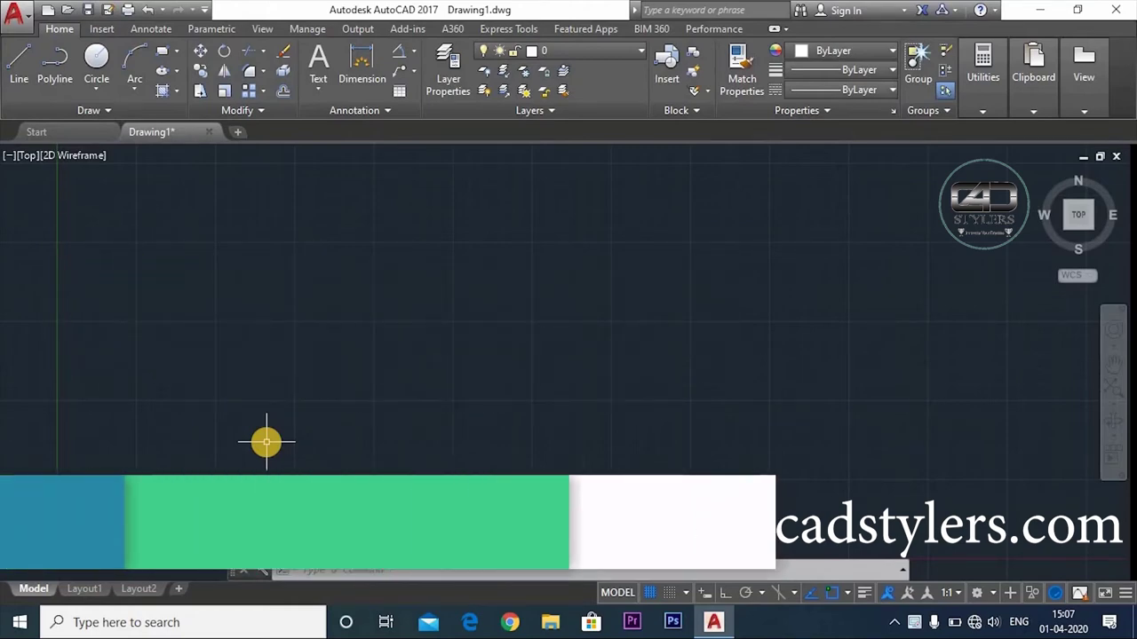
# Step: Show the fillet, chamfer and blend variants on the Modify panel
pyautogui.click(251, 72)
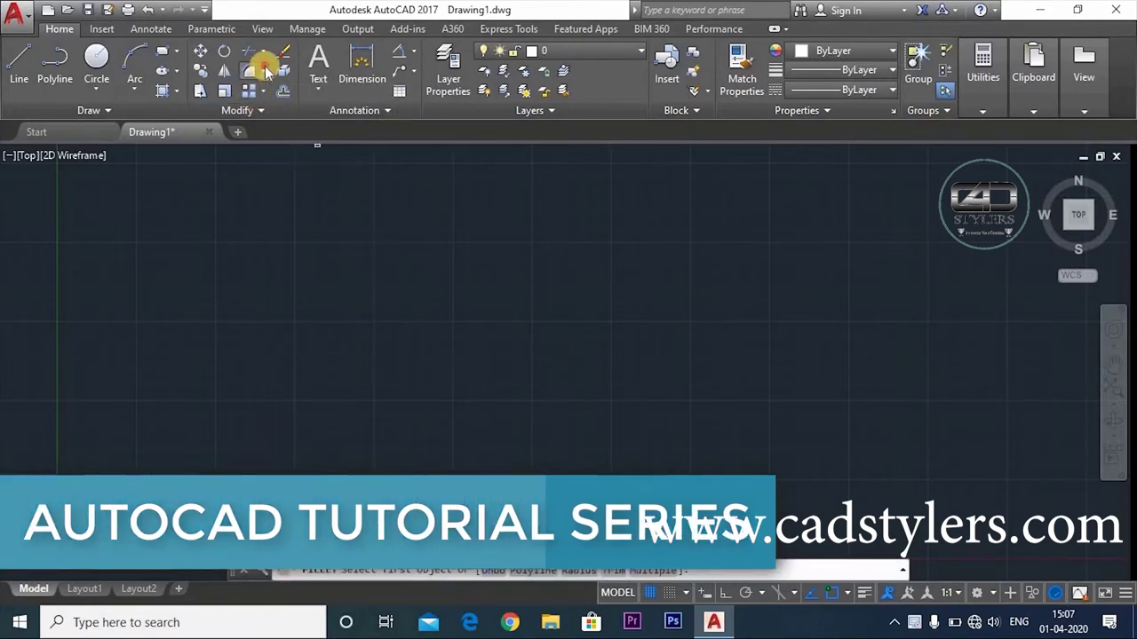
pyautogui.click(263, 71)
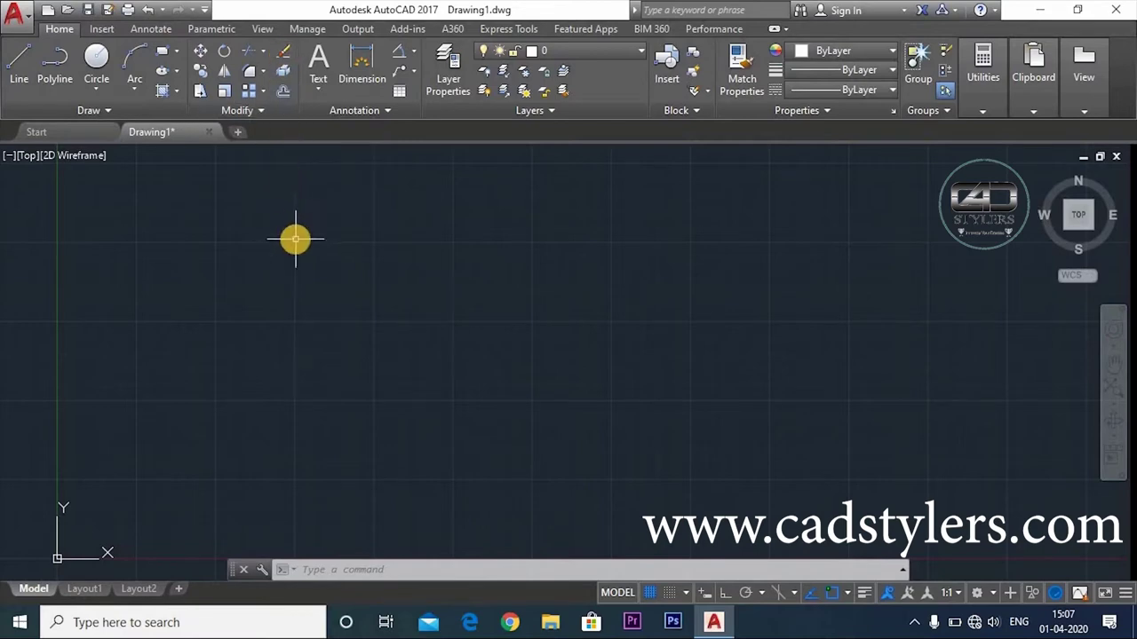
pyautogui.scroll(-3, 406, 355)
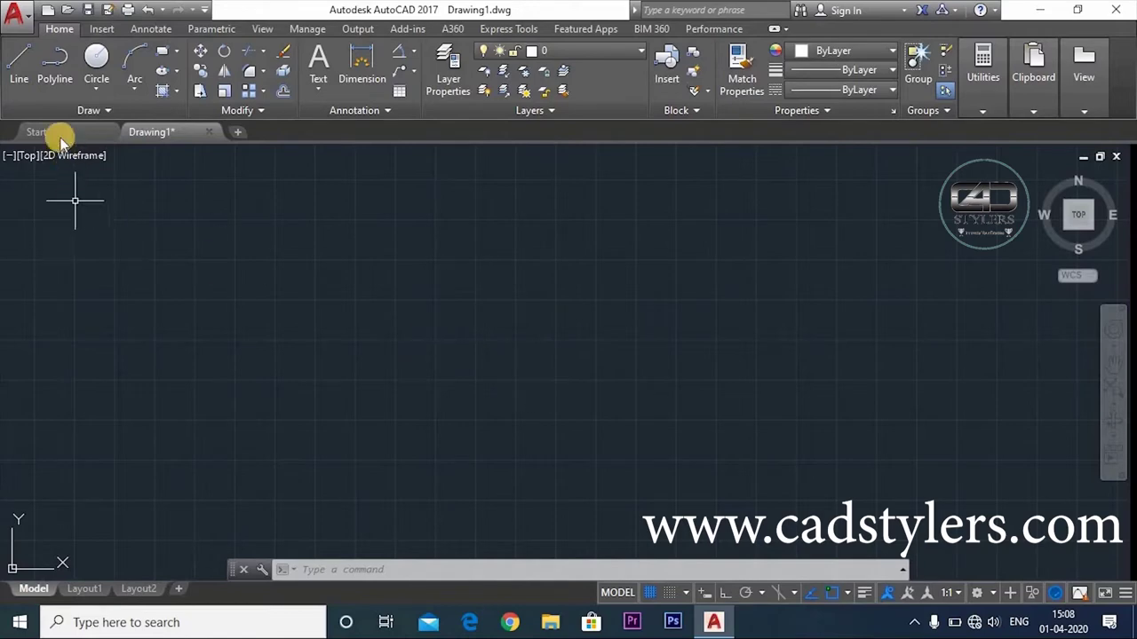
# Step: Draw a six-point chain of crisscrossing line segments, then end the Line command
pyautogui.click(19, 64)
pyautogui.click(369, 217)
pyautogui.click(477, 343)
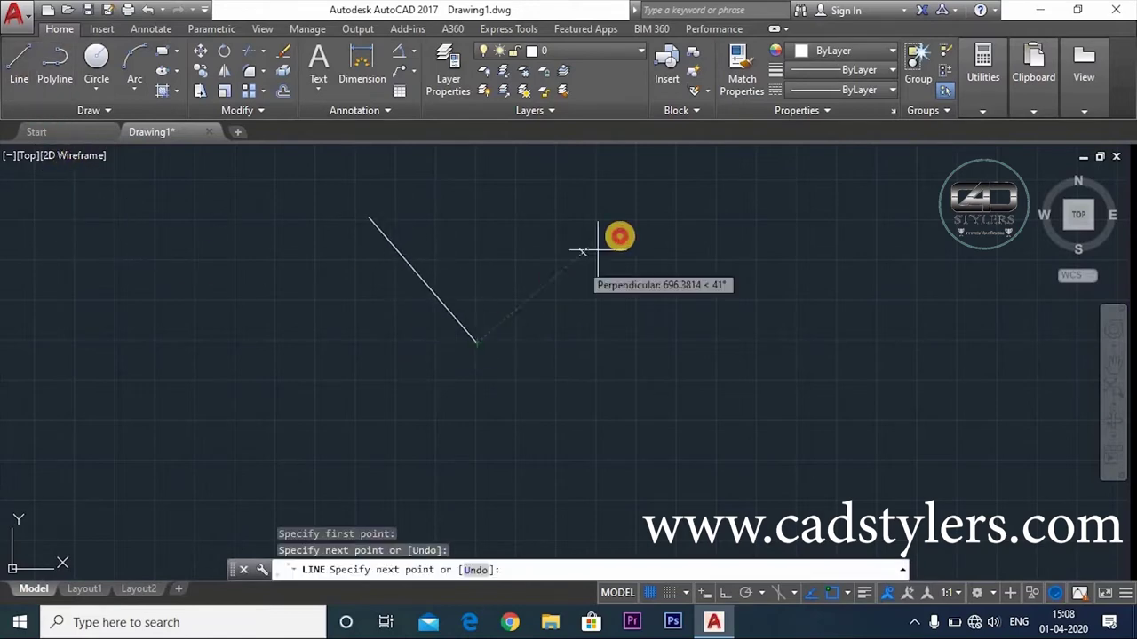
pyautogui.click(620, 236)
pyautogui.click(300, 318)
pyautogui.click(586, 391)
pyautogui.click(475, 228)
pyautogui.rightClick(363, 238)
pyautogui.click(368, 269)
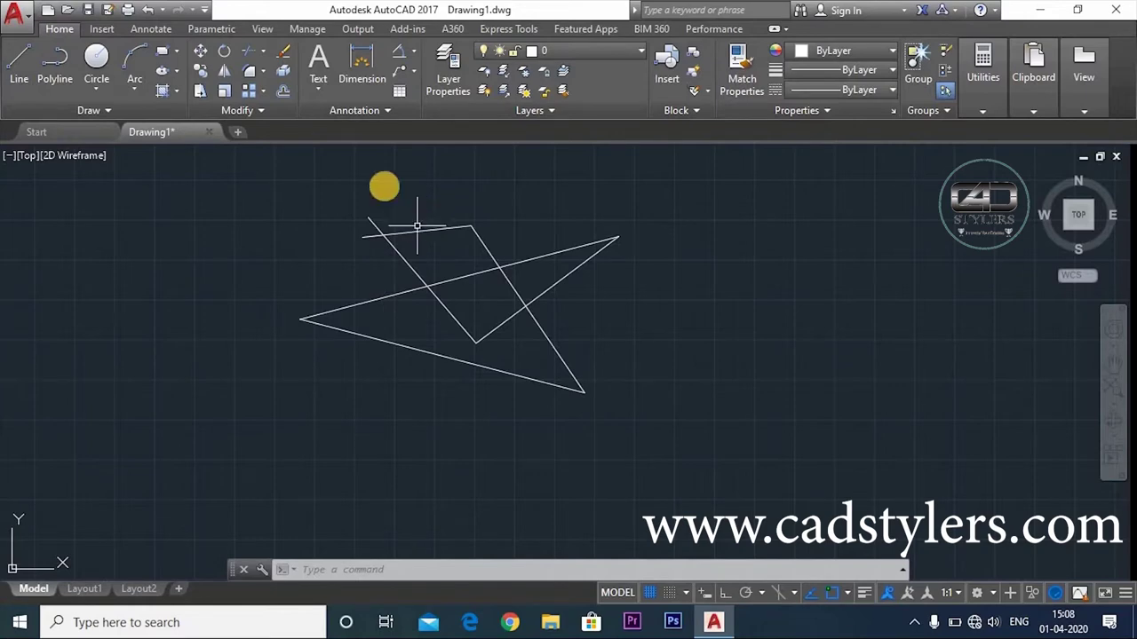
# Step: Erase all six zigzag lines with E and a crossing window
pyautogui.click(284, 56)
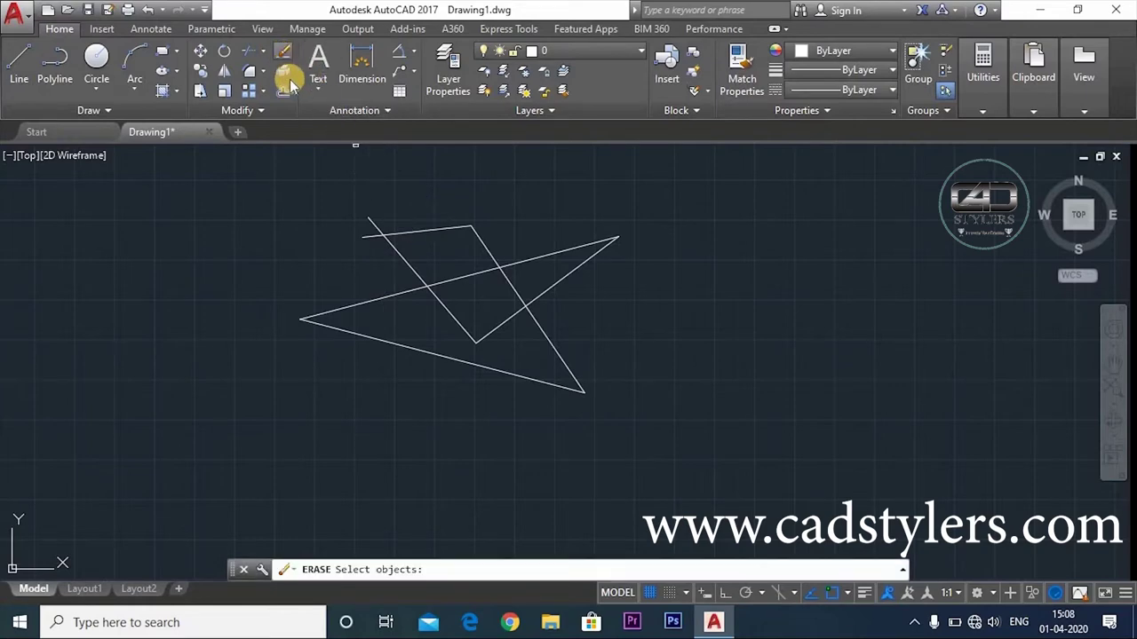
pyautogui.press('Escape')
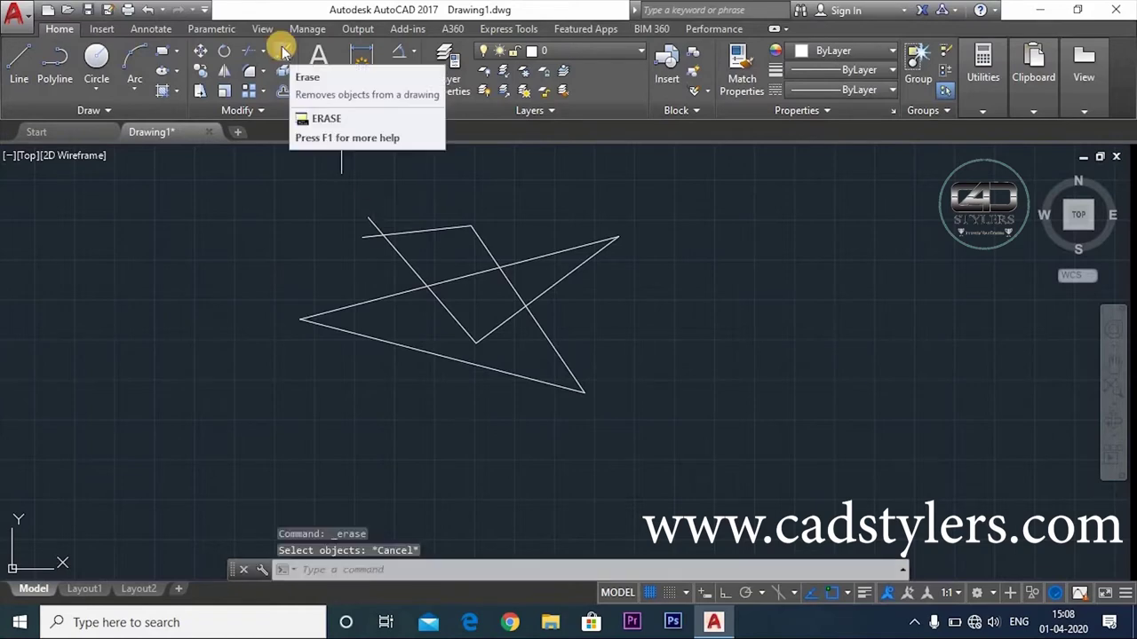
pyautogui.write('e')
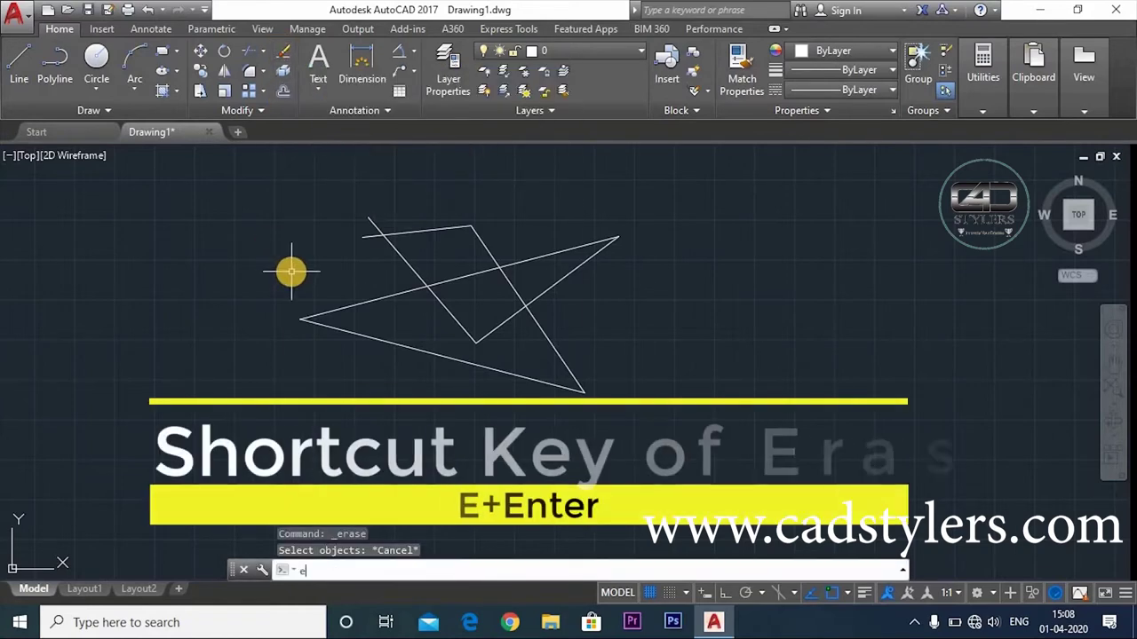
pyautogui.press('Return')
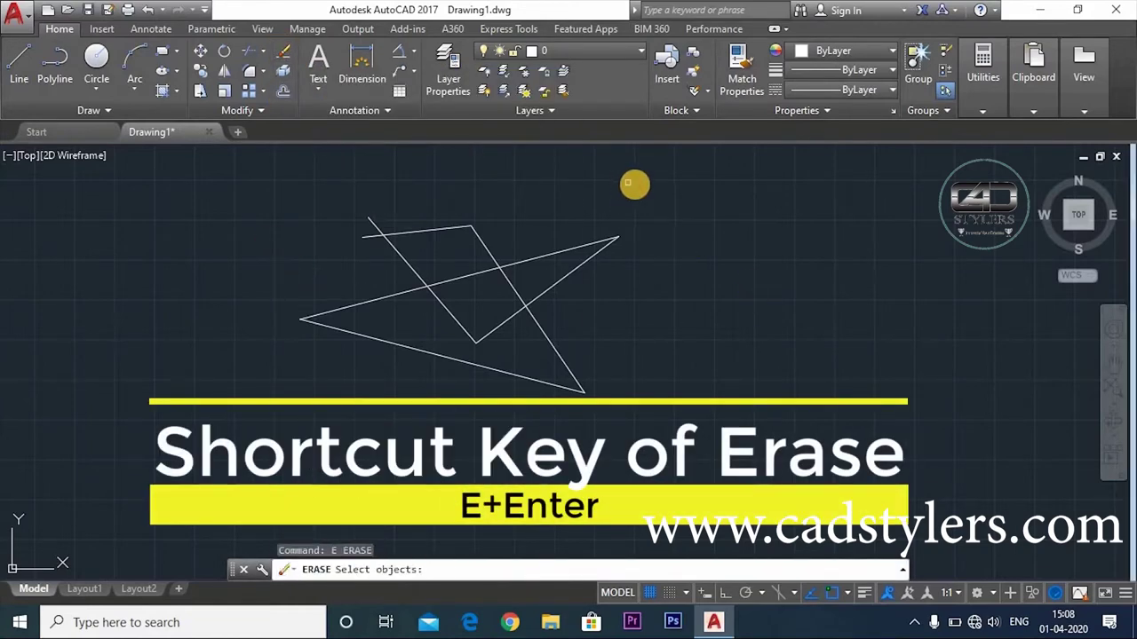
pyautogui.click(637, 185)
pyautogui.click(229, 409)
pyautogui.press('Return')
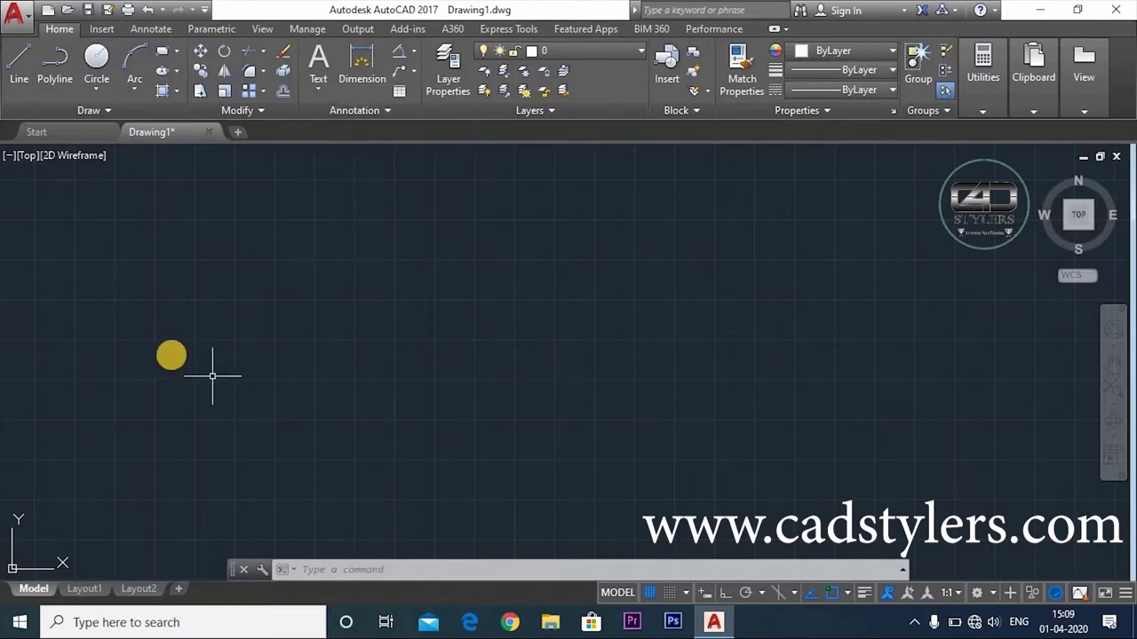
# Step: Draw a rectangle with REC from two opposite corners and pan it higher
pyautogui.write('re')
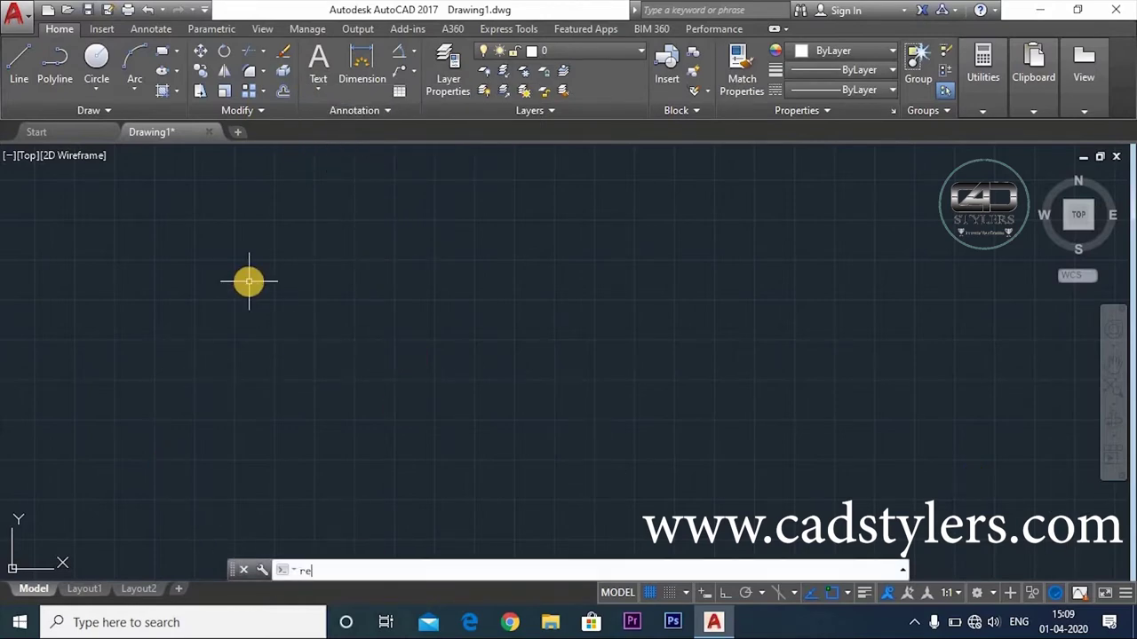
pyautogui.write('c')
pyautogui.press('Return')
pyautogui.click(244, 280)
pyautogui.click(564, 419)
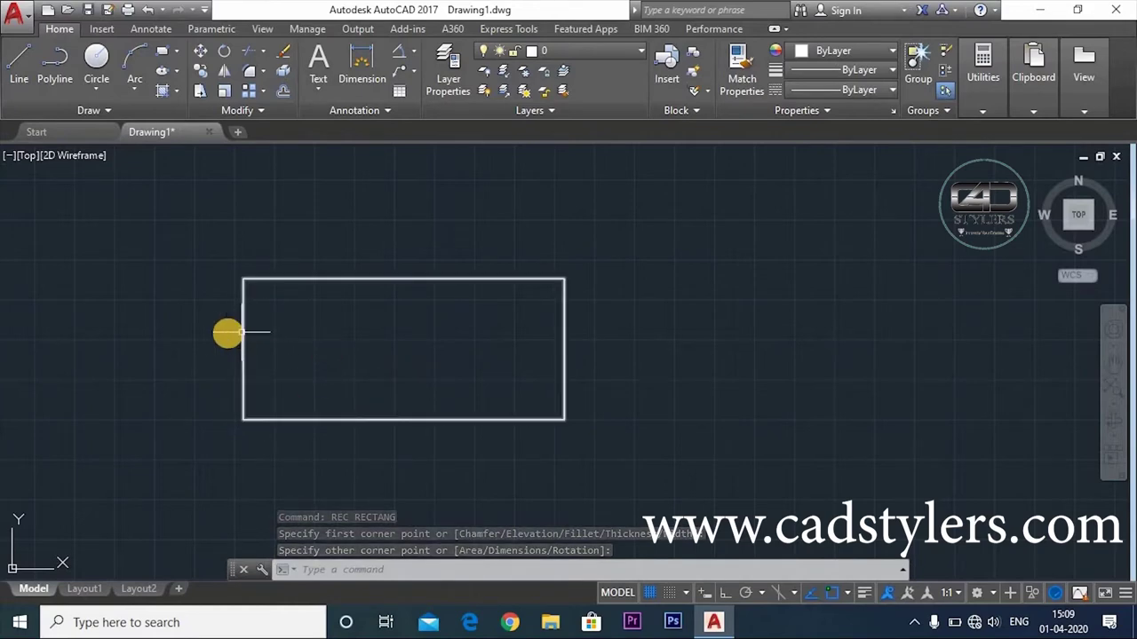
pyautogui.moveTo(249, 368); pyautogui.dragTo(266, 327, button='middle')
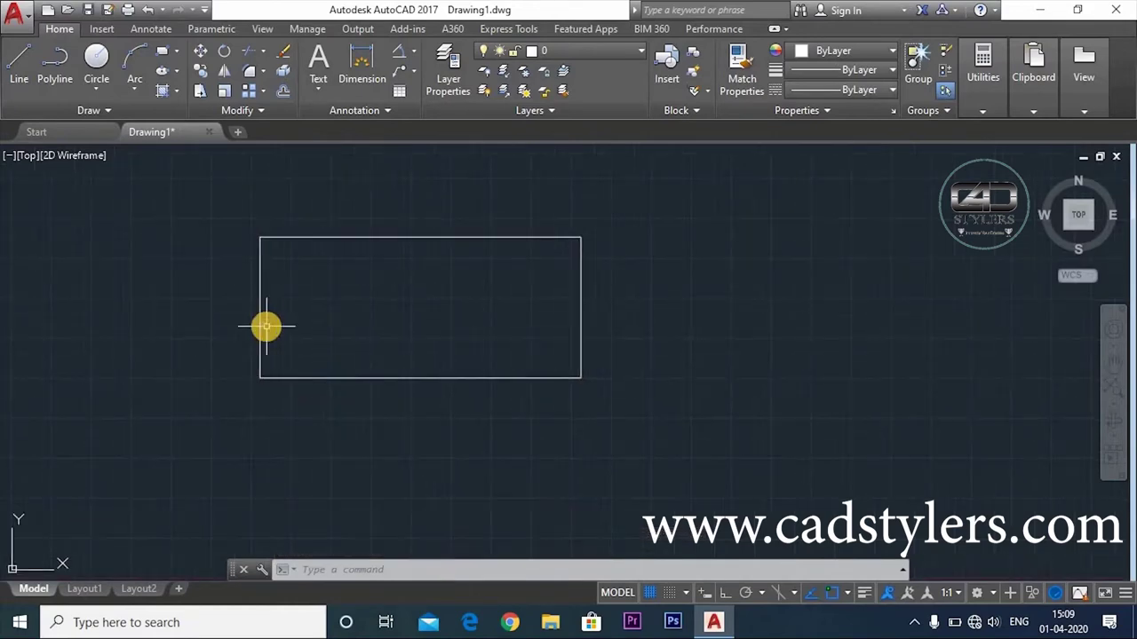
# Step: Try blending the rectangle's edges with BLEND, then cancel without changes
pyautogui.write('ble')
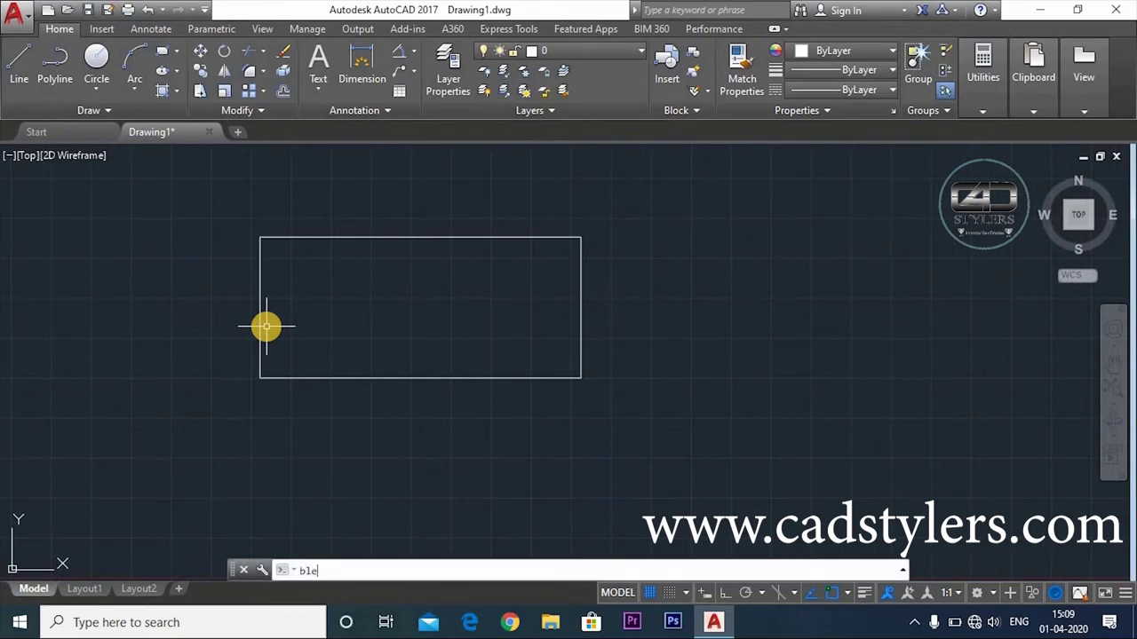
pyautogui.write('nd')
pyautogui.press('Return')
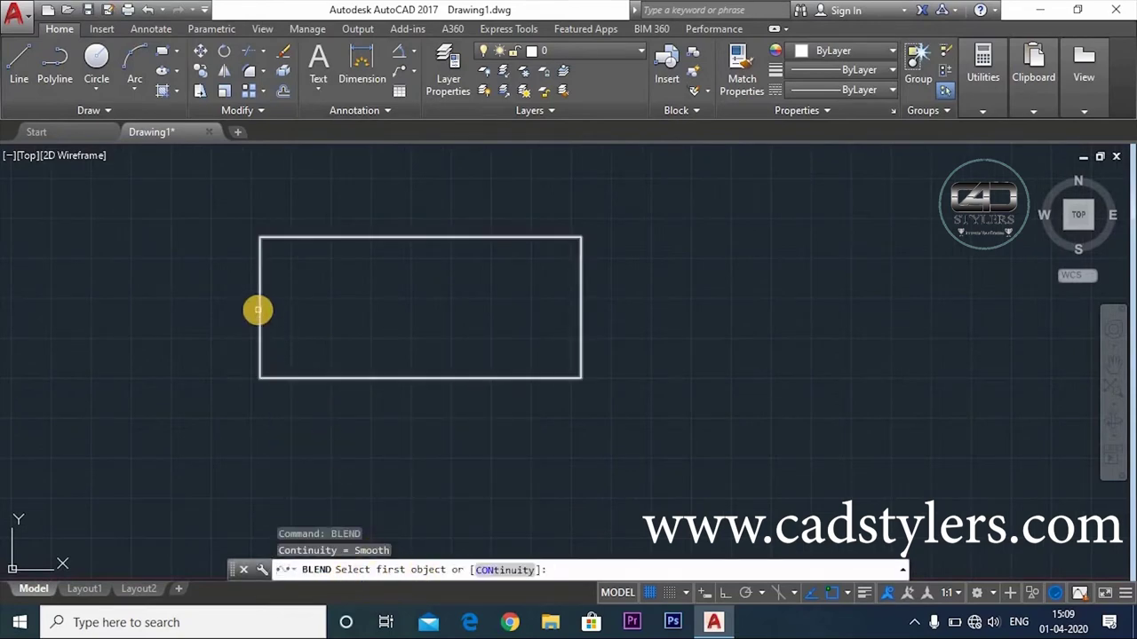
pyautogui.click(257, 310)
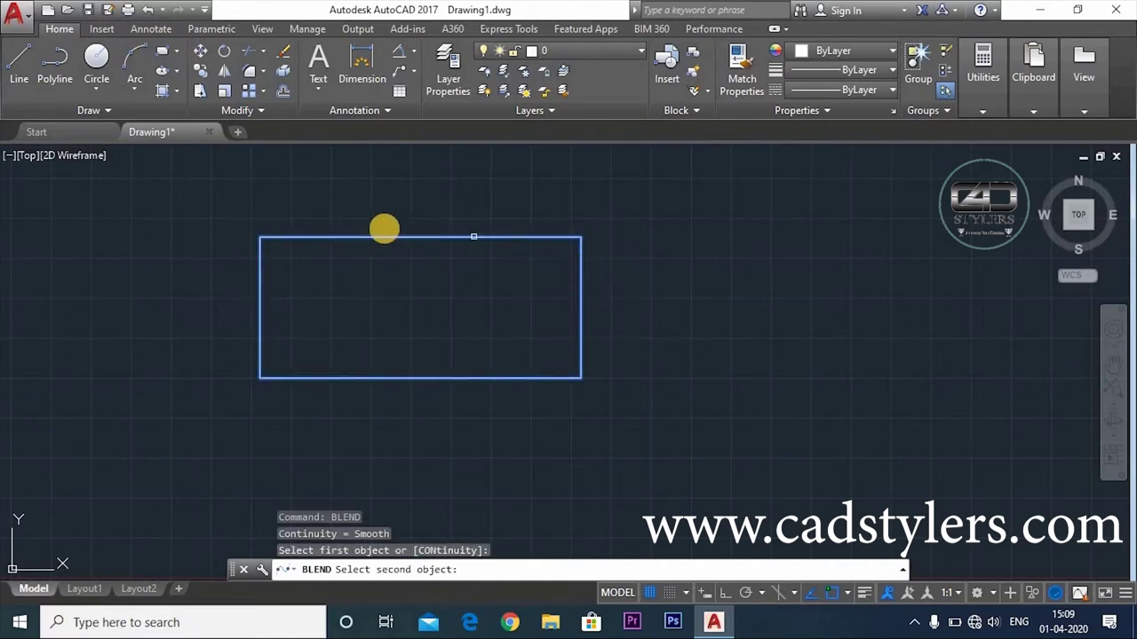
pyautogui.click(391, 237)
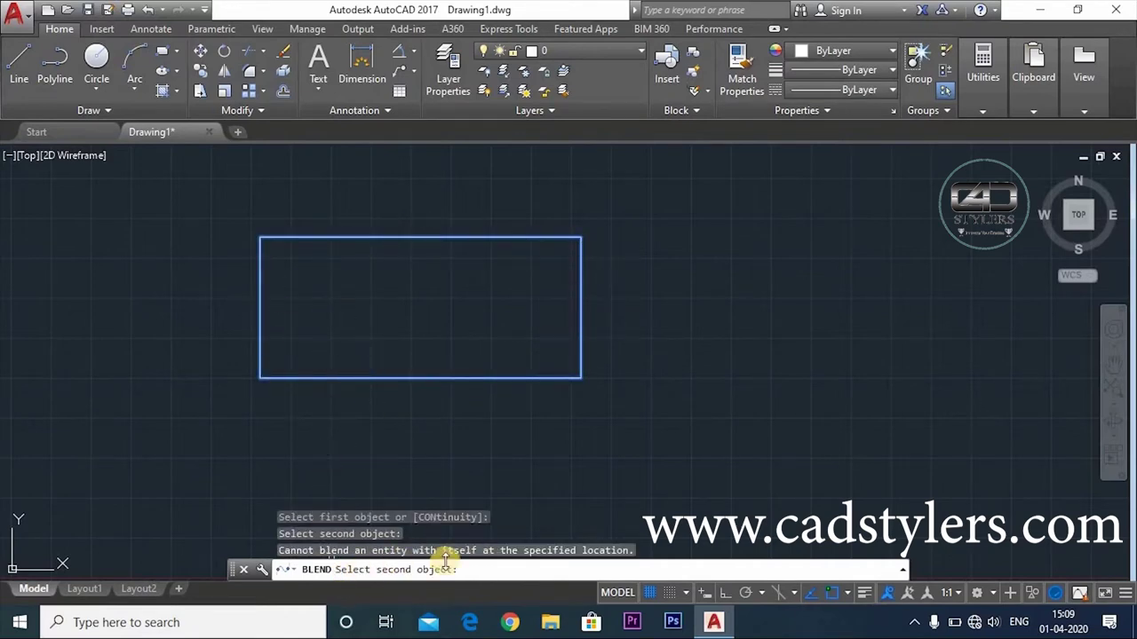
pyautogui.click(583, 293)
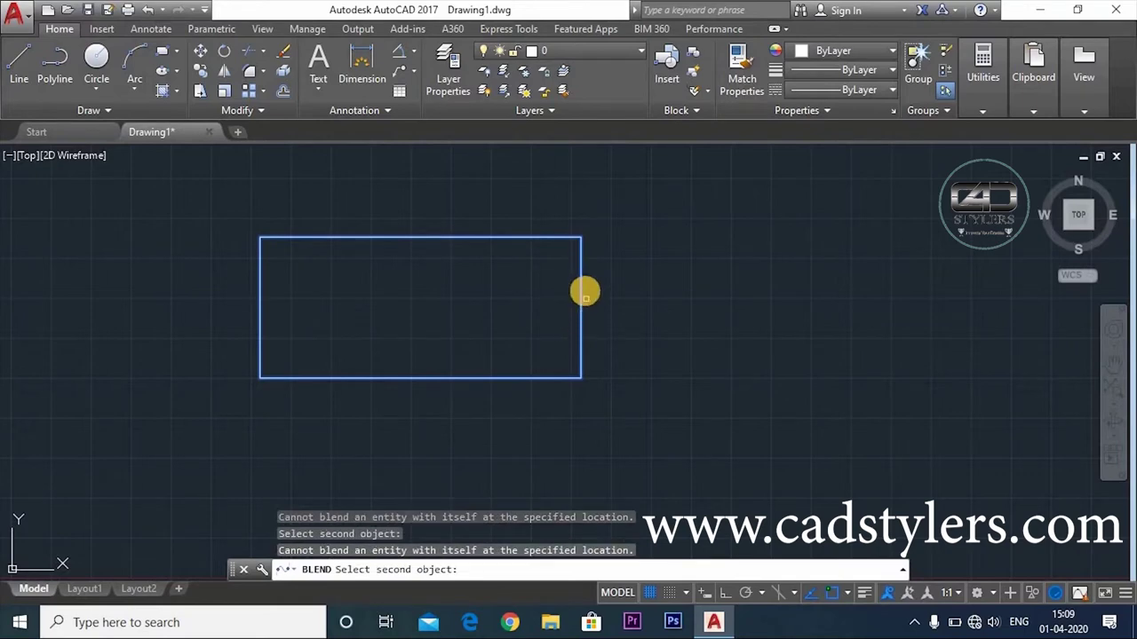
pyautogui.press('Escape')
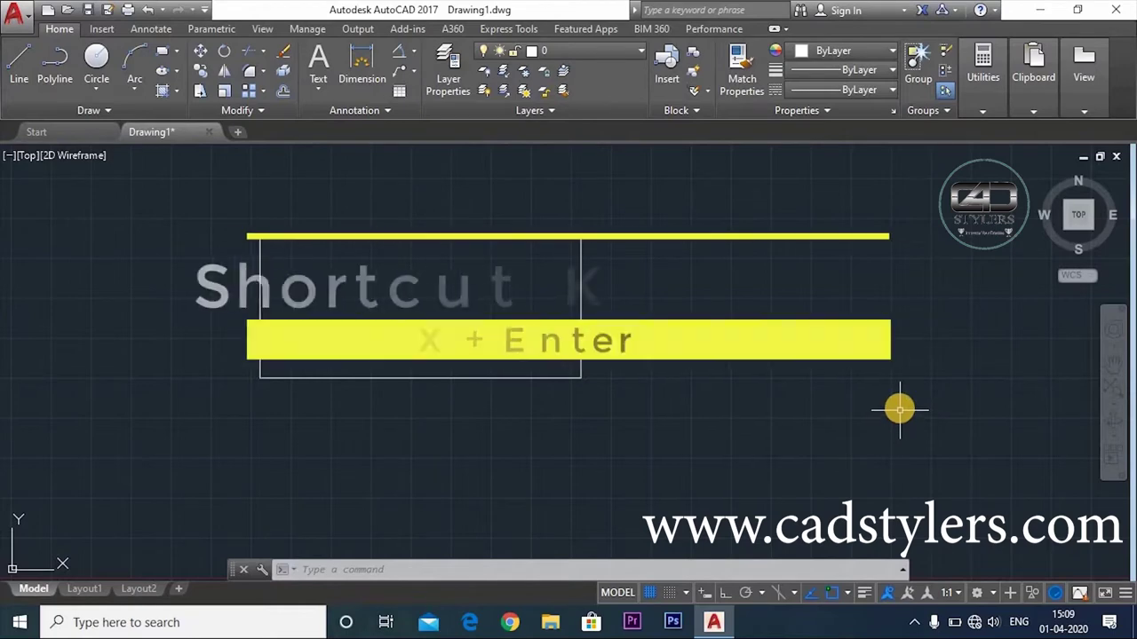
# Step: Explode the rectangle into four lines using X and a crossing window
pyautogui.write('x')
pyautogui.press('Return')
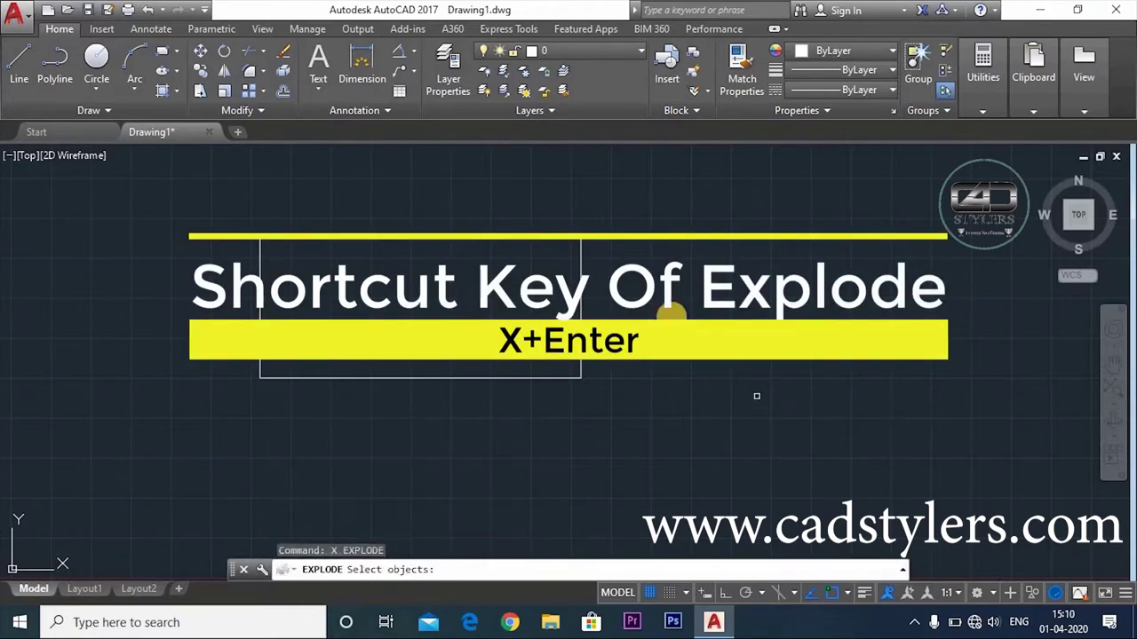
pyautogui.click(618, 254)
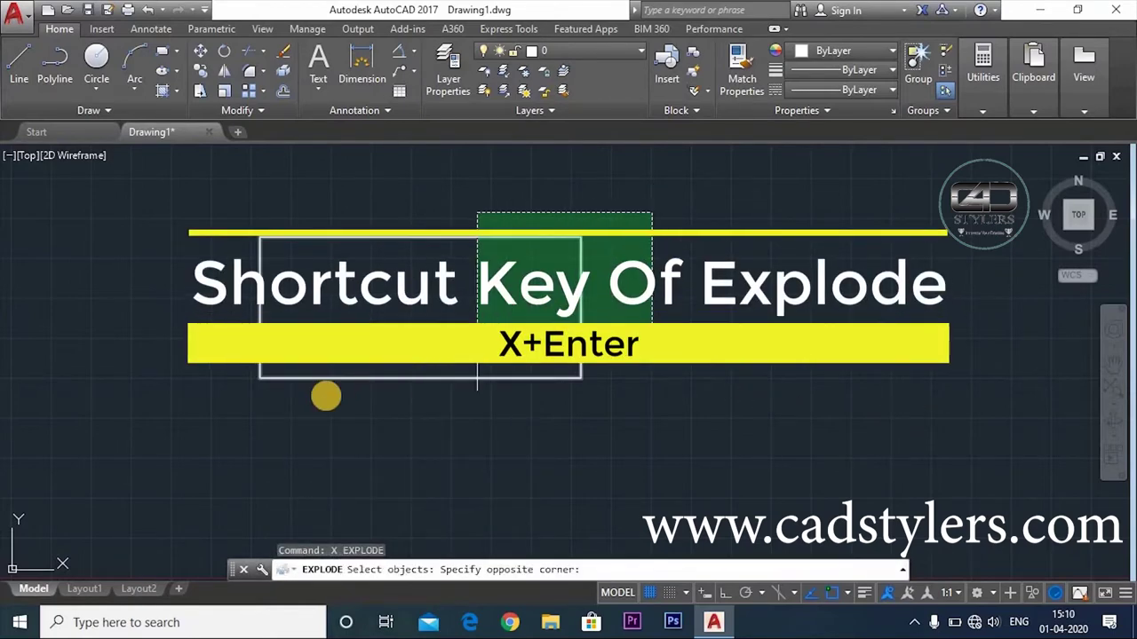
pyautogui.click(190, 400)
pyautogui.press('Return')
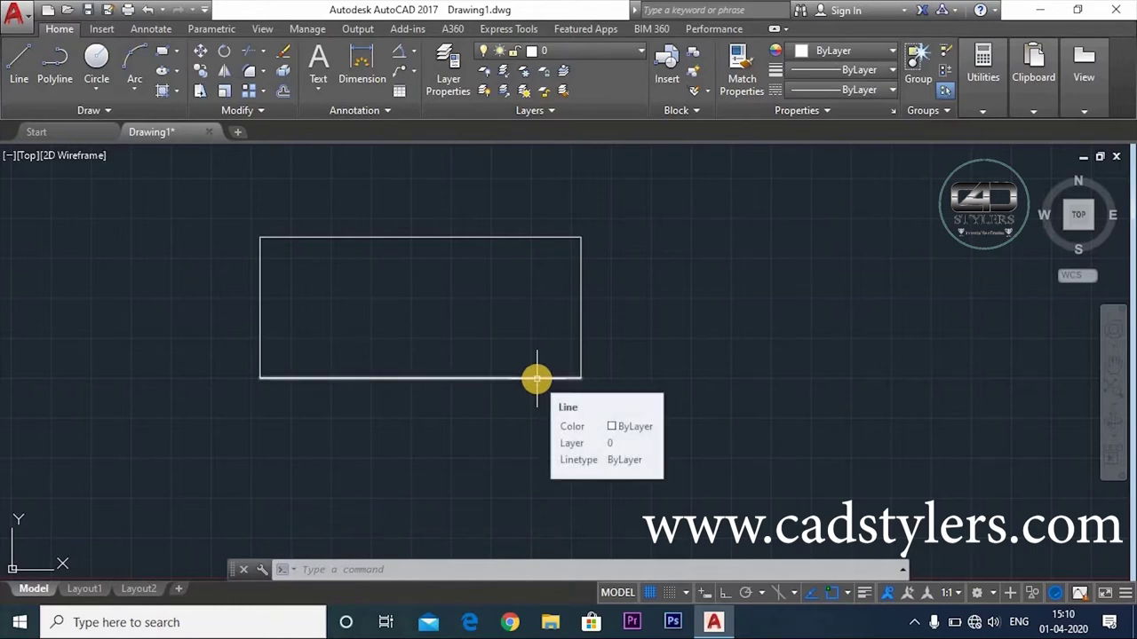
# Step: Expand the Modify panel's extra tools to locate Join
pyautogui.click(238, 110)
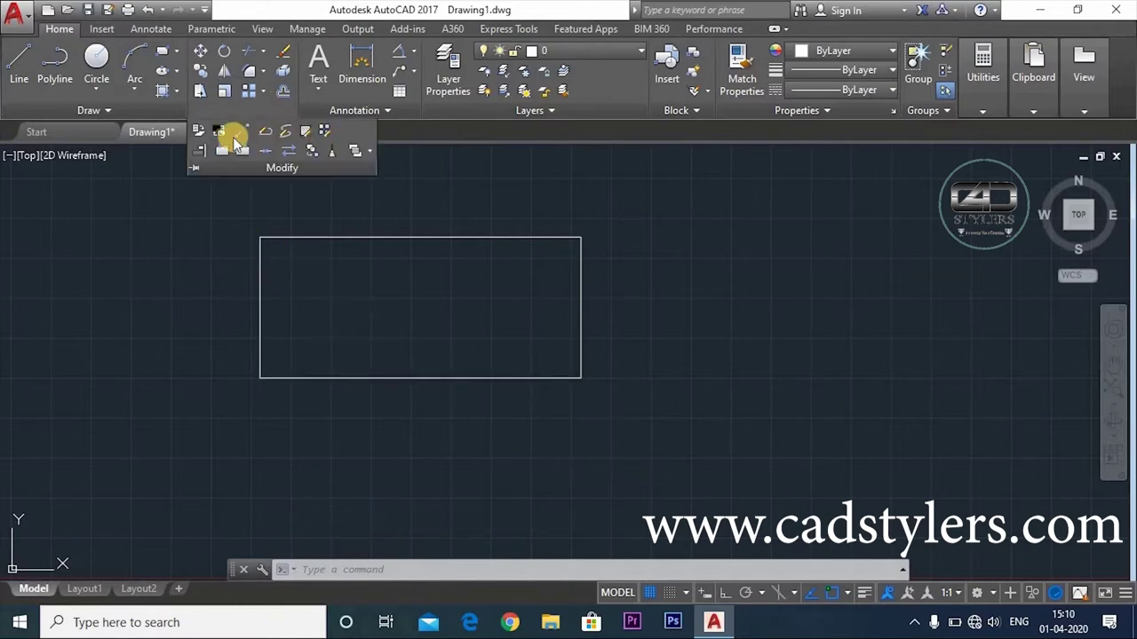
pyautogui.click(461, 355)
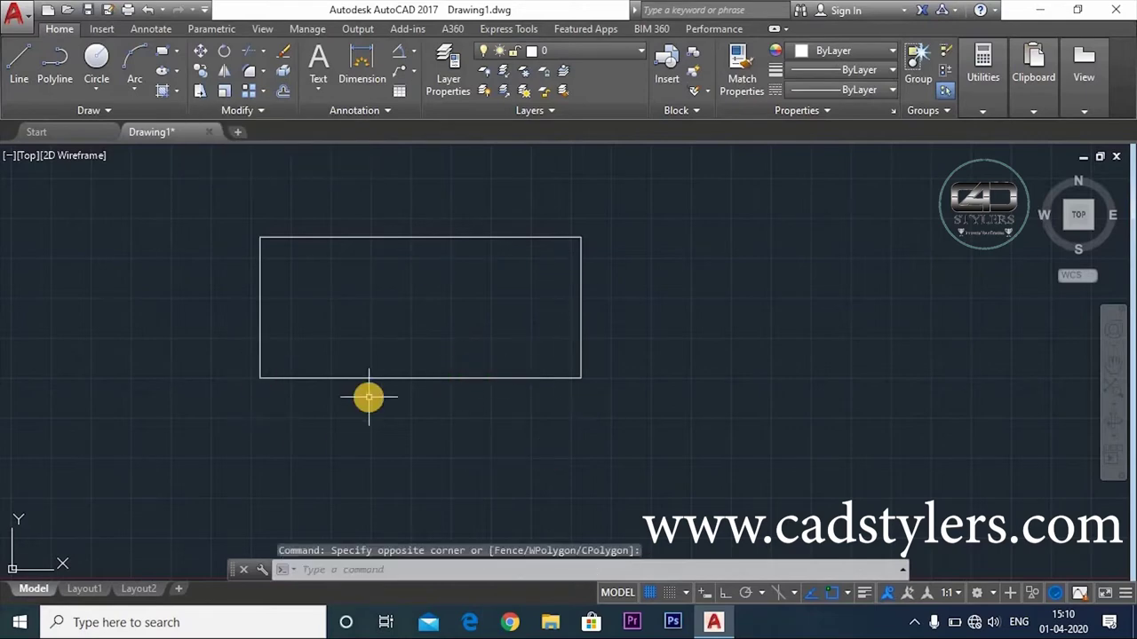
pyautogui.click(240, 110)
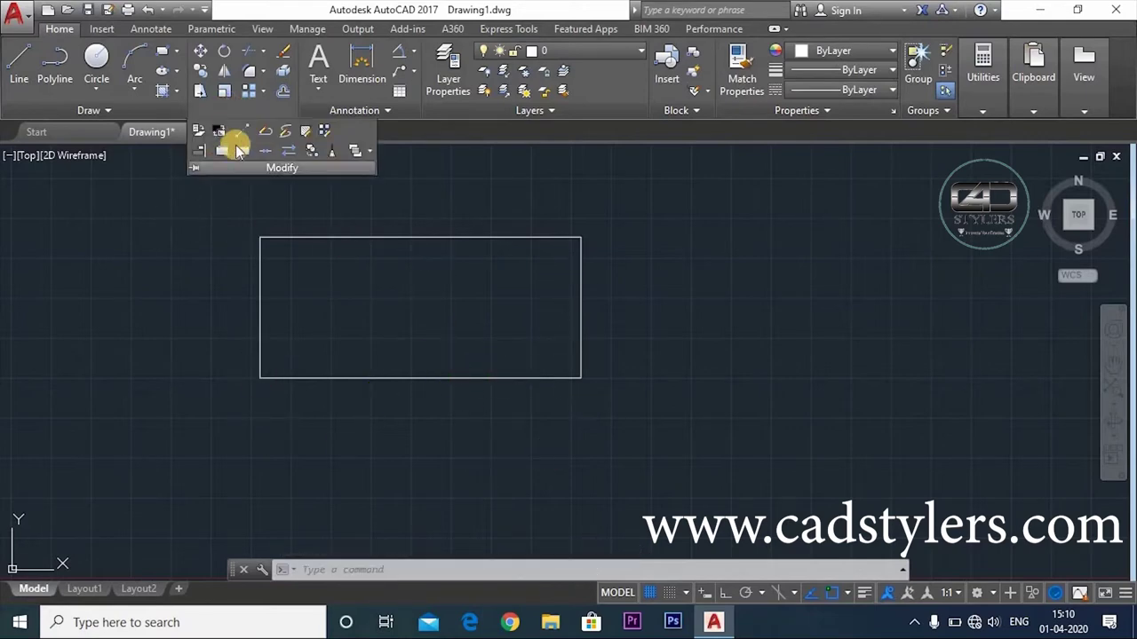
pyautogui.click(565, 337)
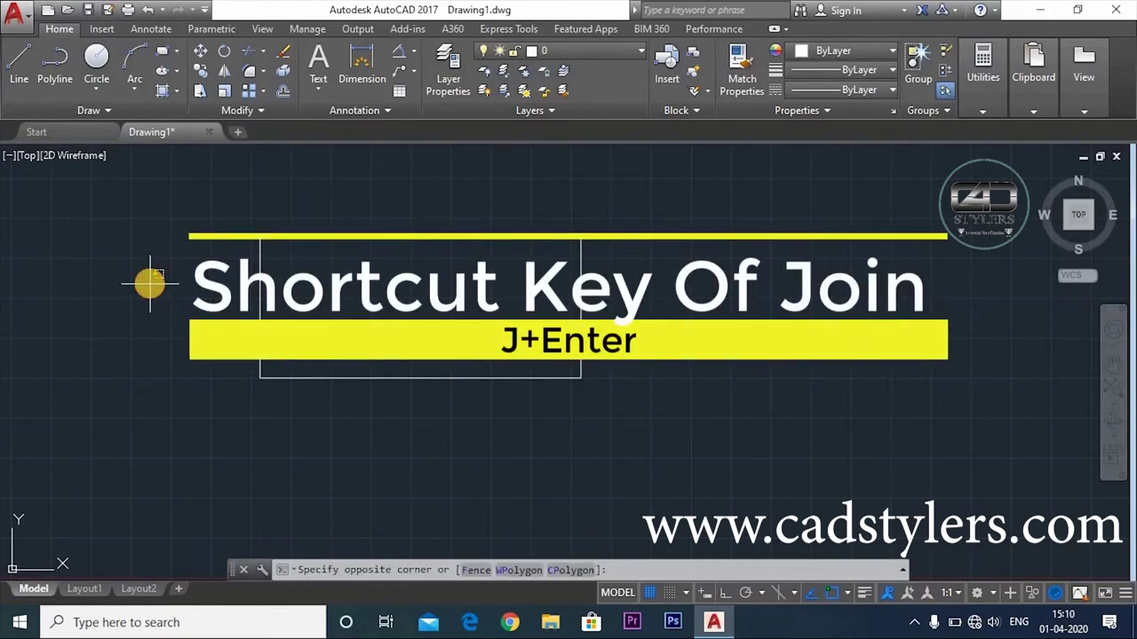
# Step: Join the four rectangle lines into one polyline with J
pyautogui.write('j')
pyautogui.press('Return')
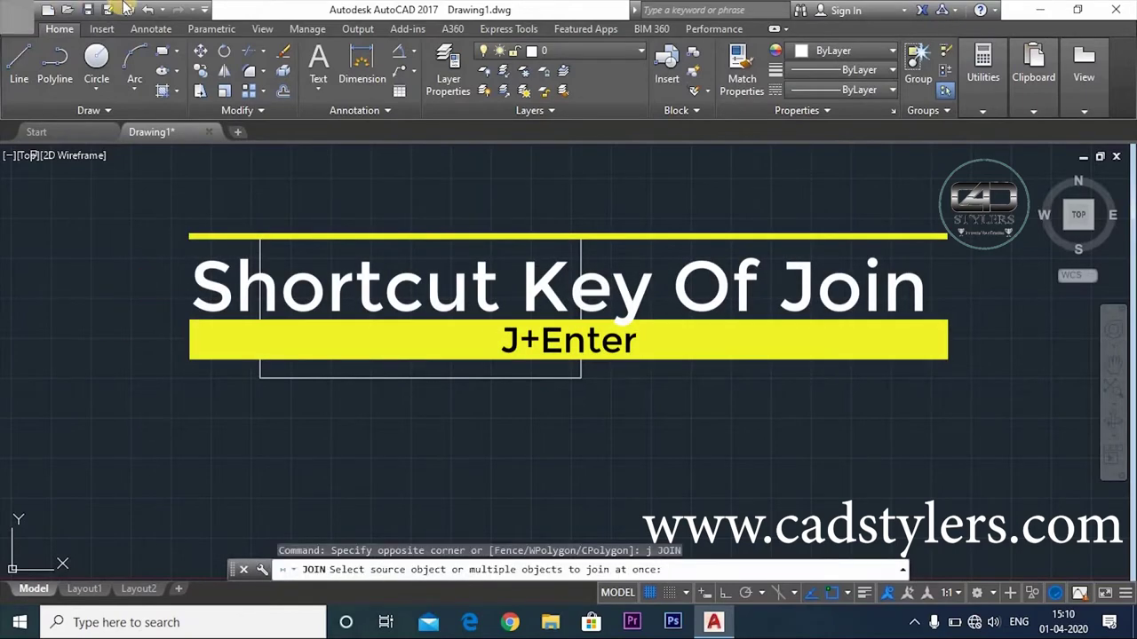
pyautogui.click(666, 226)
pyautogui.click(223, 411)
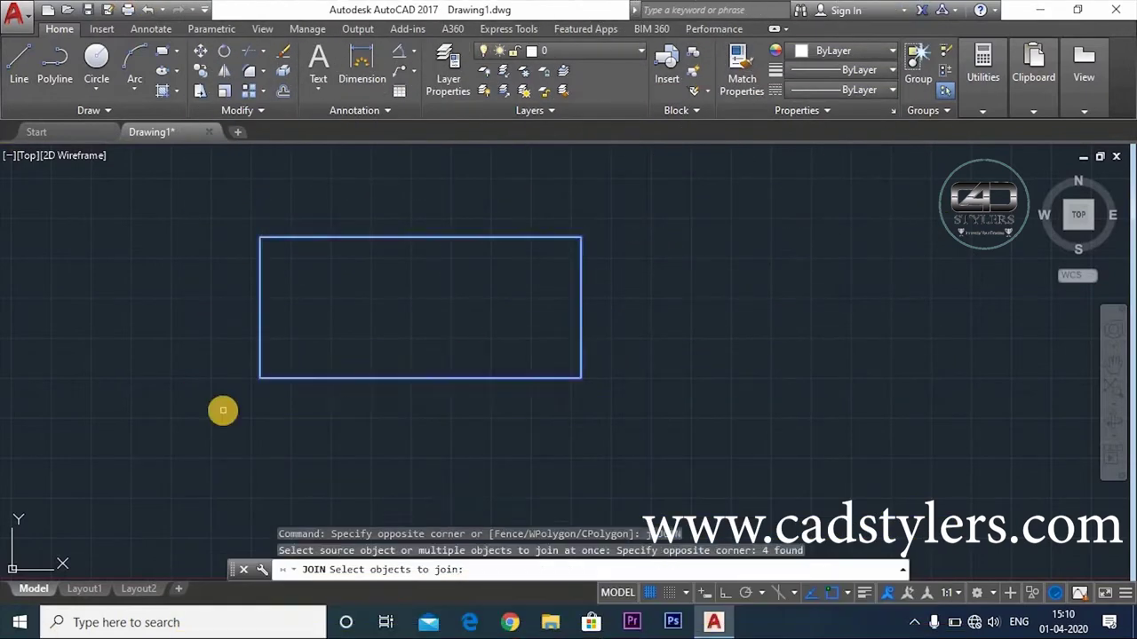
pyautogui.press('Return')
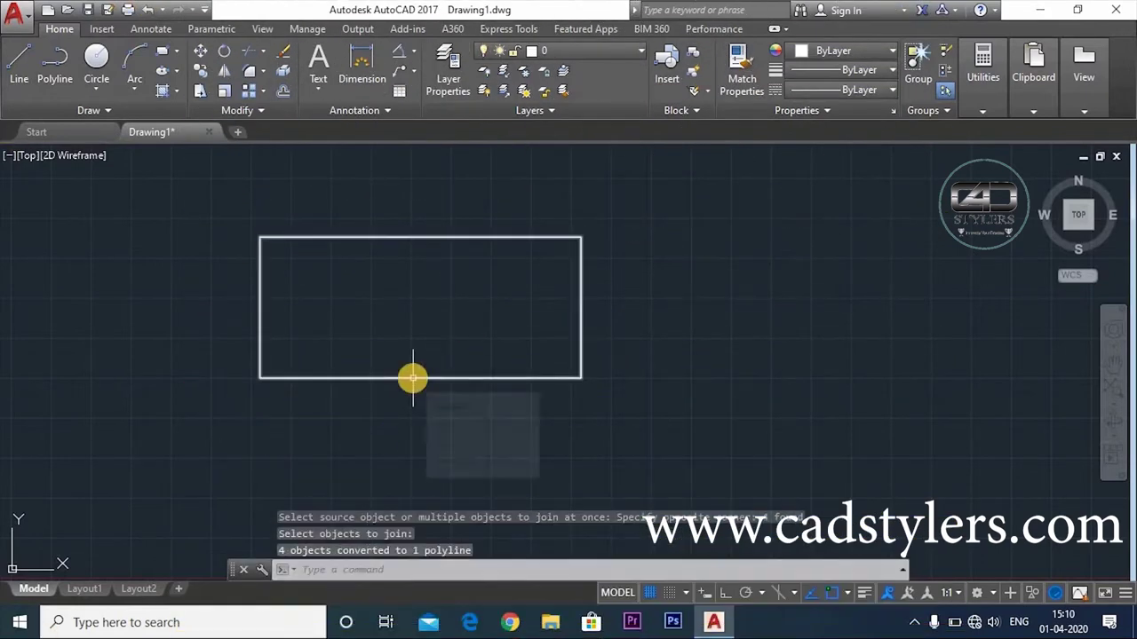
pyautogui.moveTo(412, 378)
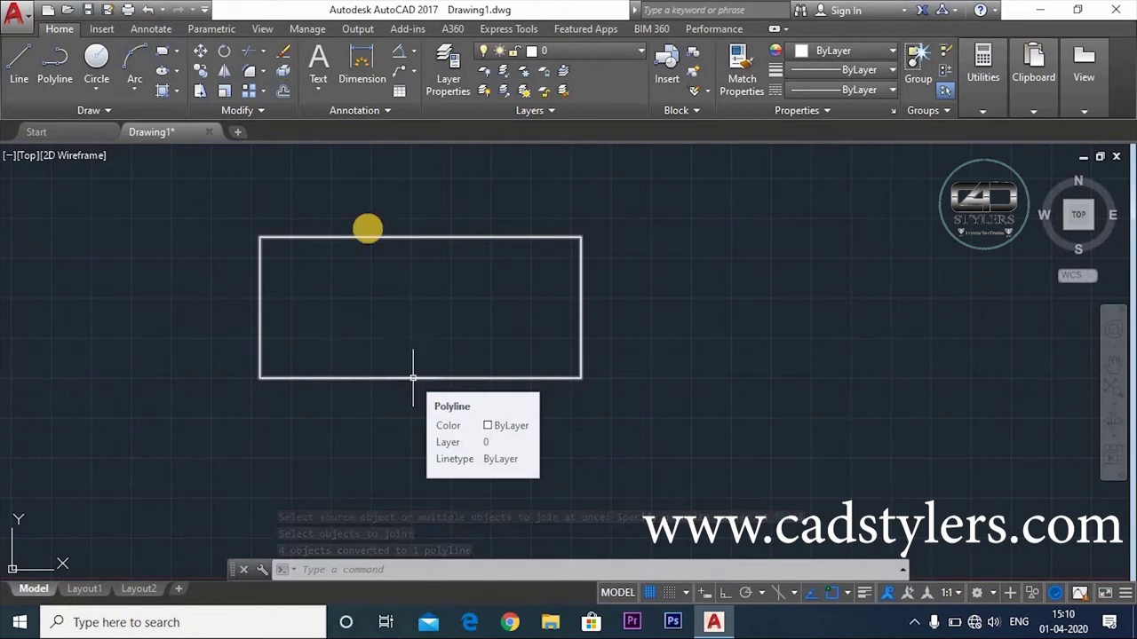
# Step: Explode the rectangle again with X and a window selection
pyautogui.write('x')
pyautogui.press('Return')
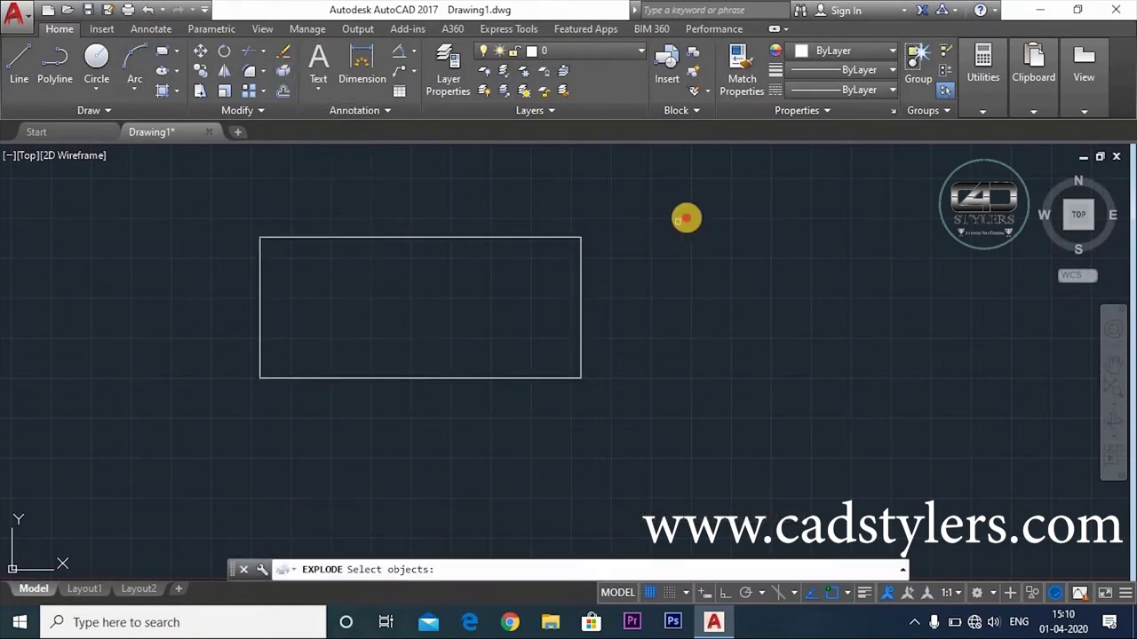
pyautogui.click(685, 218)
pyautogui.click(214, 408)
pyautogui.press('Return')
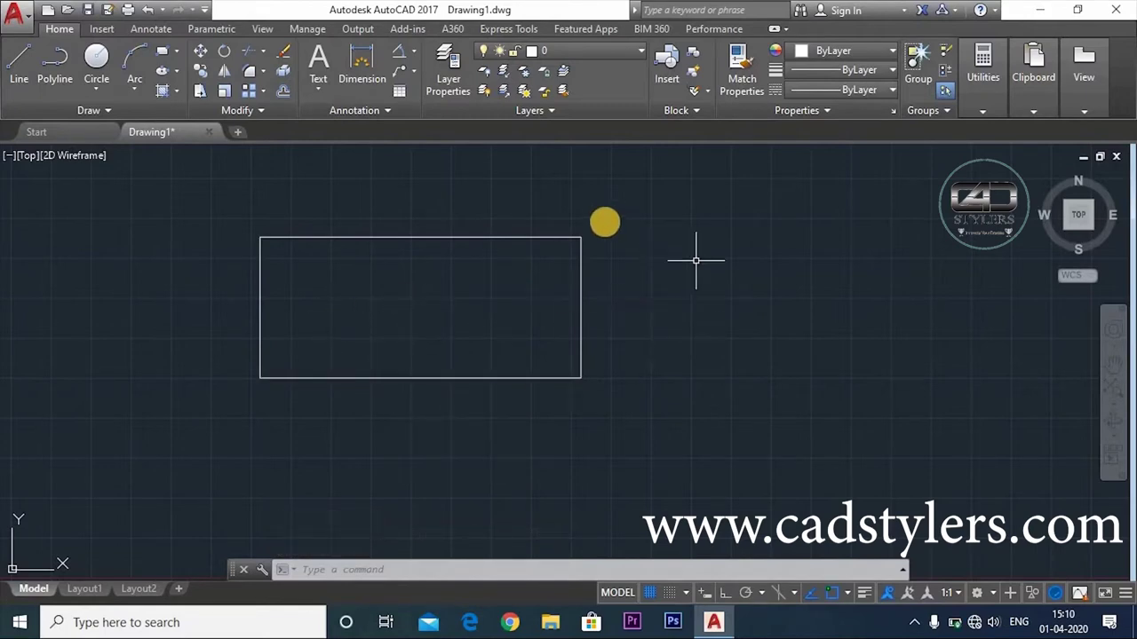
# Step: Undo the explode so the rectangle stays one polyline, and begin an offset
pyautogui.hotkey('ctrl', 'z')
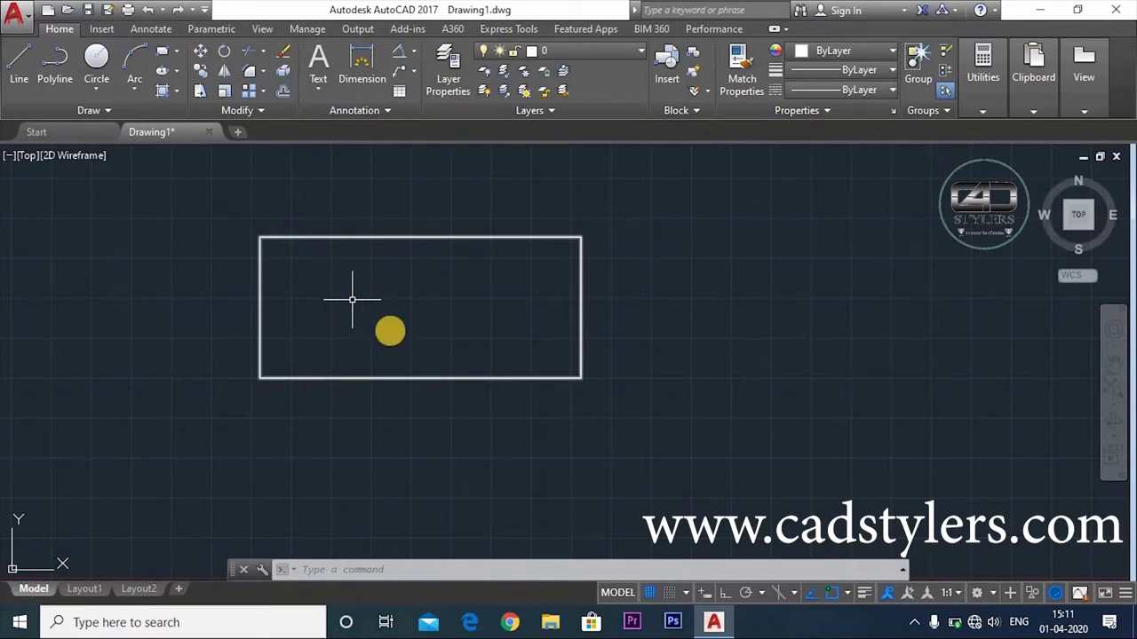
pyautogui.moveTo(390, 334); pyautogui.dragTo(382, 384, button='middle')
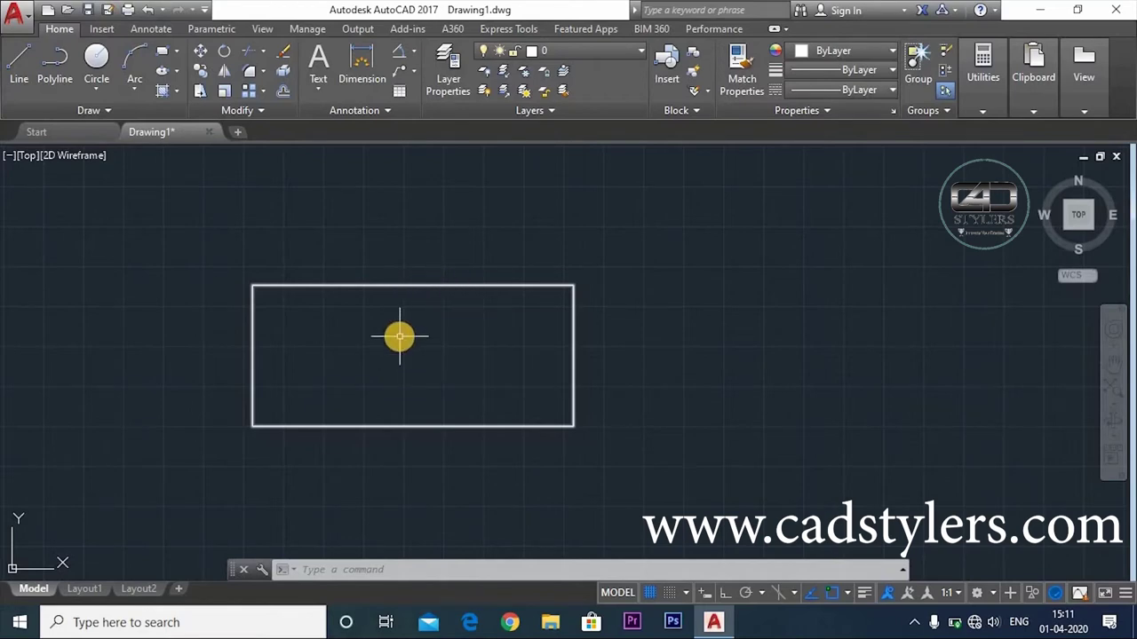
pyautogui.click(283, 96)
pyautogui.write('10')
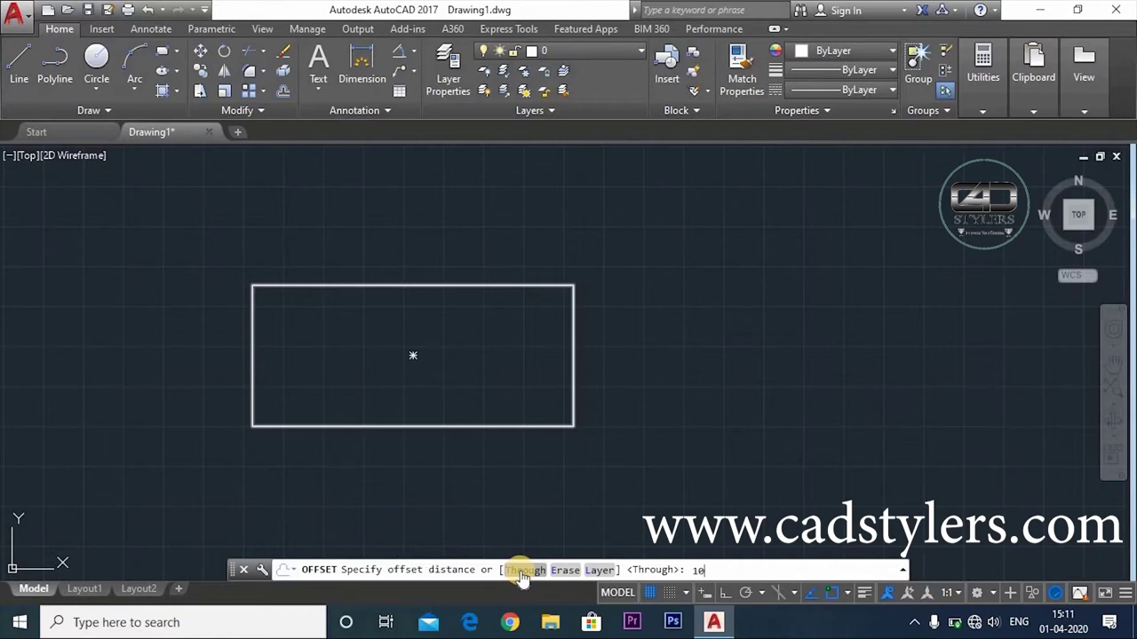
# Step: Offset five successive outward copies of the rectangle at 10-unit spacing
pyautogui.press('Return')
pyautogui.click(427, 286)
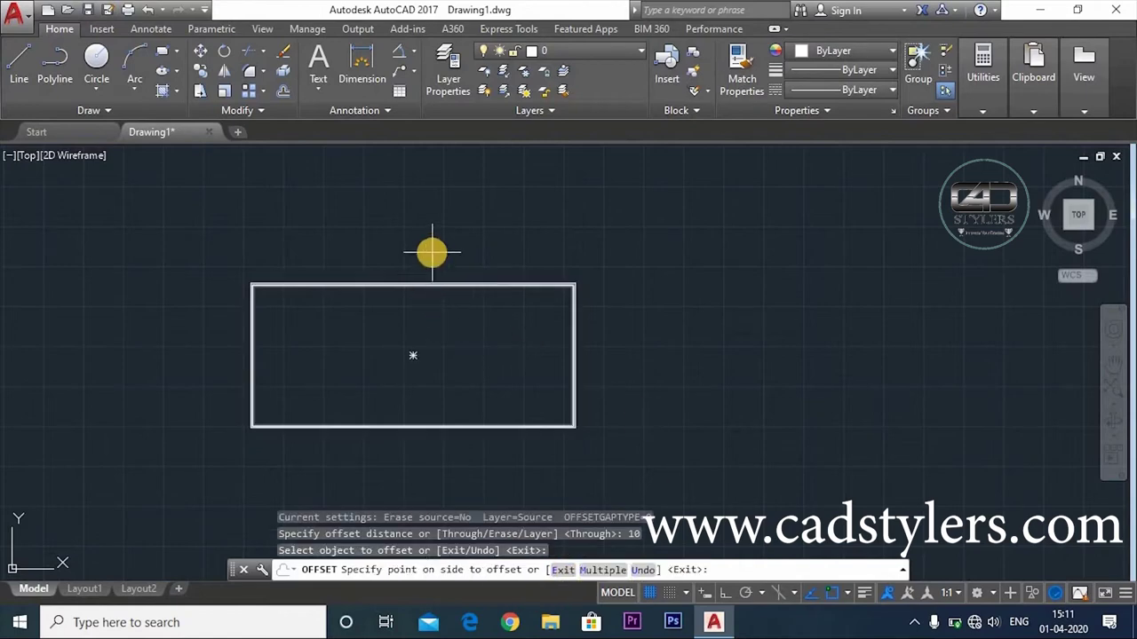
pyautogui.click(431, 254)
pyautogui.scroll(3, 431, 258)
pyautogui.scroll(3, 421, 344)
pyautogui.click(435, 240)
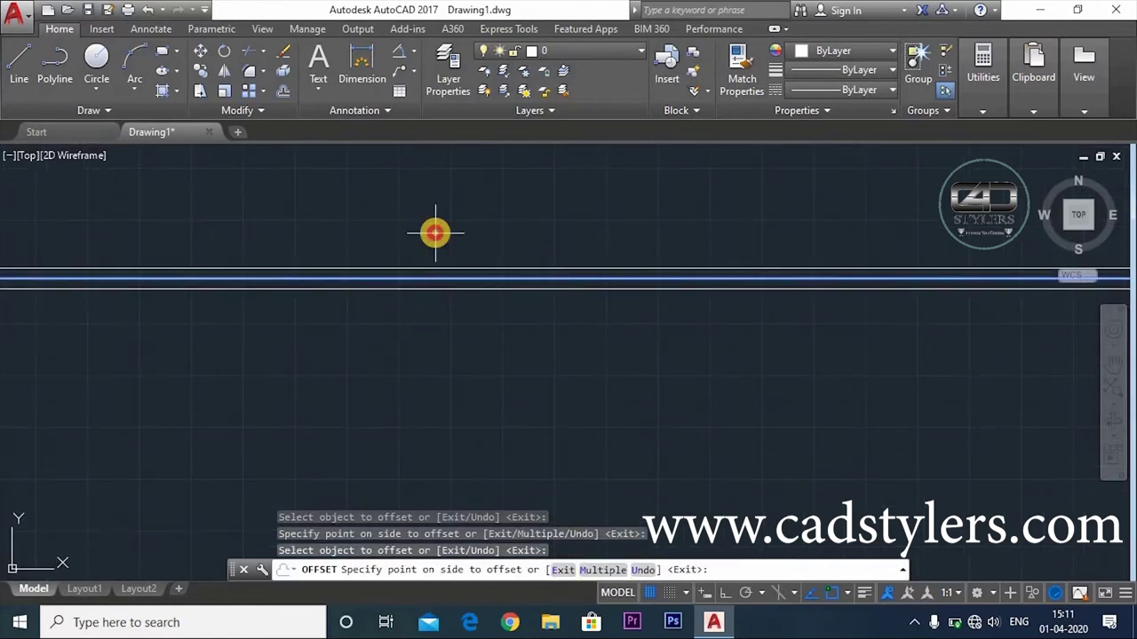
pyautogui.click(427, 262)
pyautogui.click(426, 266)
pyautogui.click(447, 220)
pyautogui.click(436, 258)
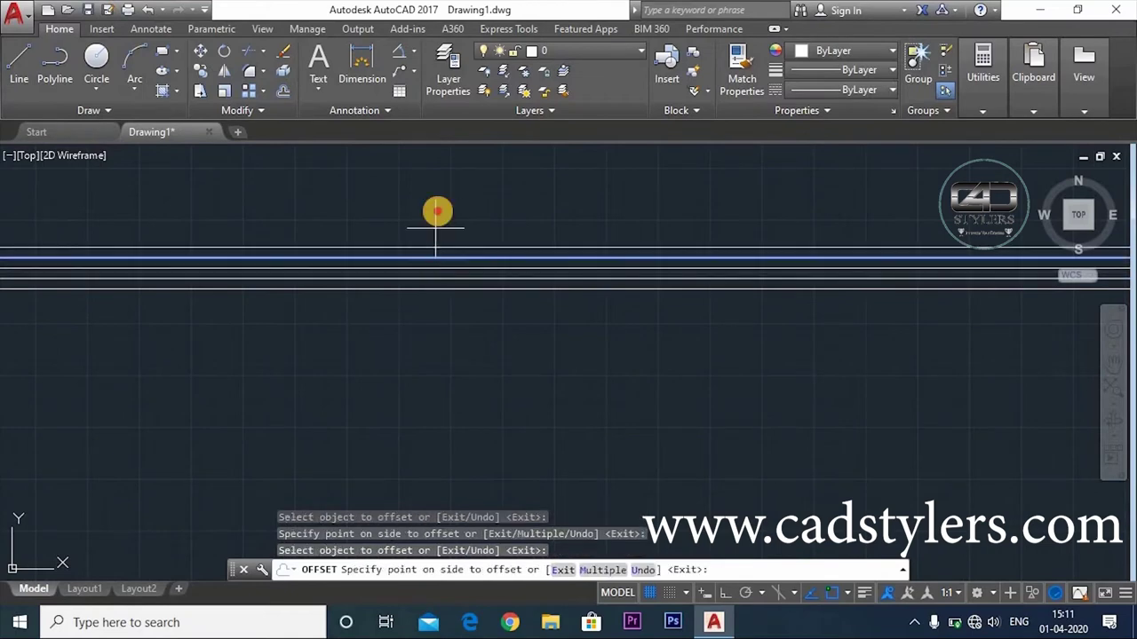
pyautogui.click(437, 213)
pyautogui.click(440, 237)
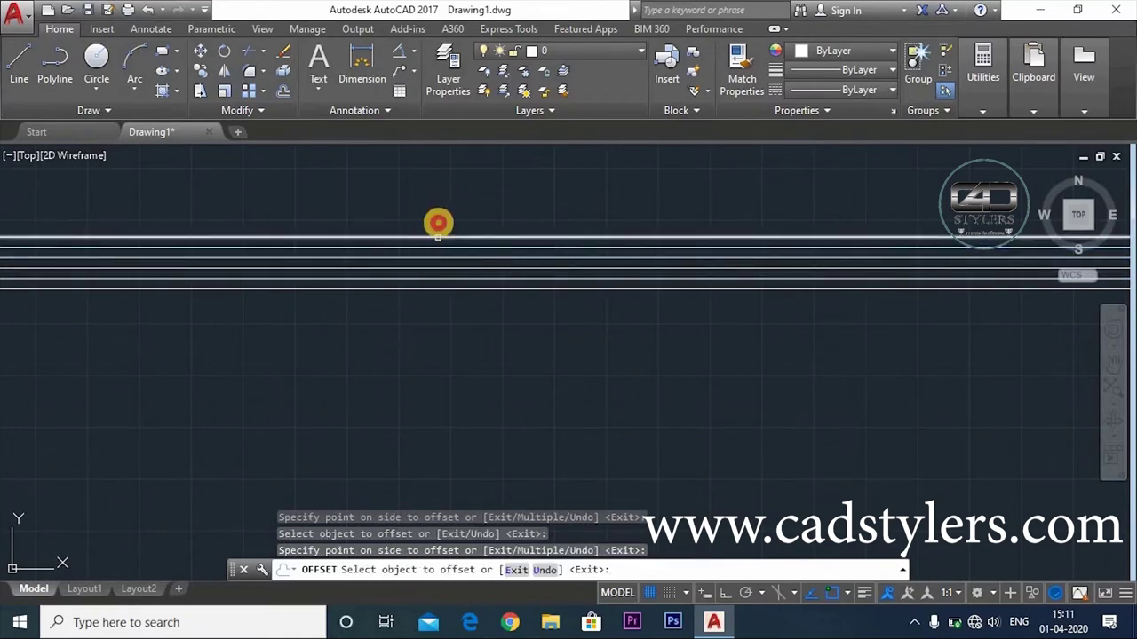
pyautogui.click(436, 223)
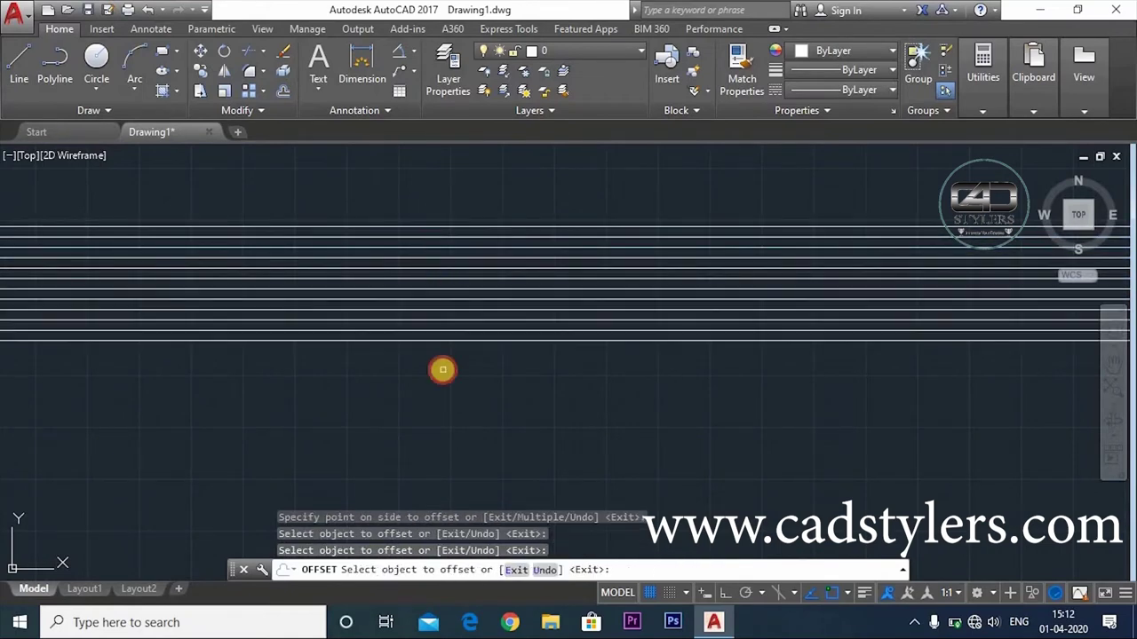
pyautogui.scroll(-5, 482, 323)
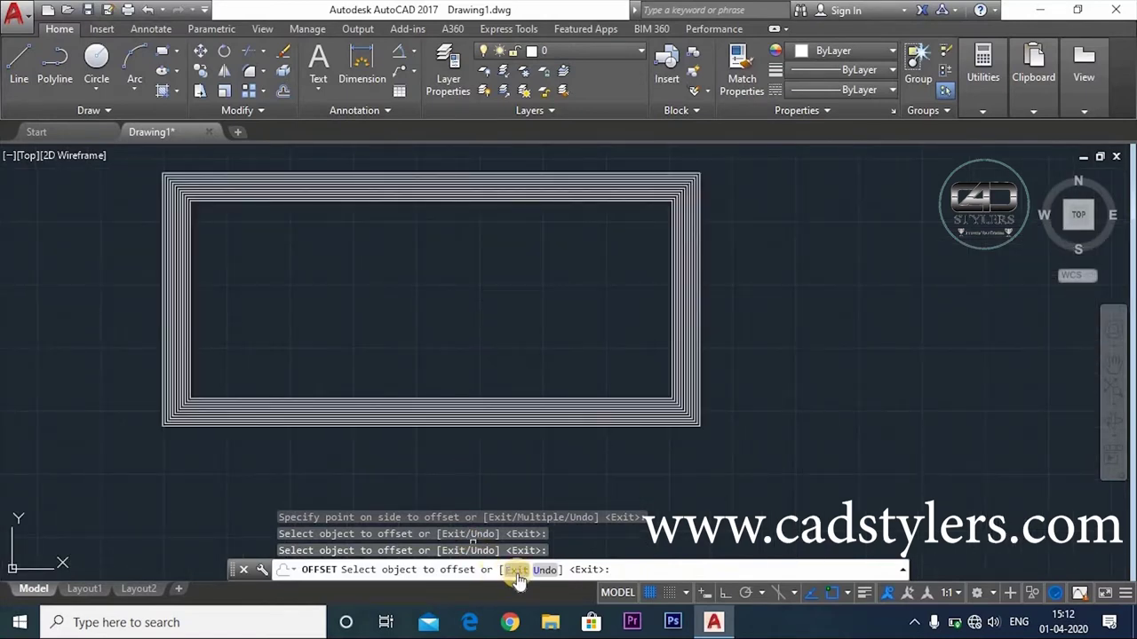
# Step: Undo the last copy, exit, and restart OFFSET with the Through option
pyautogui.click(543, 570)
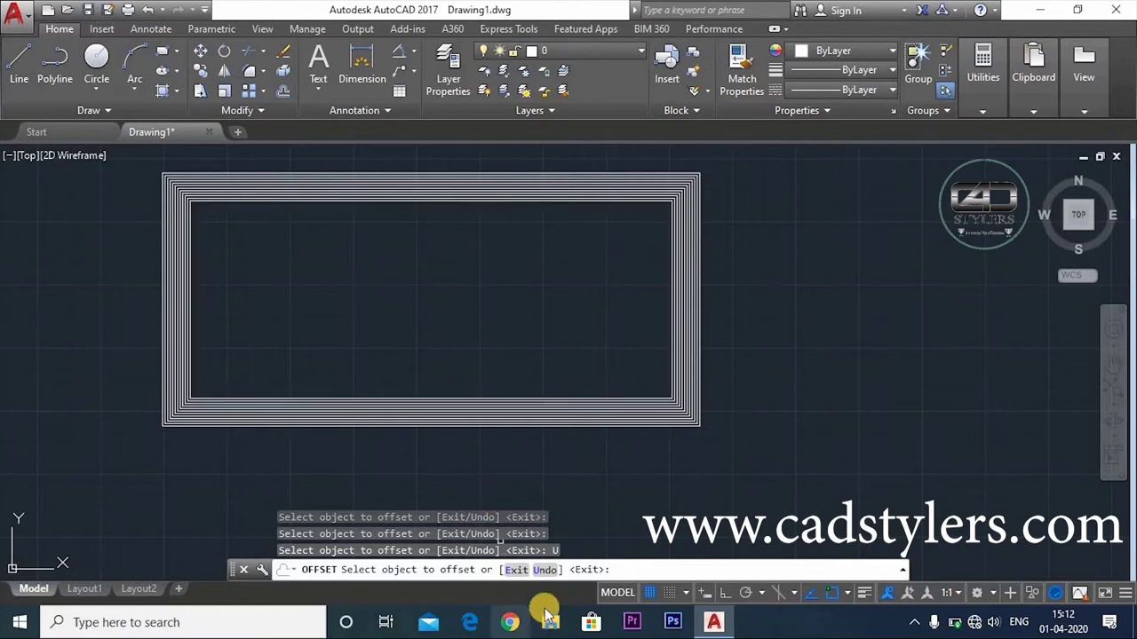
pyautogui.click(511, 570)
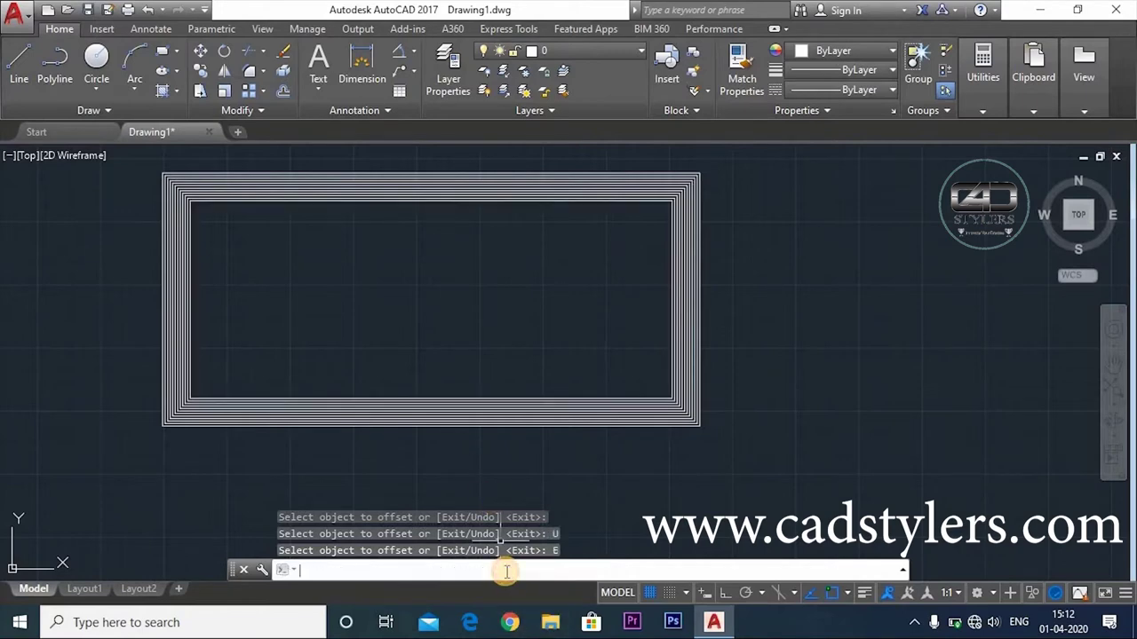
pyautogui.write('o')
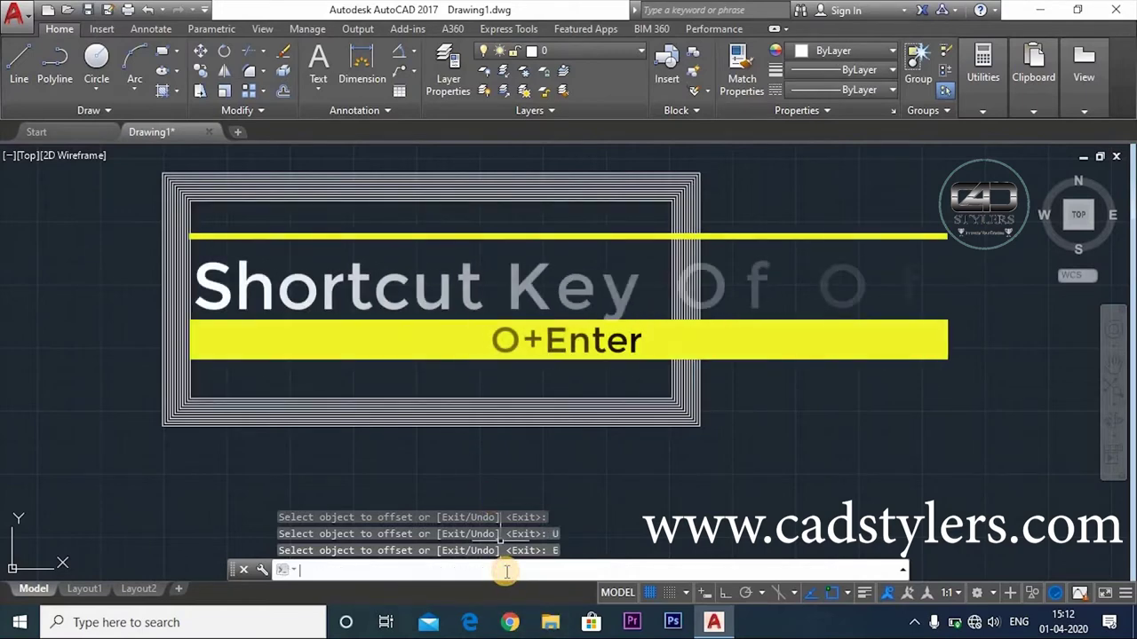
pyautogui.press('Return')
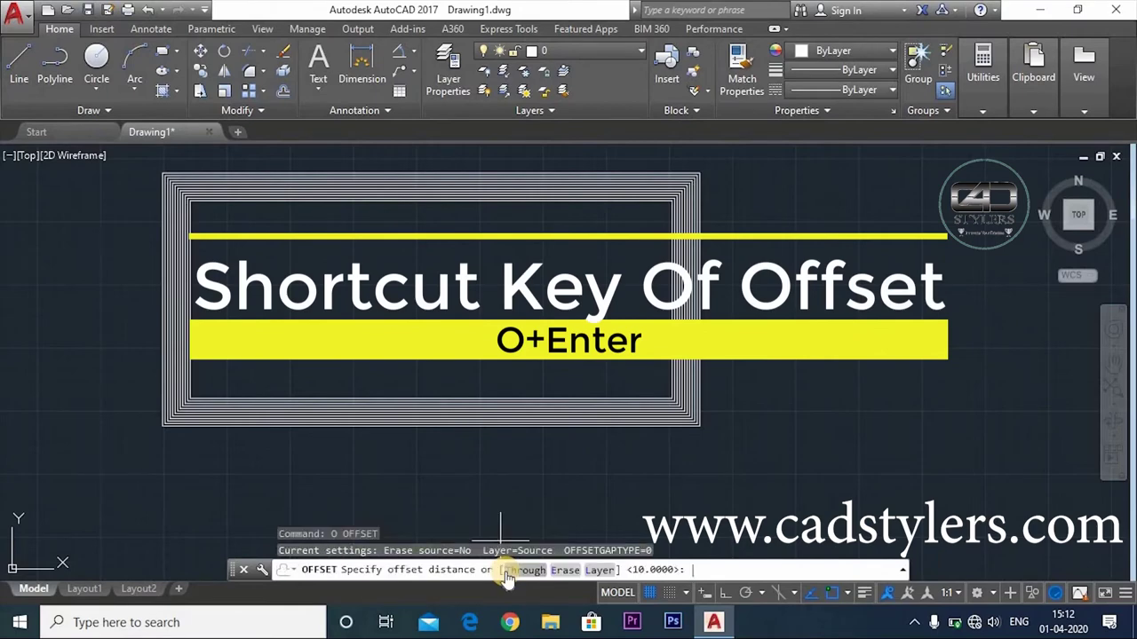
pyautogui.click(511, 570)
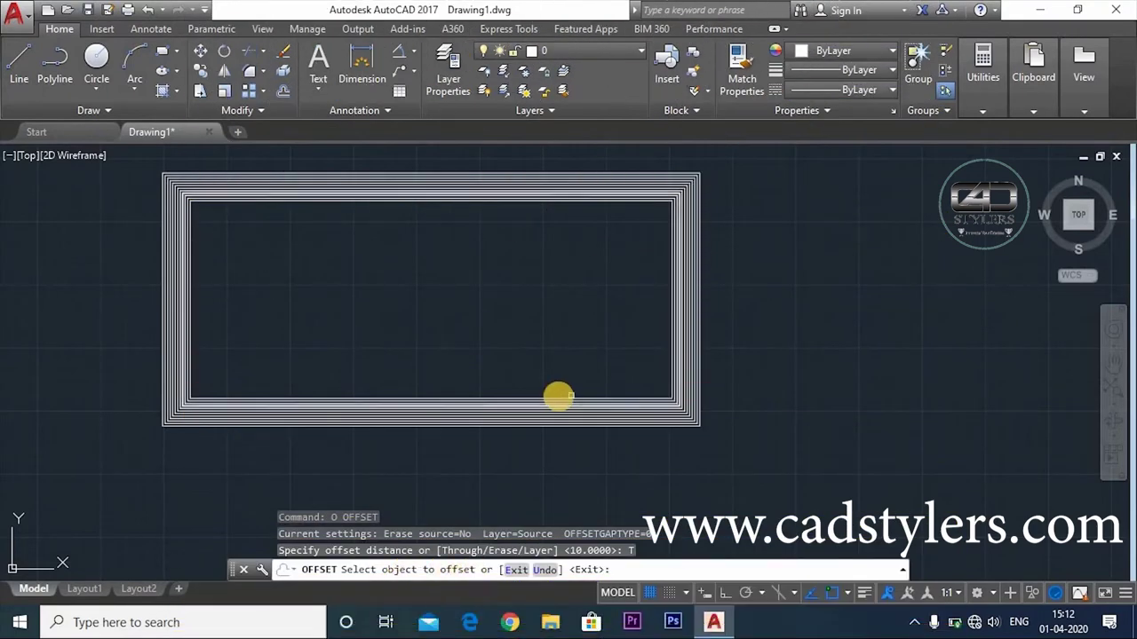
# Step: Offset the rectangle's bottom edge inward through a picked inside point, then exit
pyautogui.scroll(5, 556, 399)
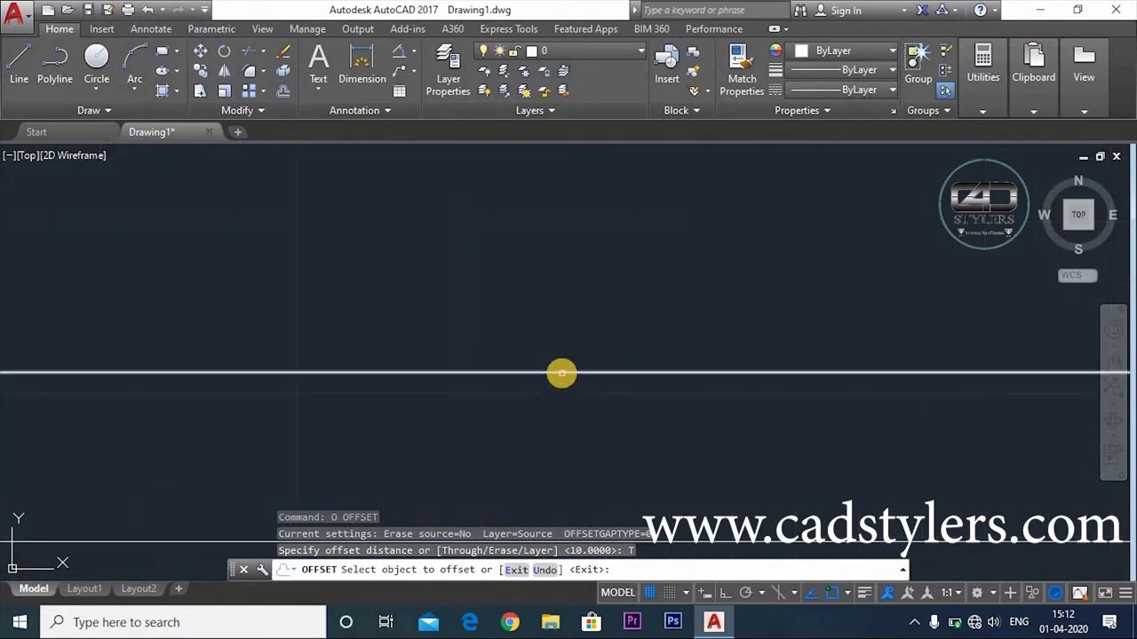
pyautogui.click(561, 373)
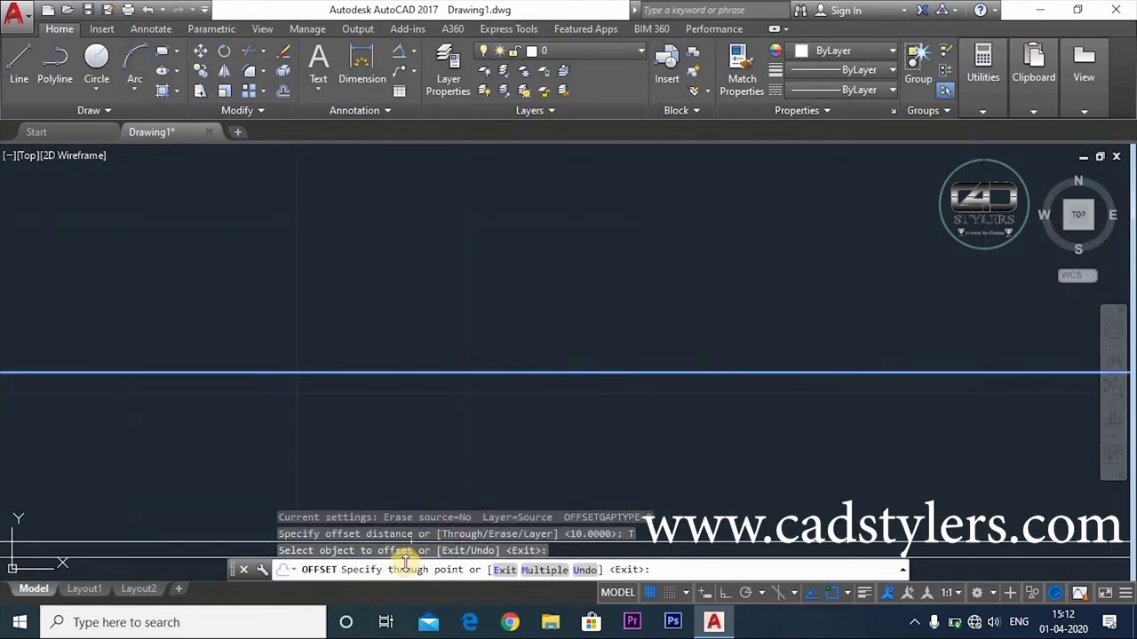
pyautogui.click(533, 426)
pyautogui.scroll(-3, 509, 444)
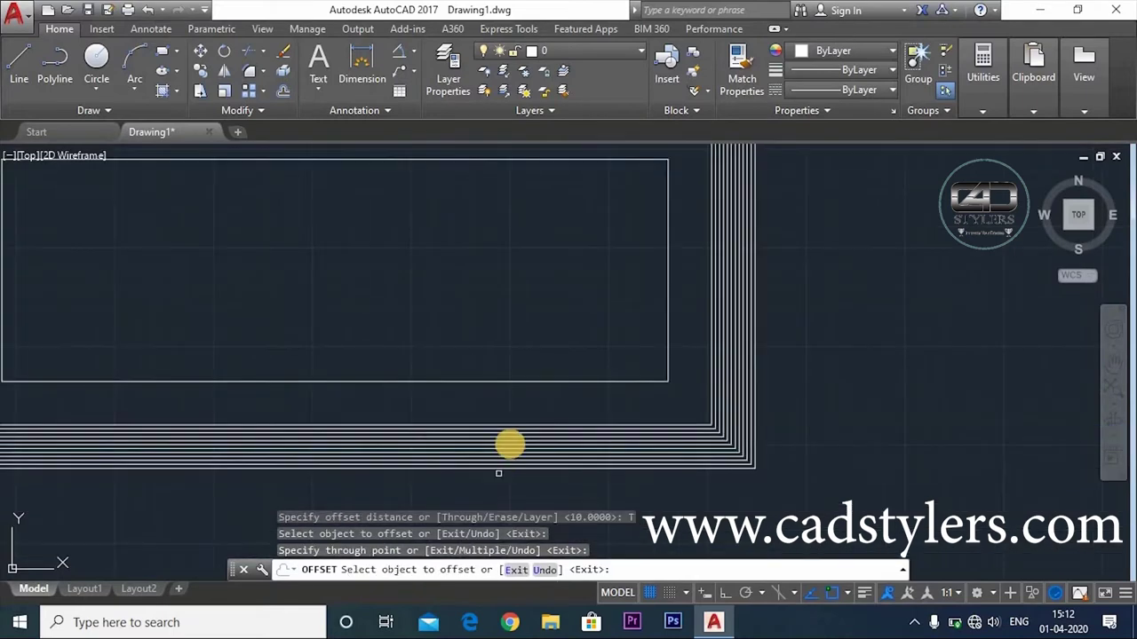
pyautogui.scroll(-2, 524, 427)
pyautogui.moveTo(523, 427); pyautogui.dragTo(538, 432, button='middle')
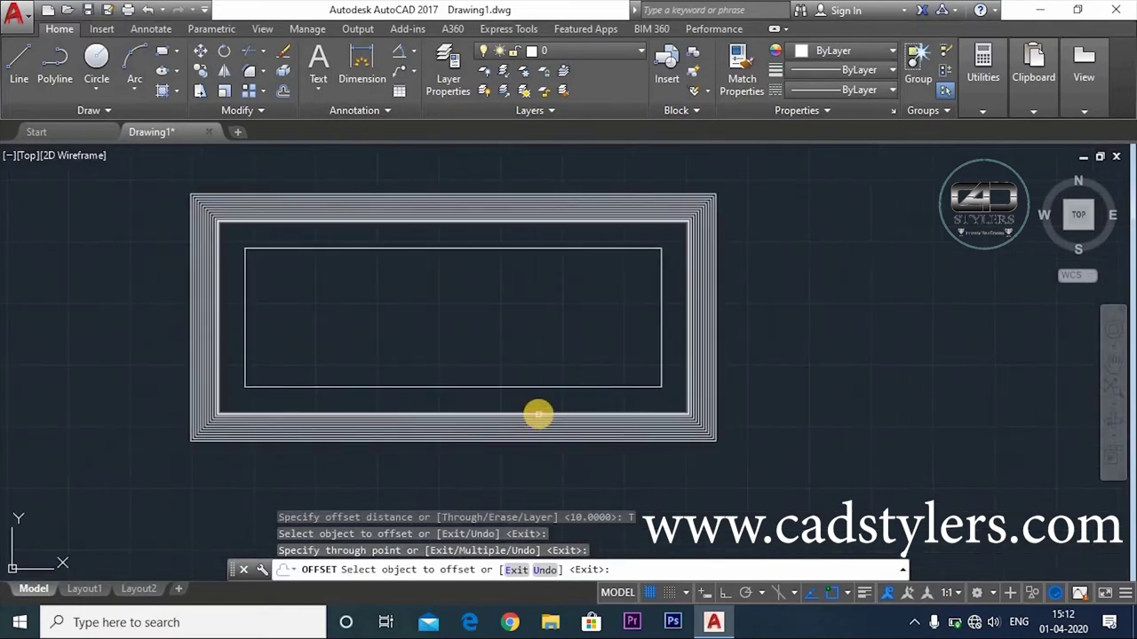
pyautogui.scroll(2, 538, 414)
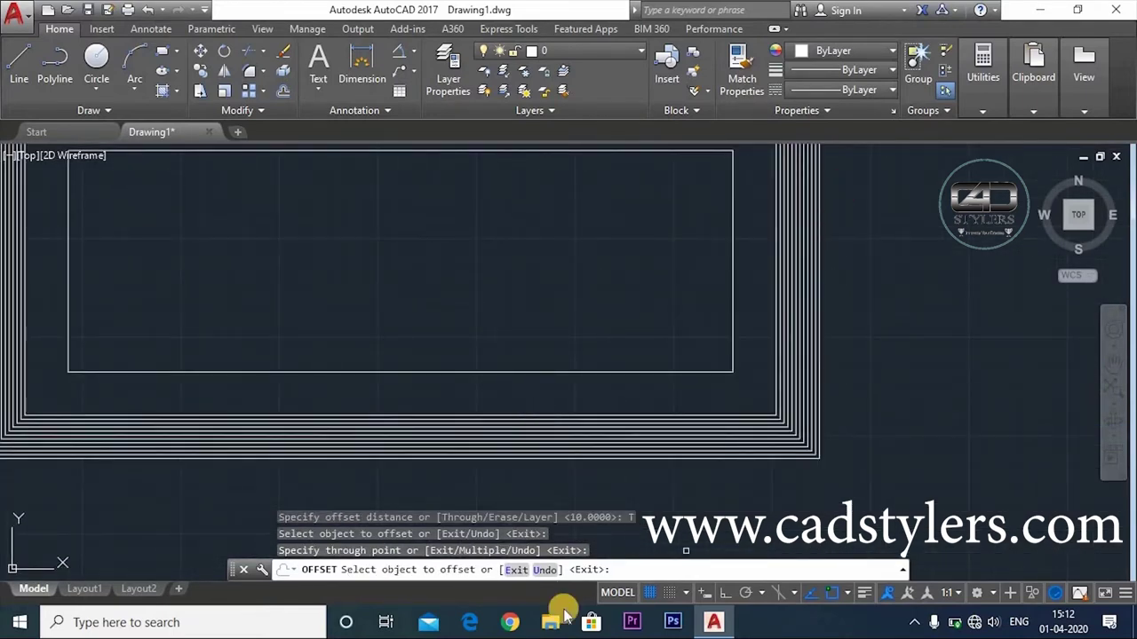
pyautogui.click(515, 569)
# Step: Restart Offset with Erase source set to Yes and a distance of 10
pyautogui.press('Return')
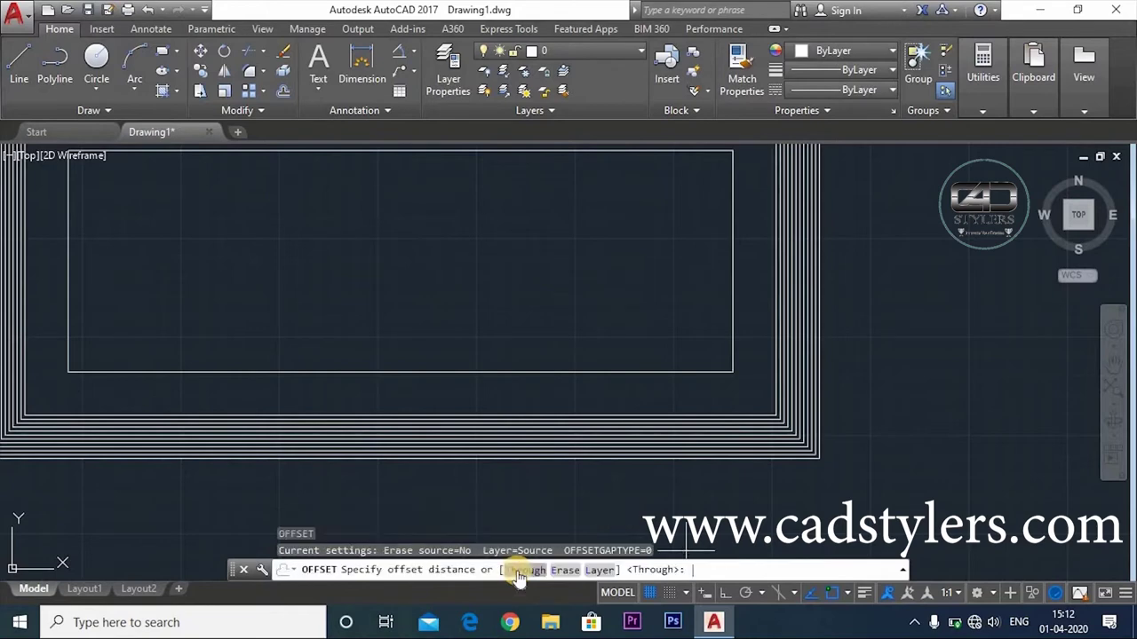
pyautogui.click(573, 572)
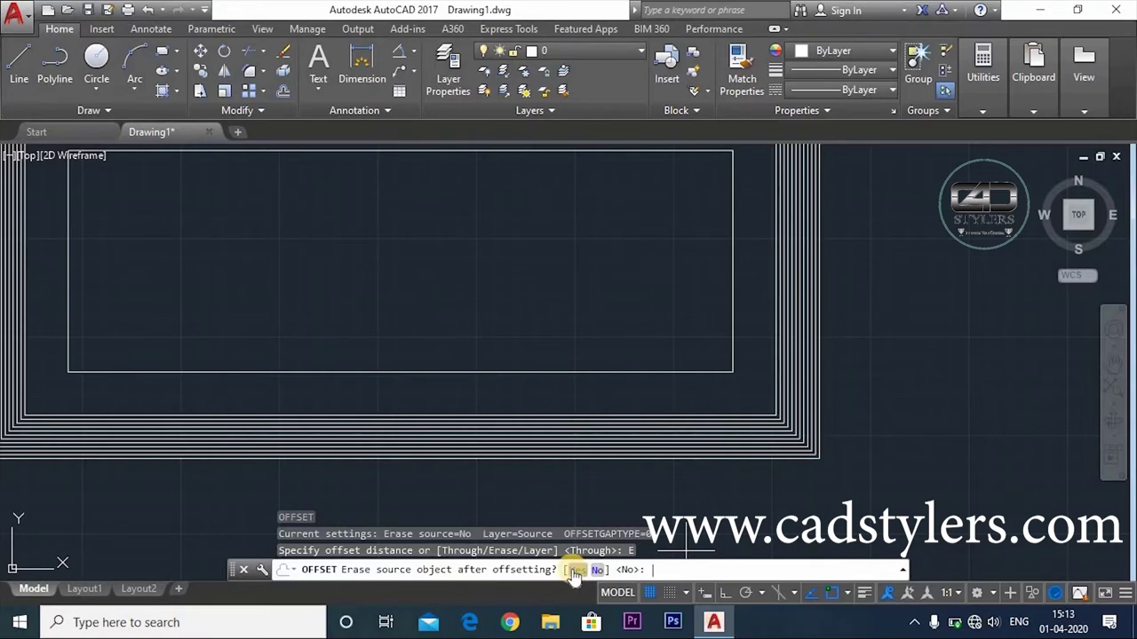
pyautogui.click(575, 573)
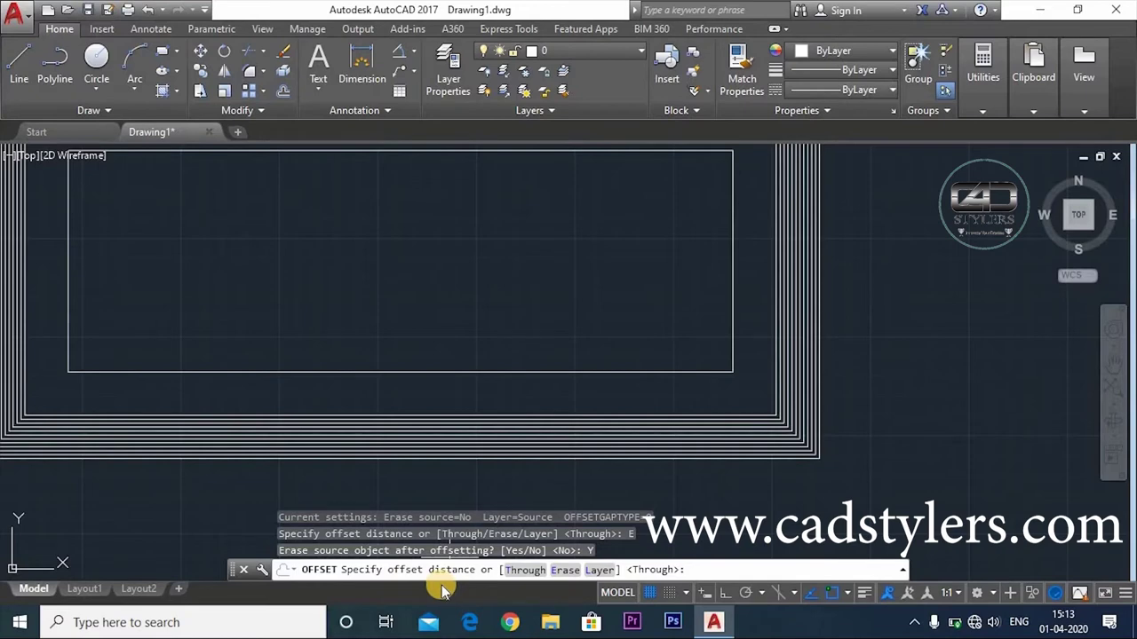
pyautogui.write('10')
pyautogui.press('Return')
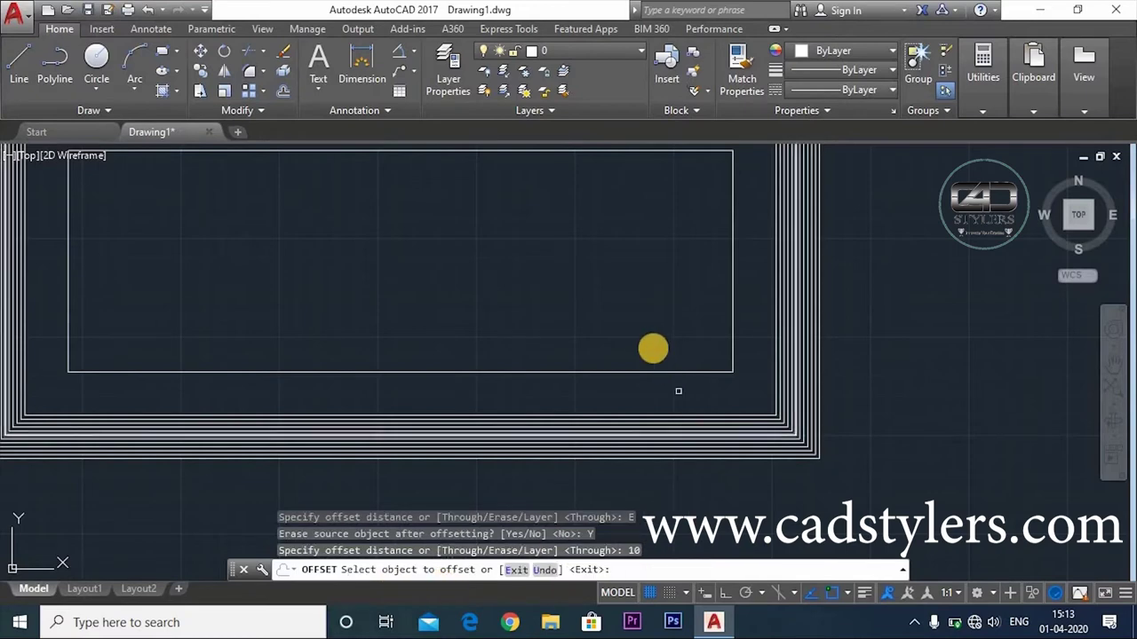
# Step: Offset the inner rectangle 10 units inward, deleting the original, then exit
pyautogui.click(622, 371)
pyautogui.click(621, 334)
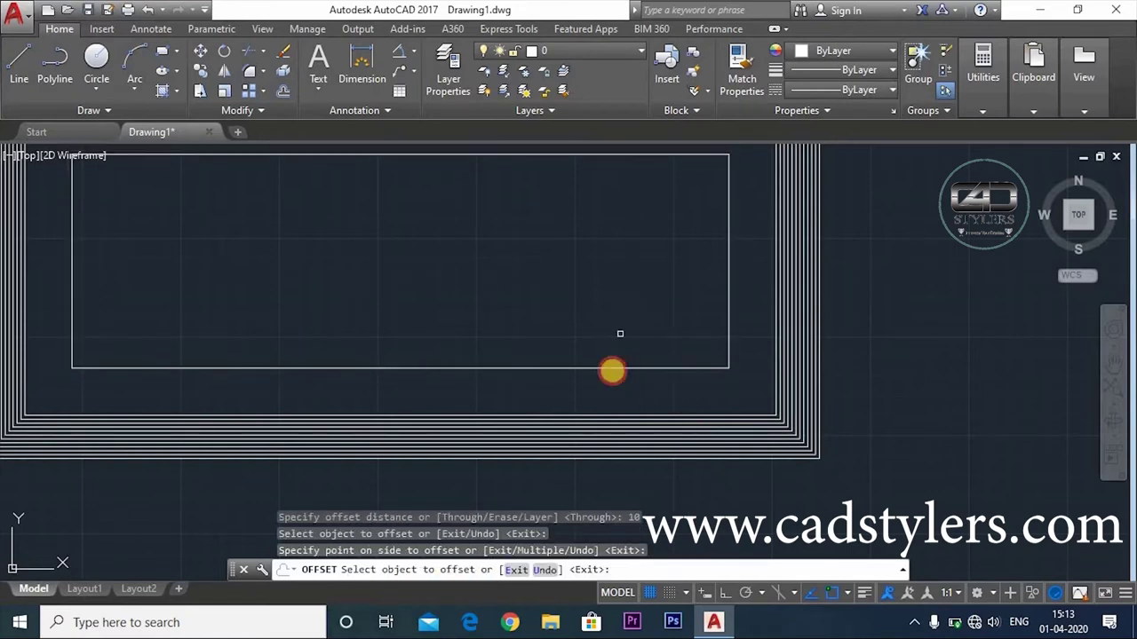
pyautogui.scroll(1, 629, 383)
pyautogui.scroll(1, 631, 383)
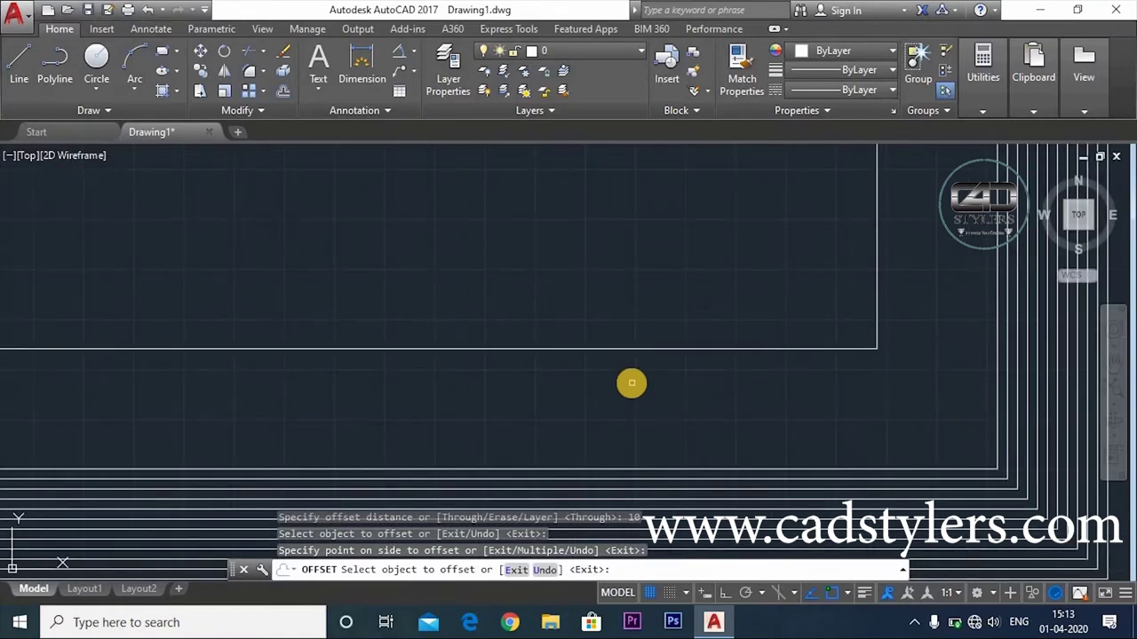
pyautogui.click(517, 569)
pyautogui.press('Return')
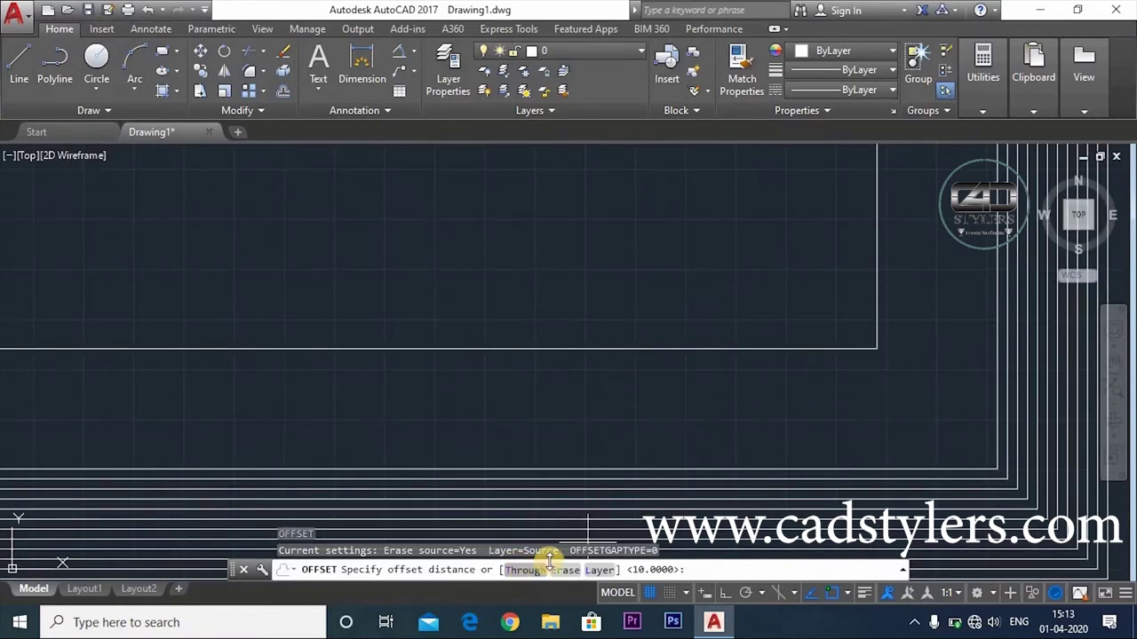
# Step: Set Erase source back to No and offset the inner rectangle 10 units inward, keeping the original
pyautogui.click(566, 569)
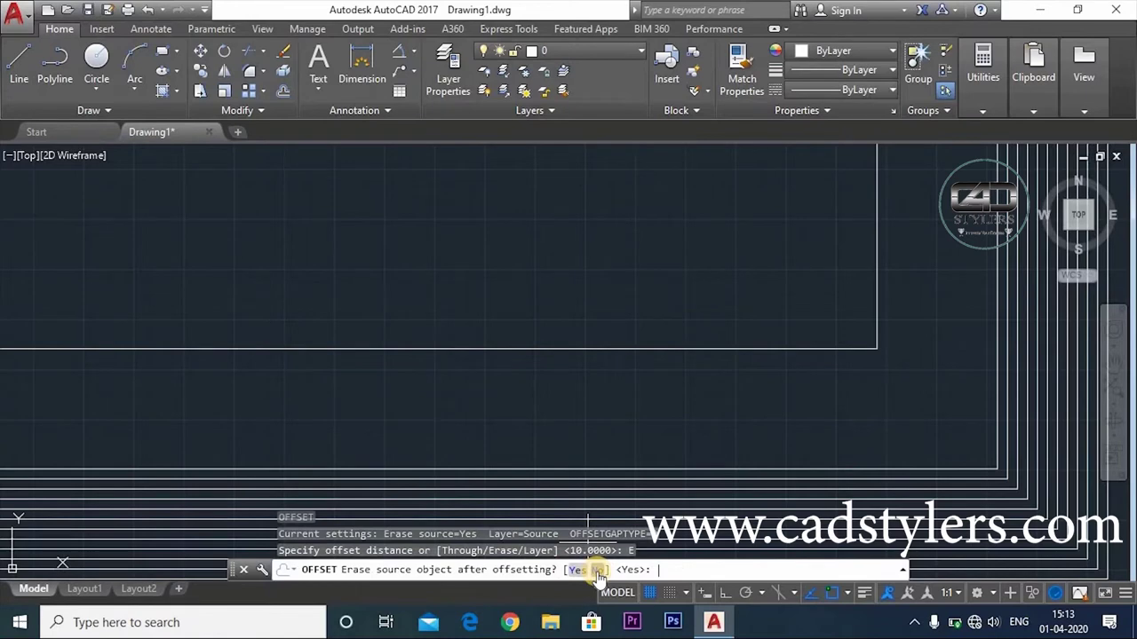
pyautogui.click(597, 571)
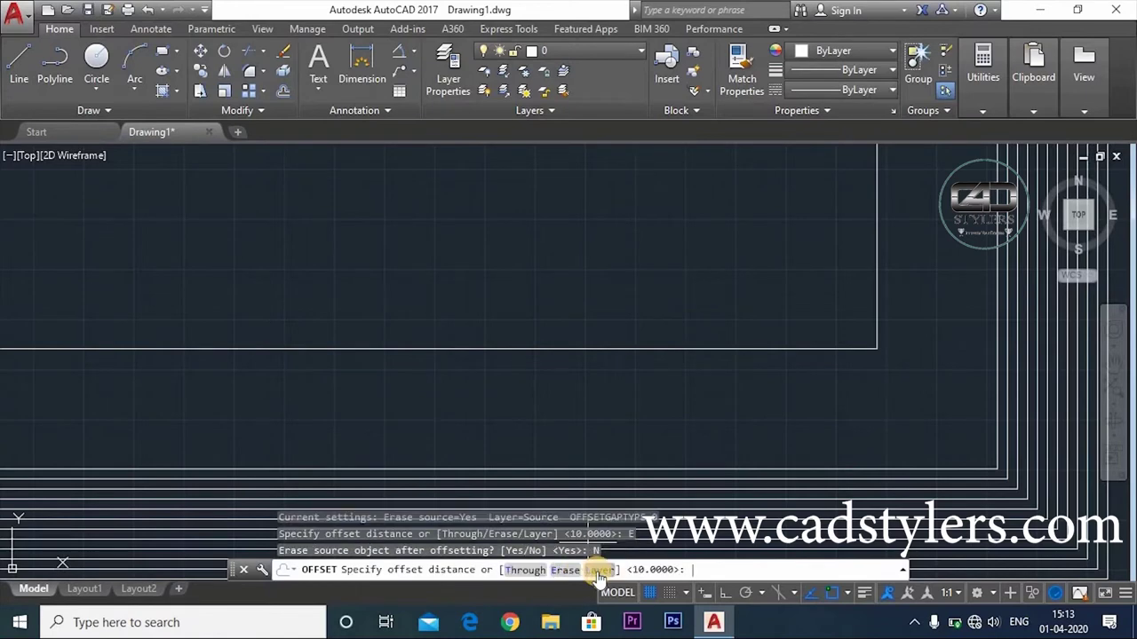
pyautogui.press('Return')
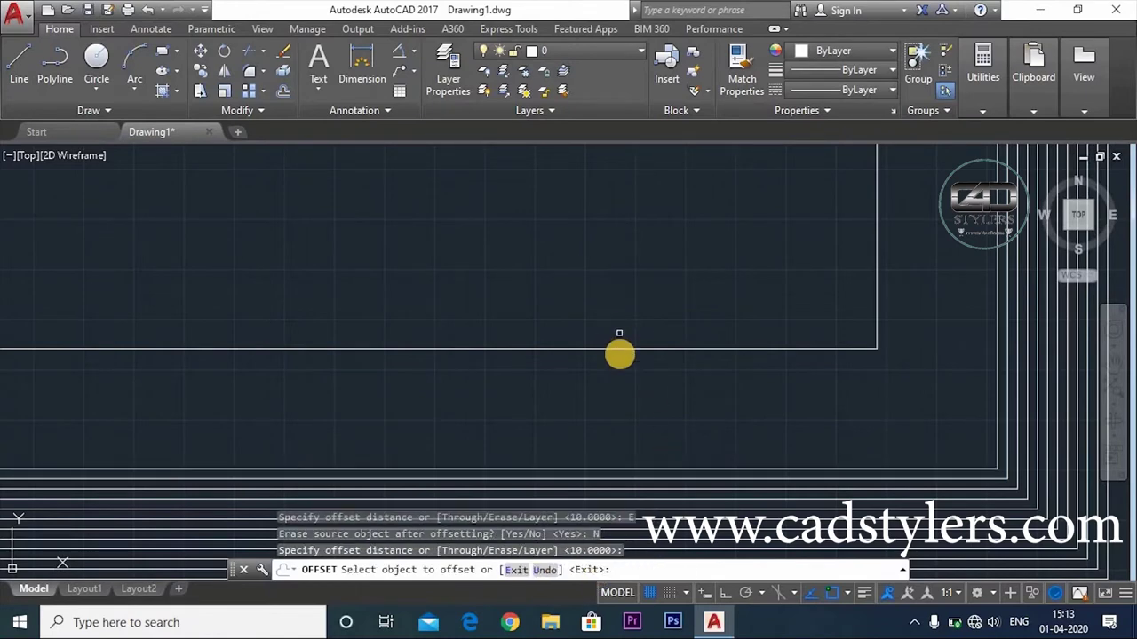
pyautogui.click(622, 348)
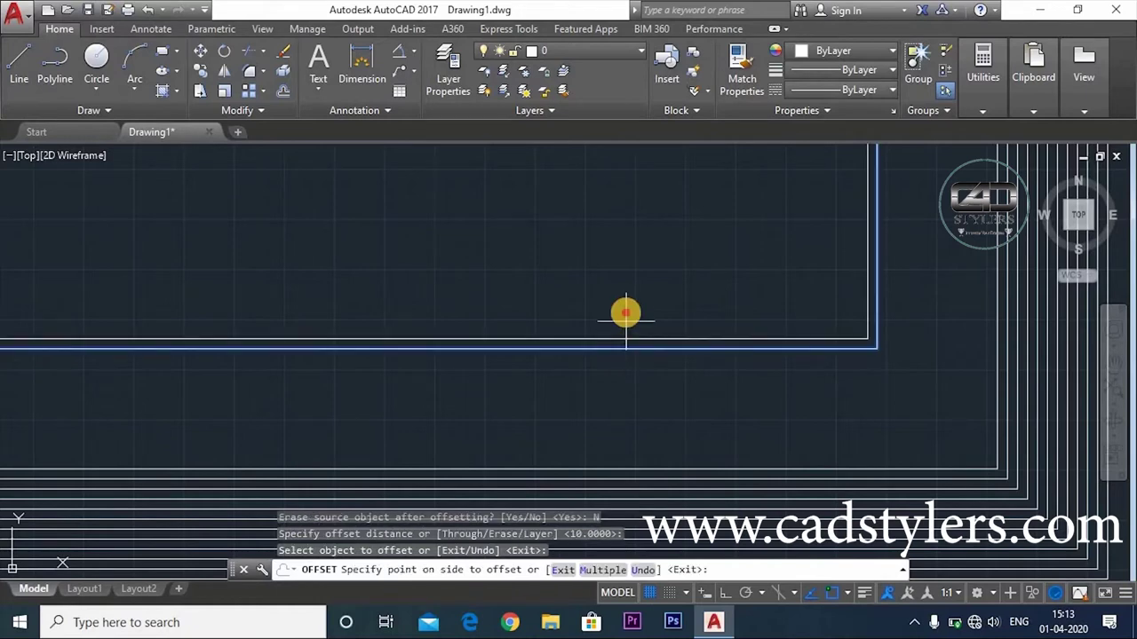
pyautogui.click(624, 312)
pyautogui.scroll(-2, 623, 312)
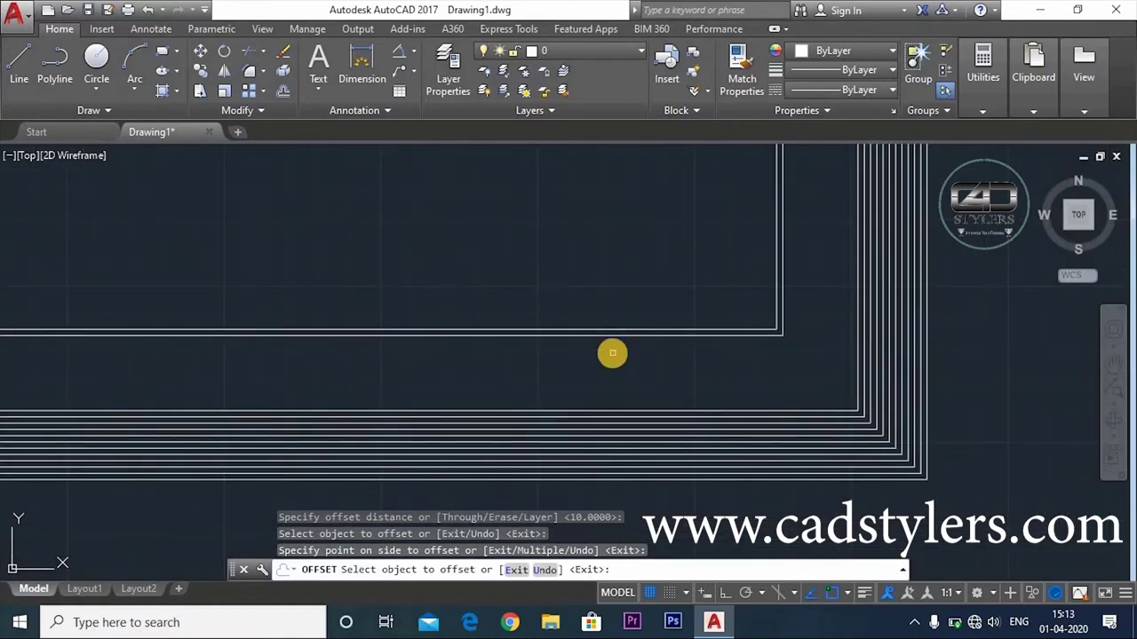
pyautogui.scroll(3, 612, 351)
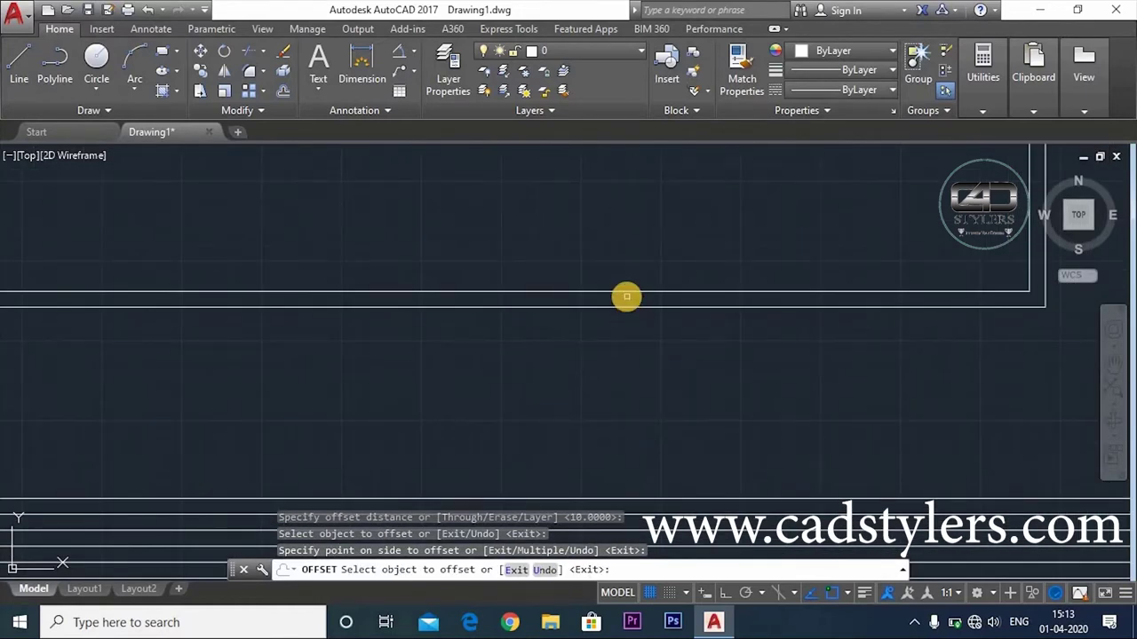
pyautogui.scroll(-3, 626, 289)
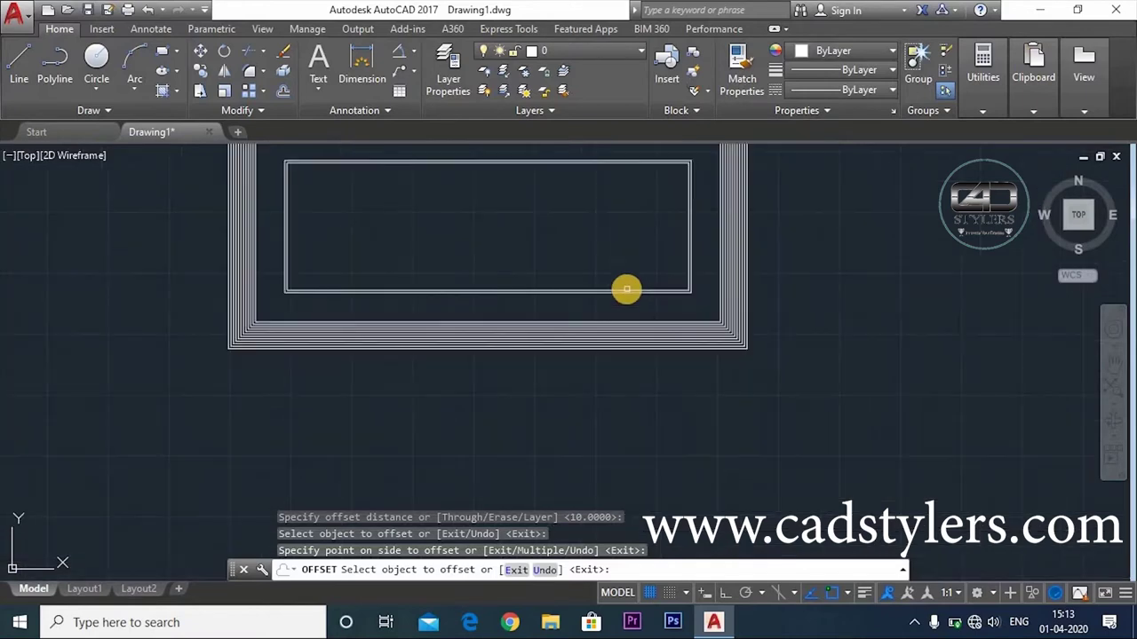
pyautogui.click(515, 569)
# Step: Restart OFFSET and set its Layer option to Source
pyautogui.press('Return')
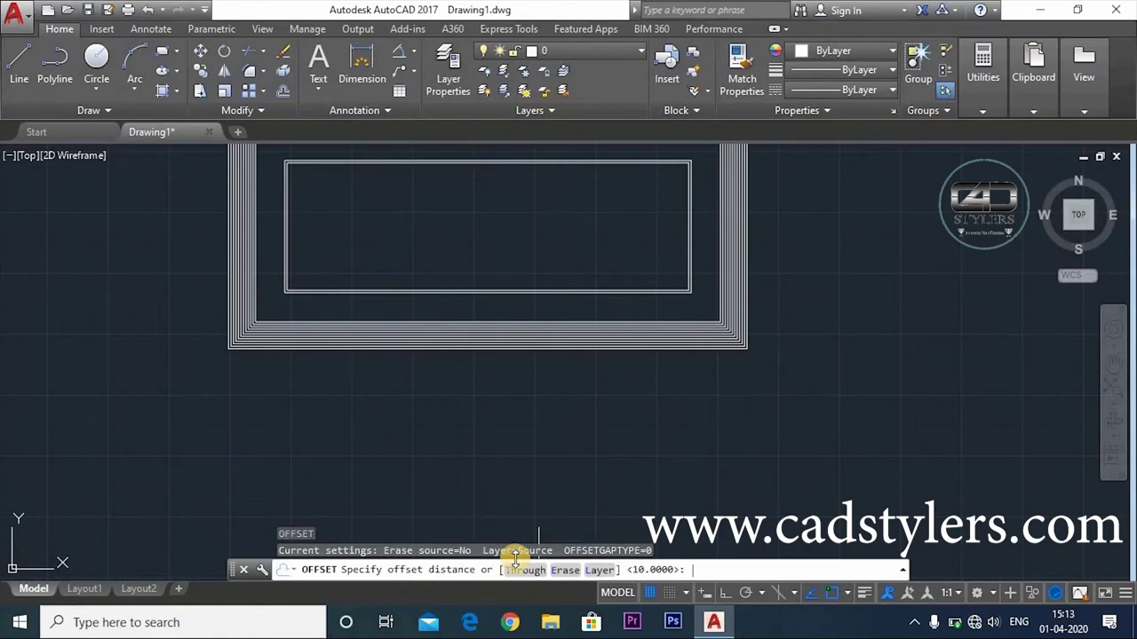
pyautogui.click(600, 570)
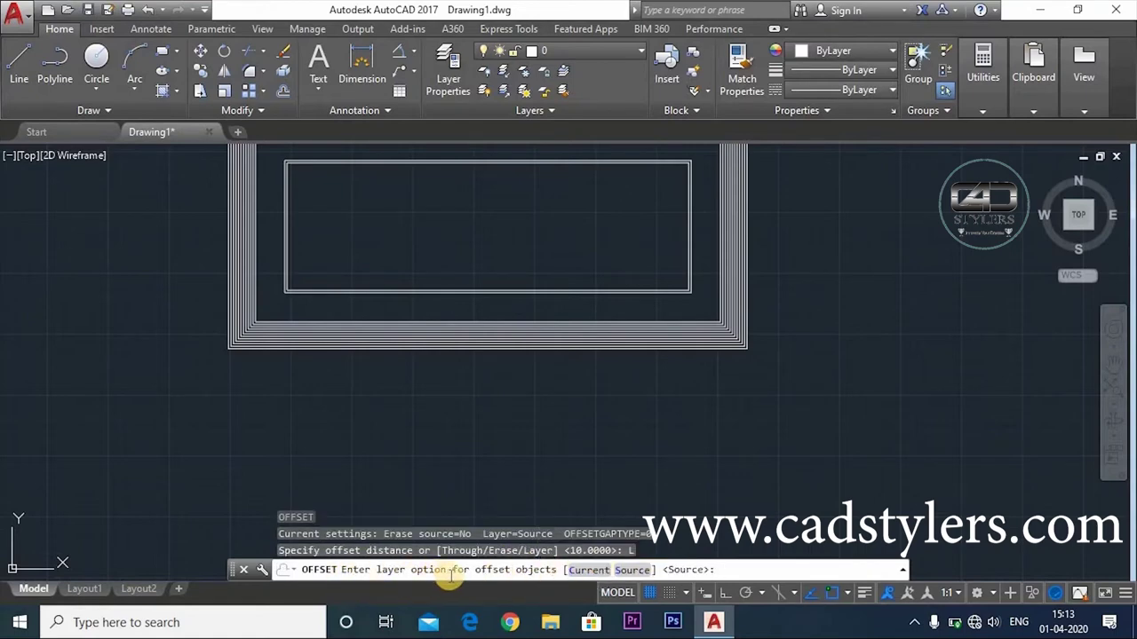
pyautogui.click(629, 570)
pyautogui.scroll(5, 600, 297)
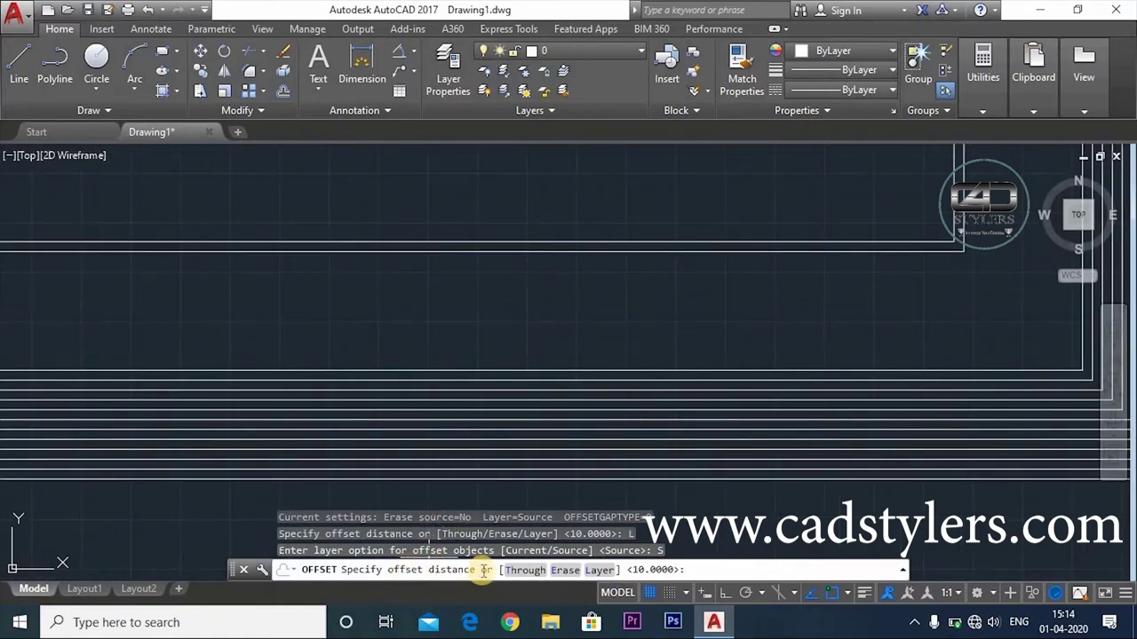
# Step: Offset the top line 10 units upward to add another parallel copy
pyautogui.click(649, 562)
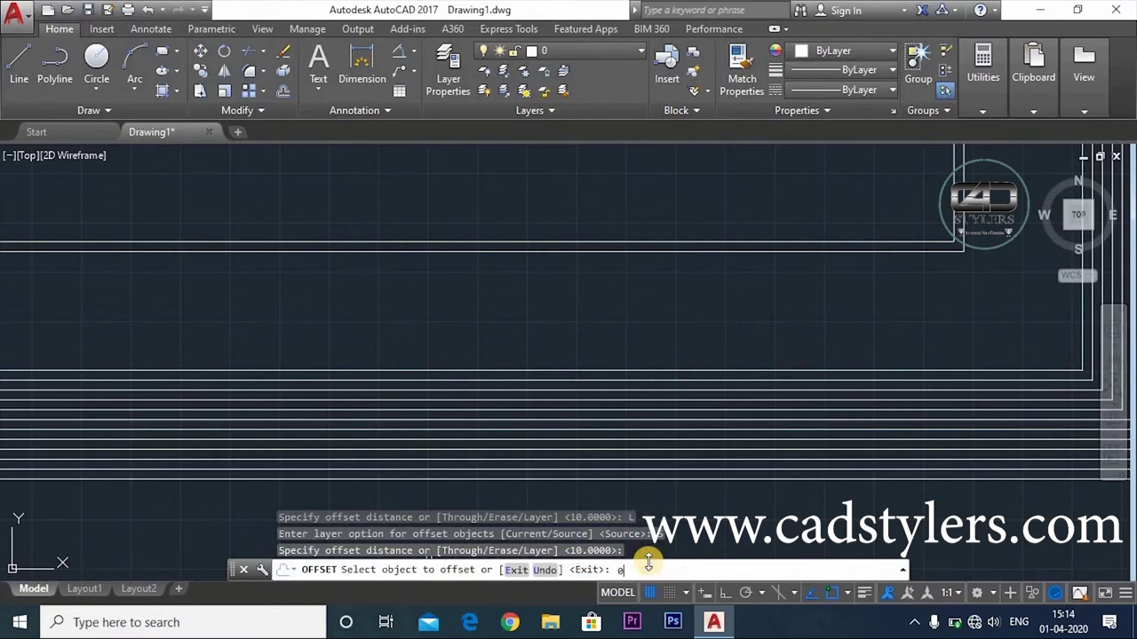
pyautogui.press('Return')
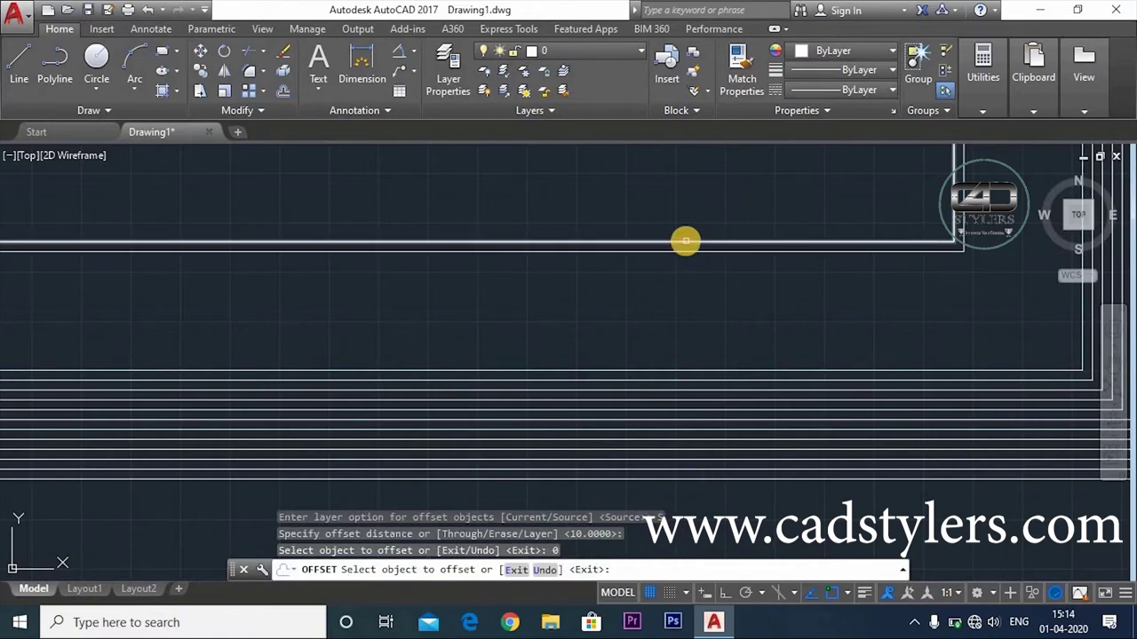
pyautogui.click(685, 240)
pyautogui.click(685, 191)
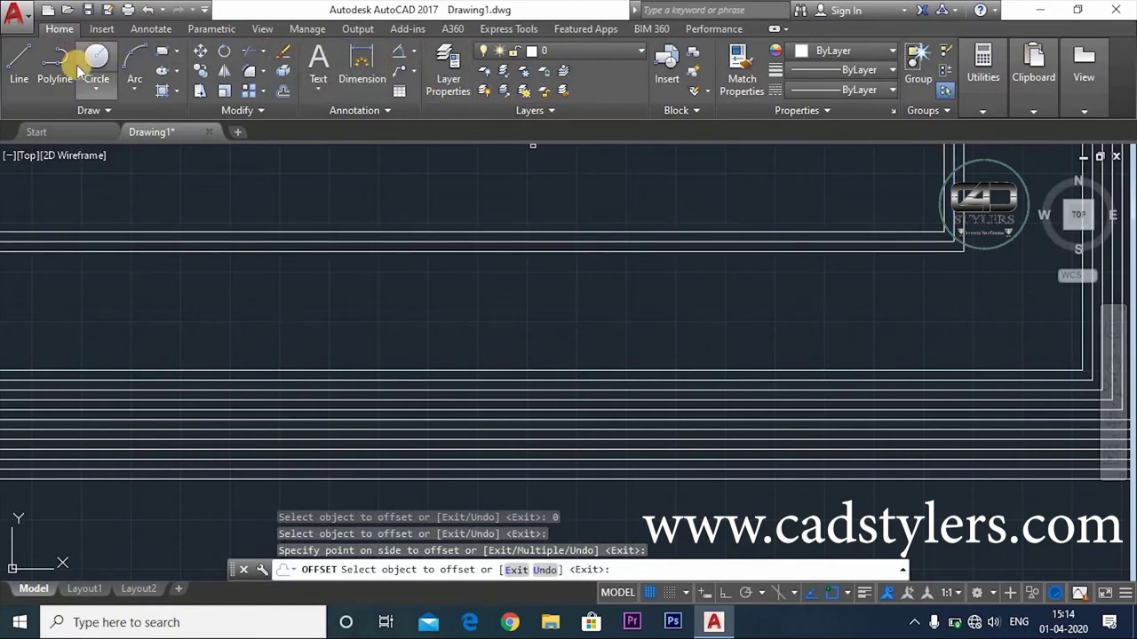
pyautogui.press('Escape')
# Step: Crossing-select all the nested rectangle outlines and erase them, then start LINE with L
pyautogui.click(444, 198)
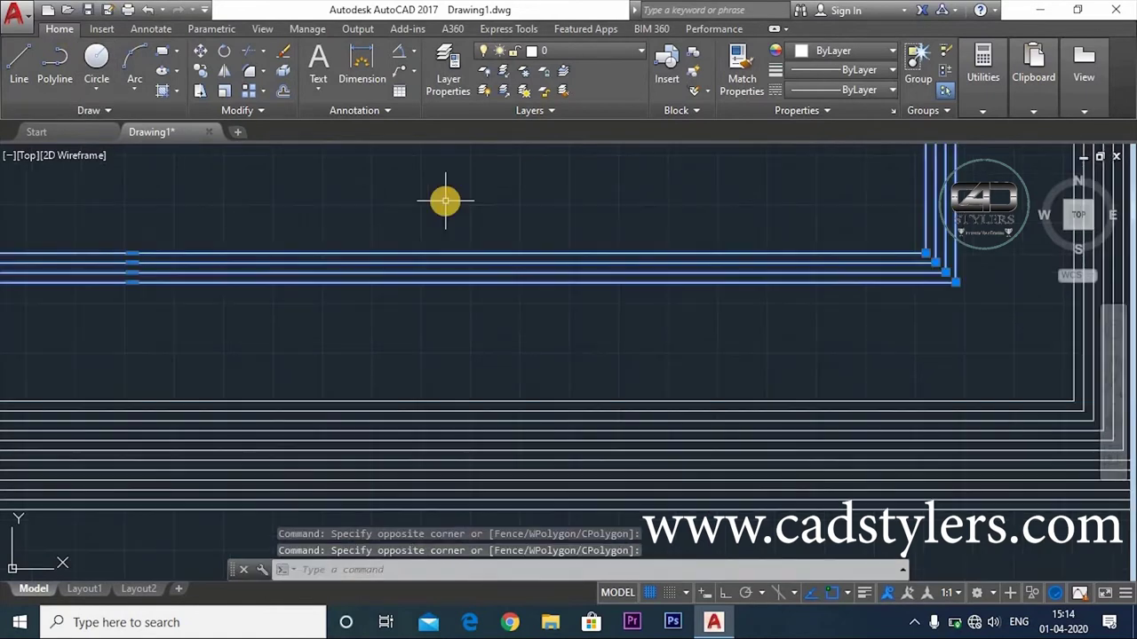
pyautogui.press('Escape')
pyautogui.click(648, 210)
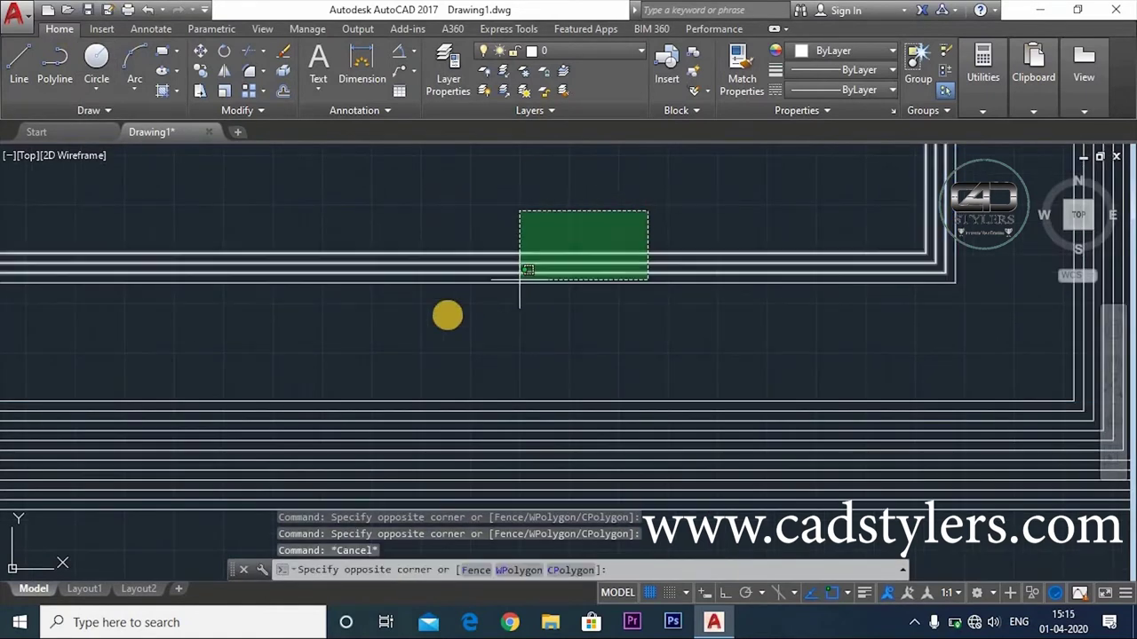
pyautogui.click(435, 322)
pyautogui.scroll(-5, 649, 335)
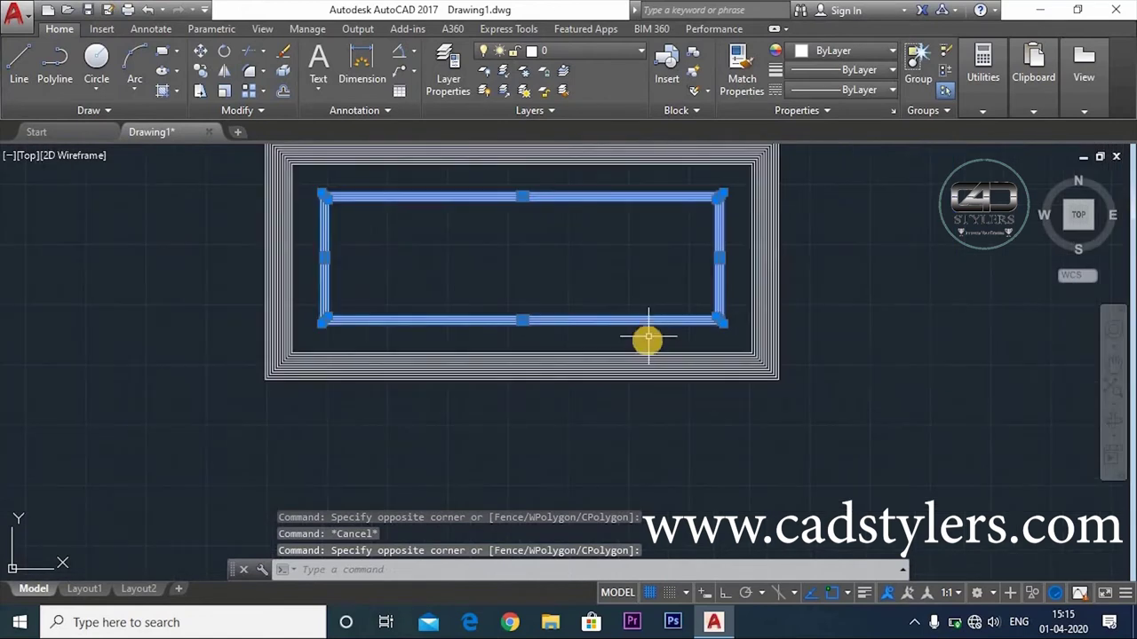
pyautogui.moveTo(649, 335); pyautogui.dragTo(657, 377, button='middle')
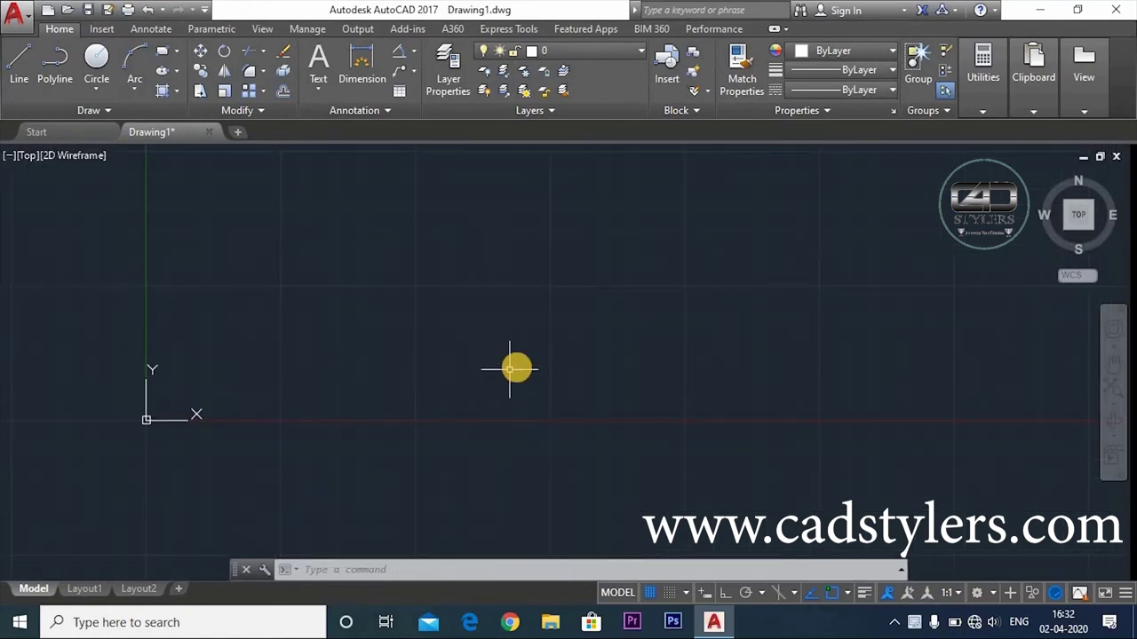
pyautogui.click(226, 111)
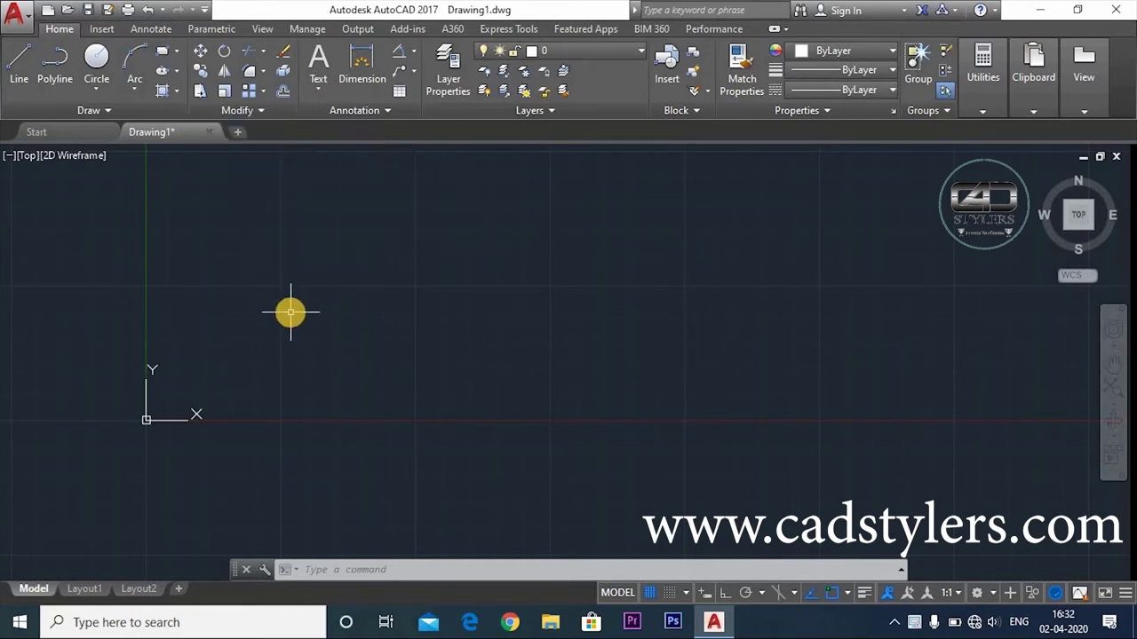
pyautogui.write('l')
pyautogui.press('Return')
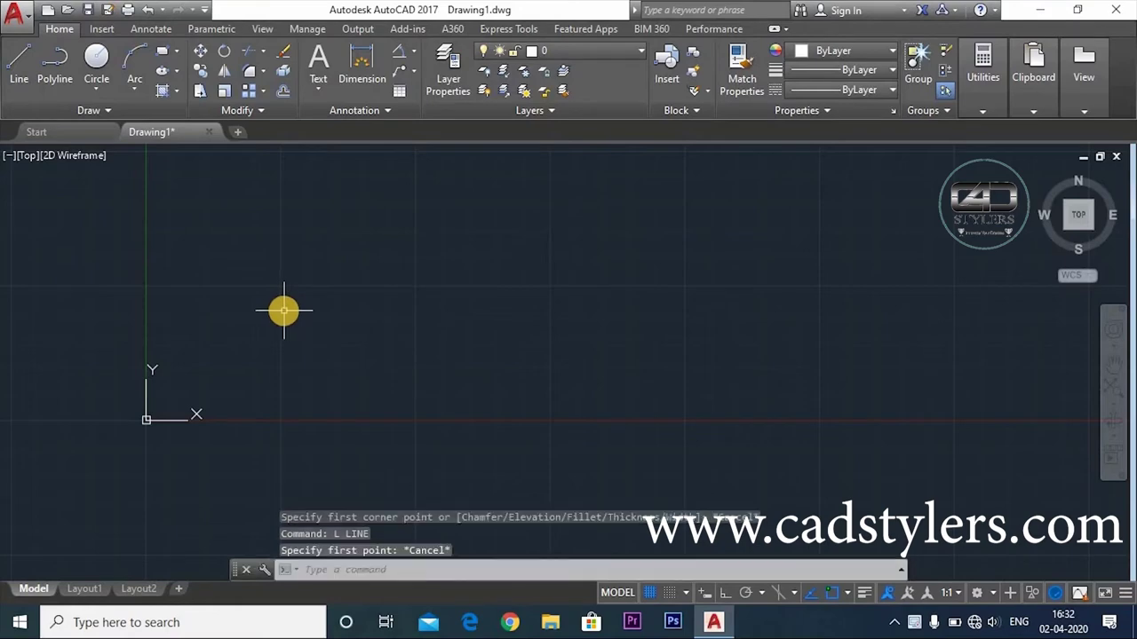
# Step: Draw a horizontal line across the drawing with Ortho turned on
pyautogui.click(268, 338)
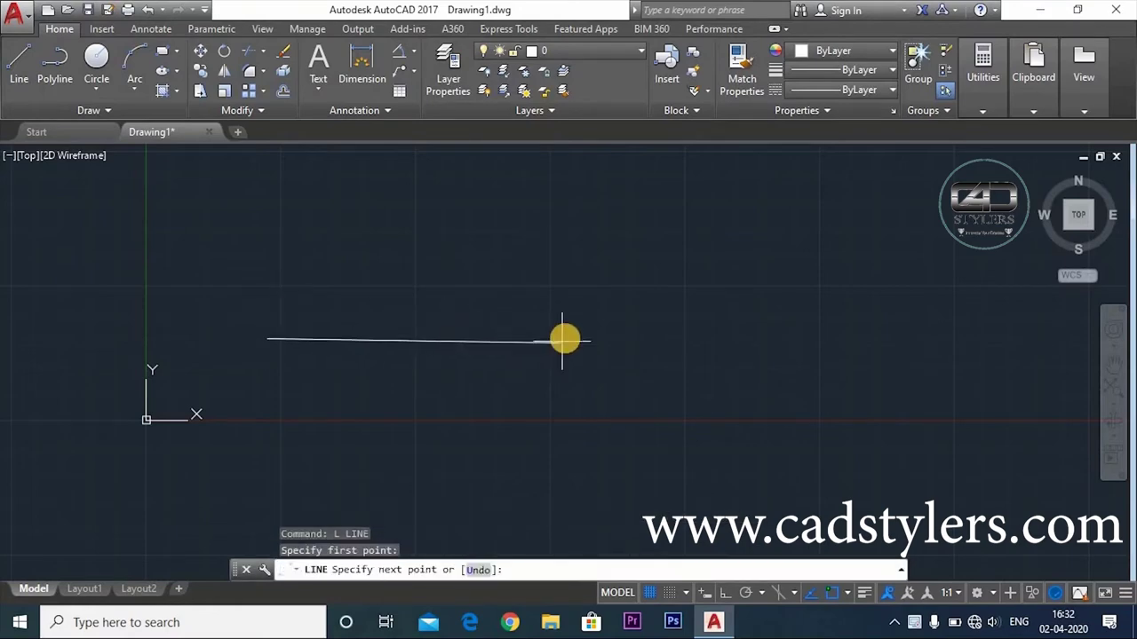
pyautogui.click(724, 592)
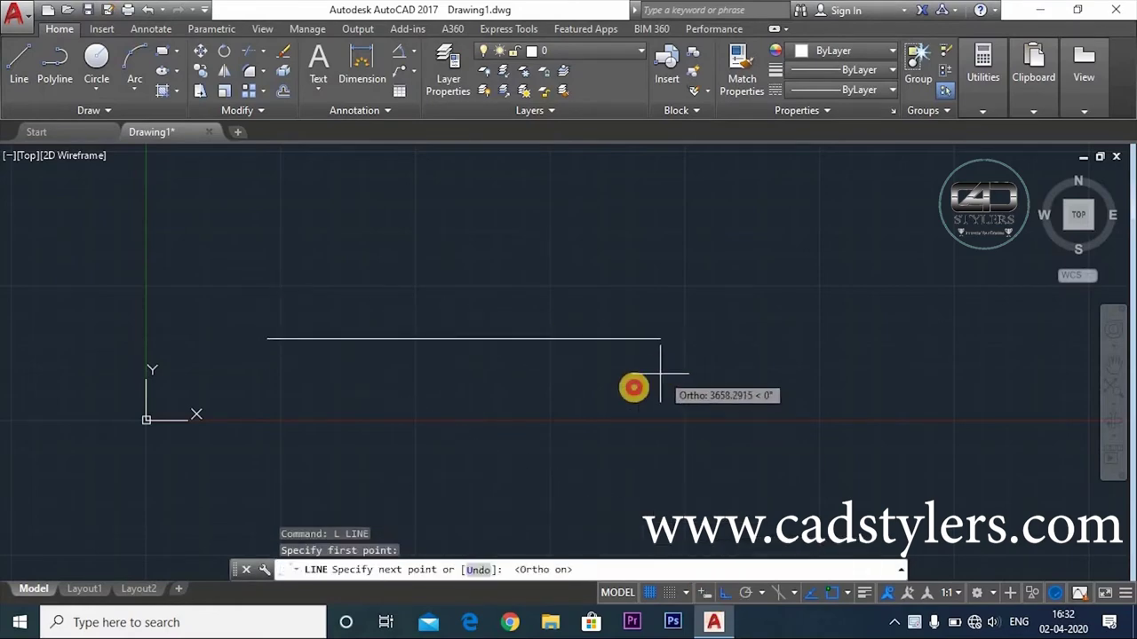
pyautogui.click(660, 355)
pyautogui.press('Escape')
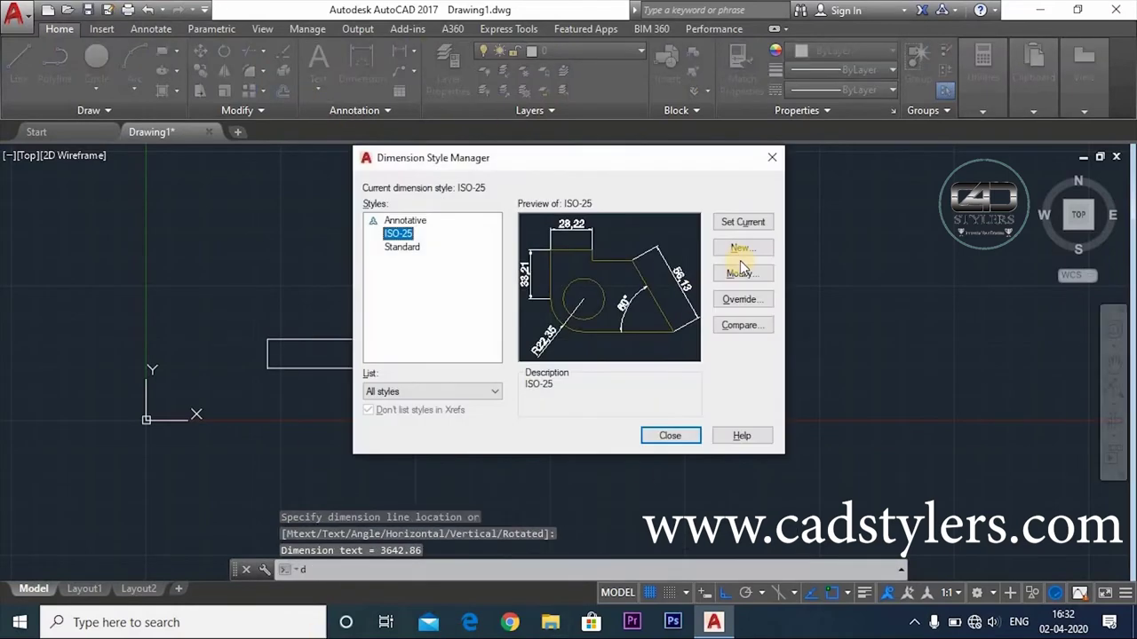
# Step: Bring up the ISO-25 dimension style for editing
pyautogui.click(742, 260)
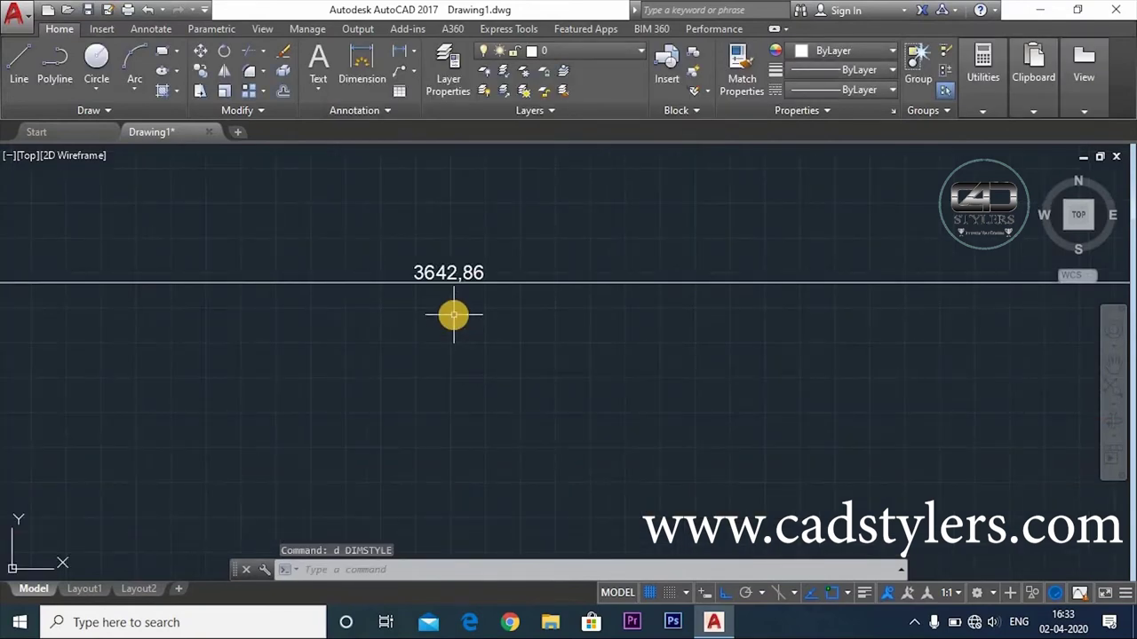
pyautogui.scroll(-2, 453, 314)
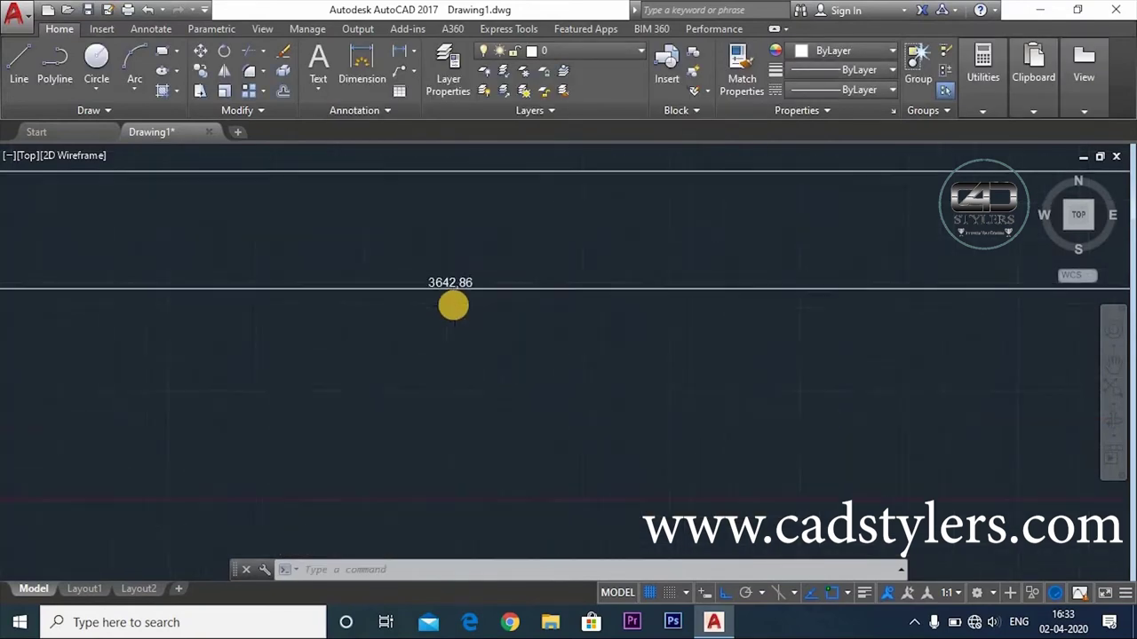
pyautogui.scroll(-2, 453, 311)
# Step: Set the ISO-25 style's Primary Units decimal separator to Period
pyautogui.write('d')
pyautogui.press('Return')
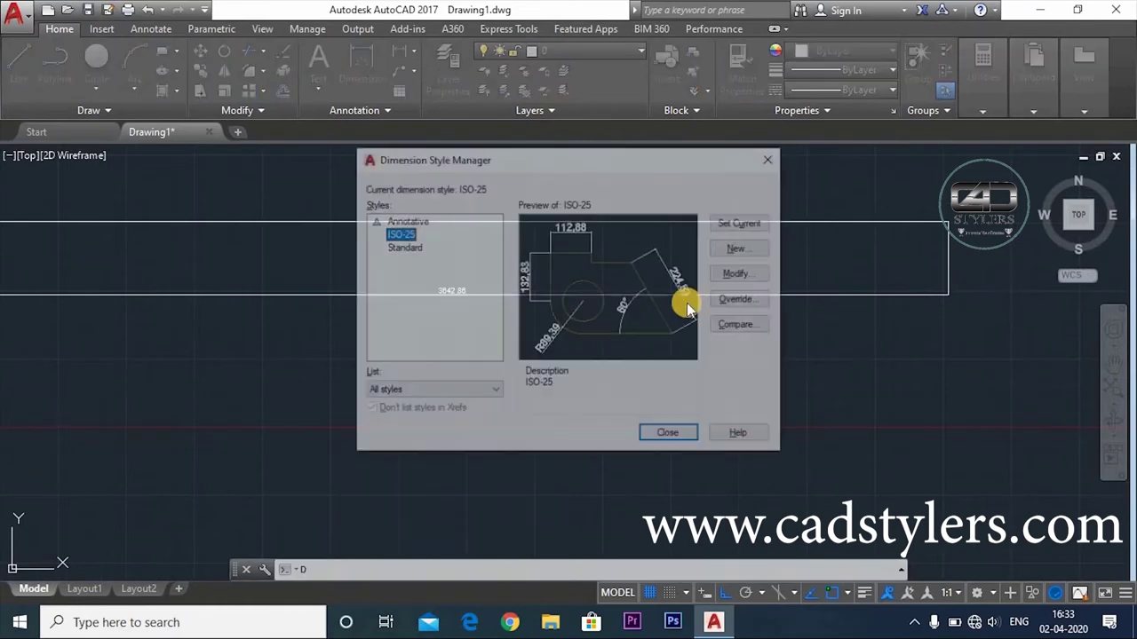
pyautogui.click(719, 273)
pyautogui.write('20')
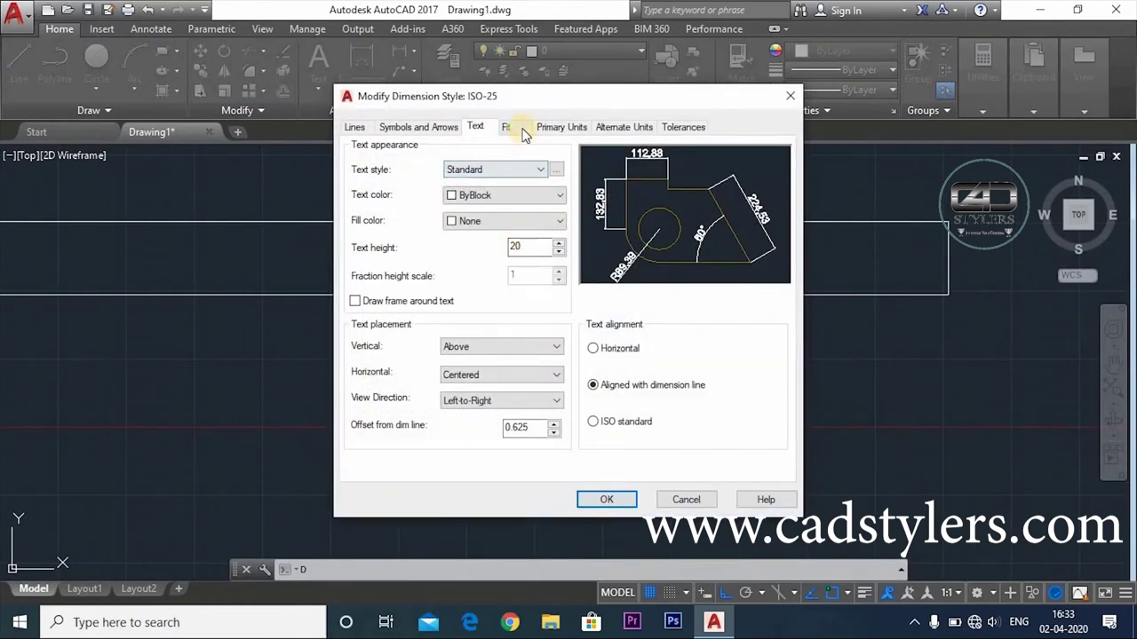
pyautogui.click(551, 127)
pyautogui.click(532, 232)
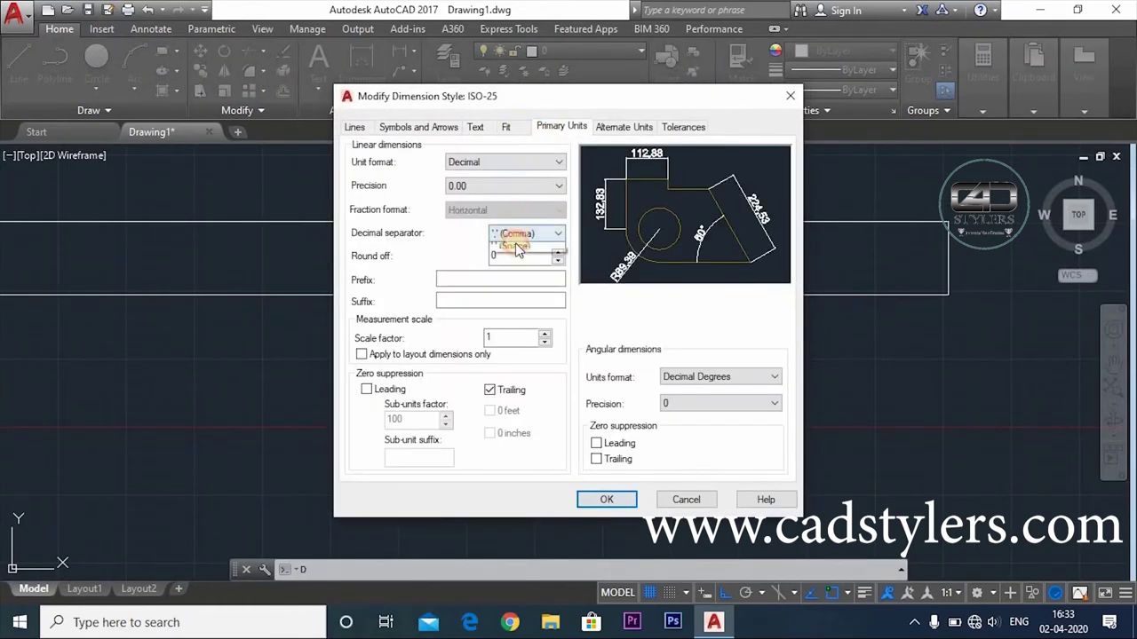
pyautogui.click(526, 256)
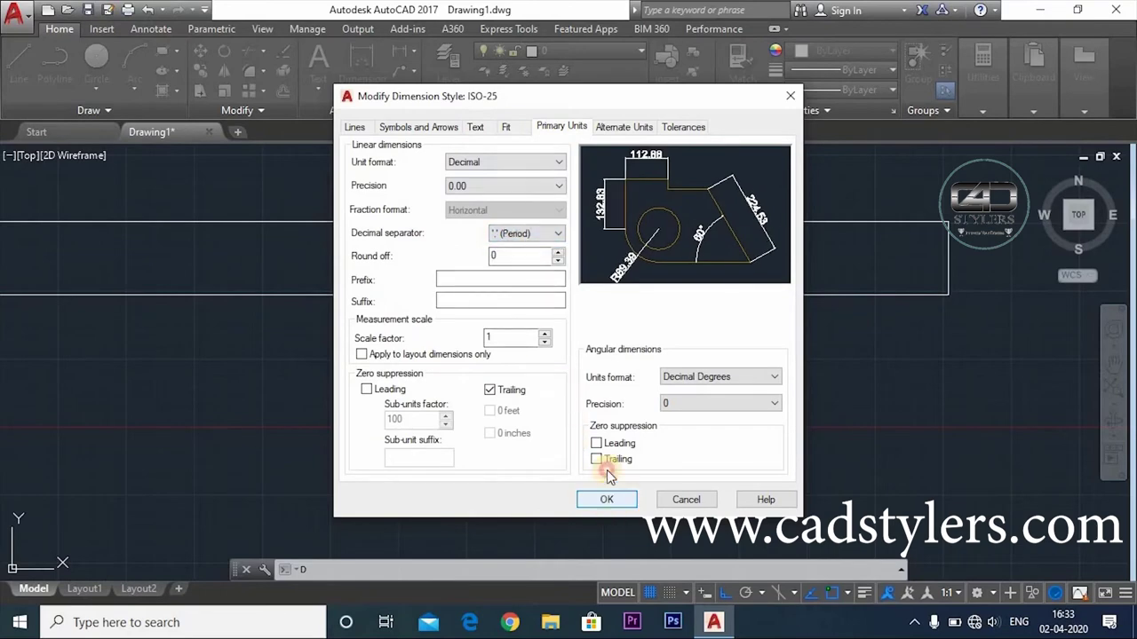
pyautogui.click(606, 499)
pyautogui.click(672, 435)
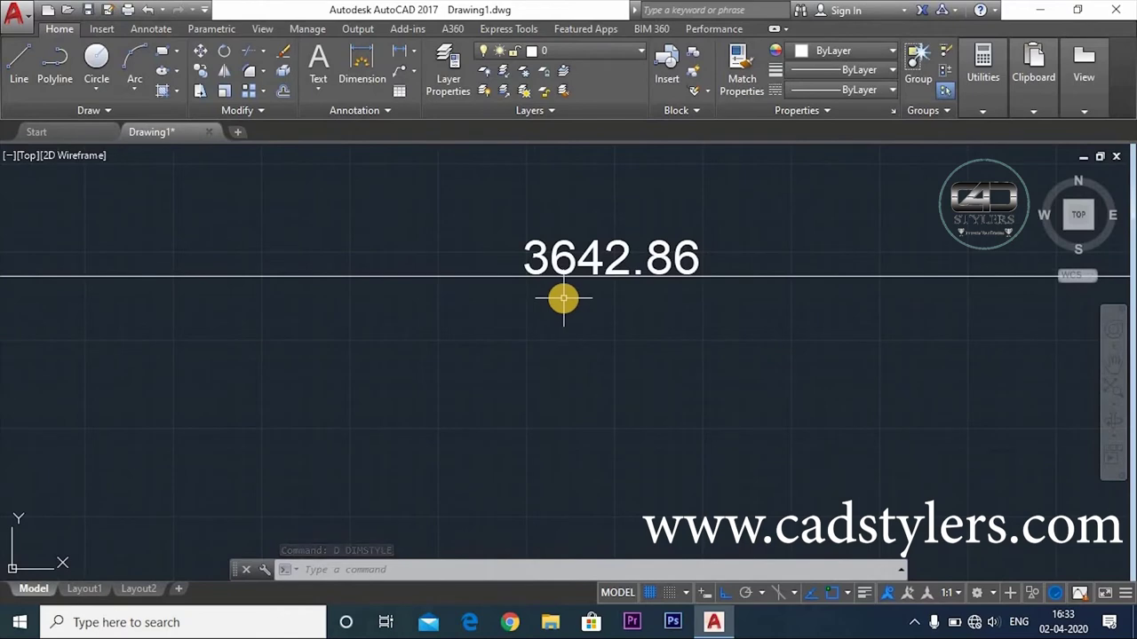
# Step: Zoom out to fit the whole drawing in view
pyautogui.scroll(-3, 563, 299)
pyautogui.scroll(-2, 569, 298)
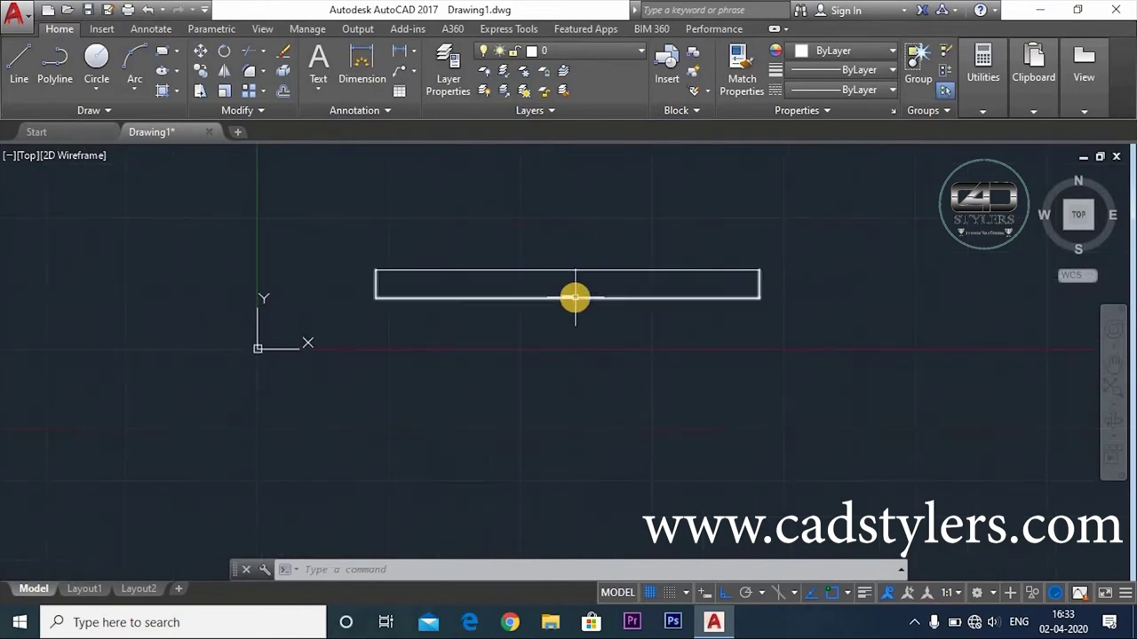
pyautogui.write('z')
pyautogui.press('Return')
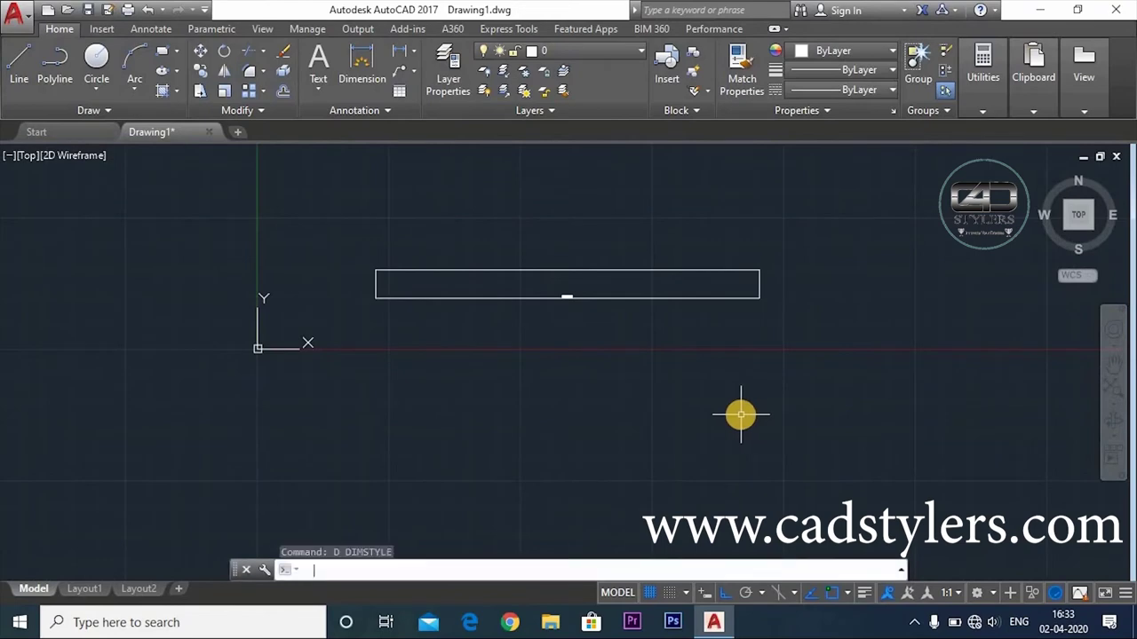
pyautogui.write('a')
pyautogui.press('Return')
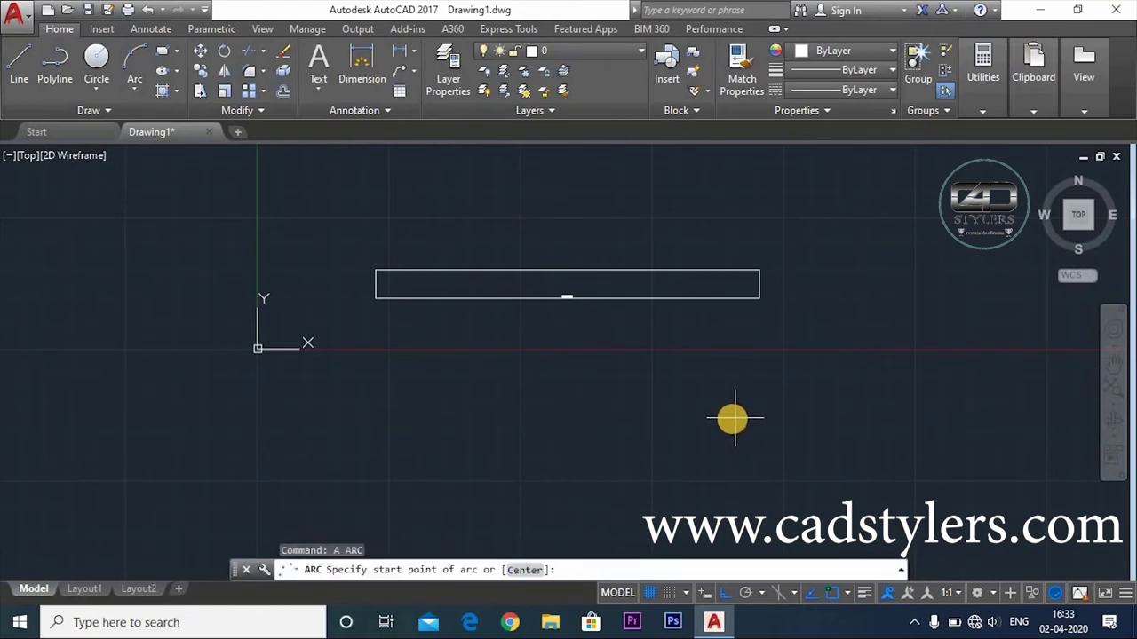
pyautogui.press('Escape')
pyautogui.middleClick(465, 325)
pyautogui.middleClick(465, 325)
# Step: Delete the extra lower line
pyautogui.click(465, 327)
pyautogui.press('Delete')
pyautogui.scroll(-2, 466, 329)
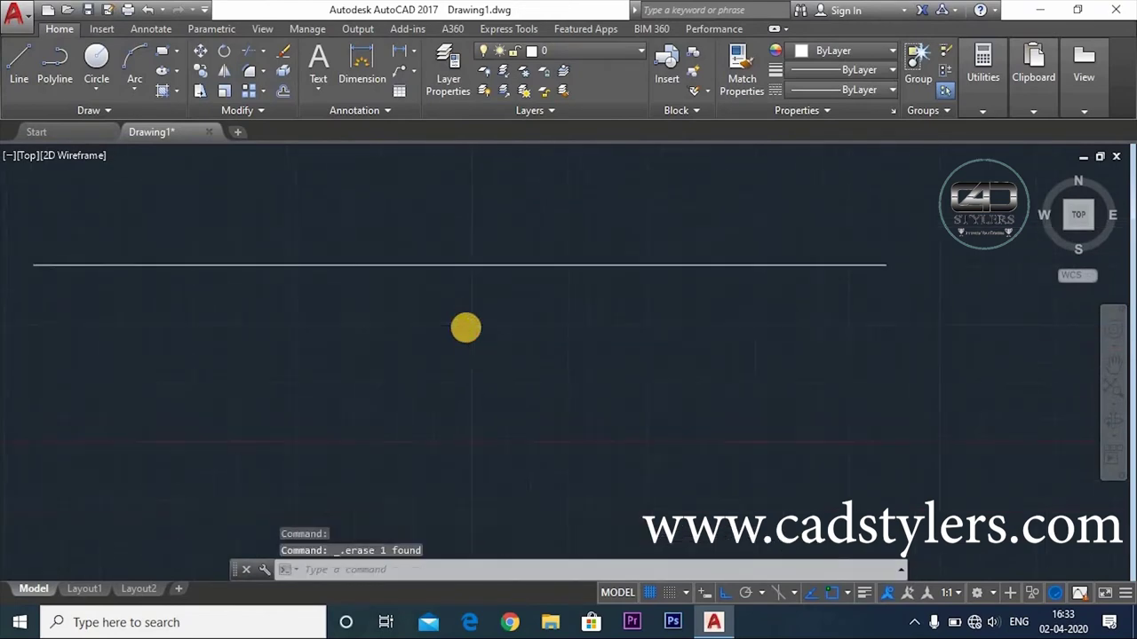
pyautogui.scroll(-2, 469, 332)
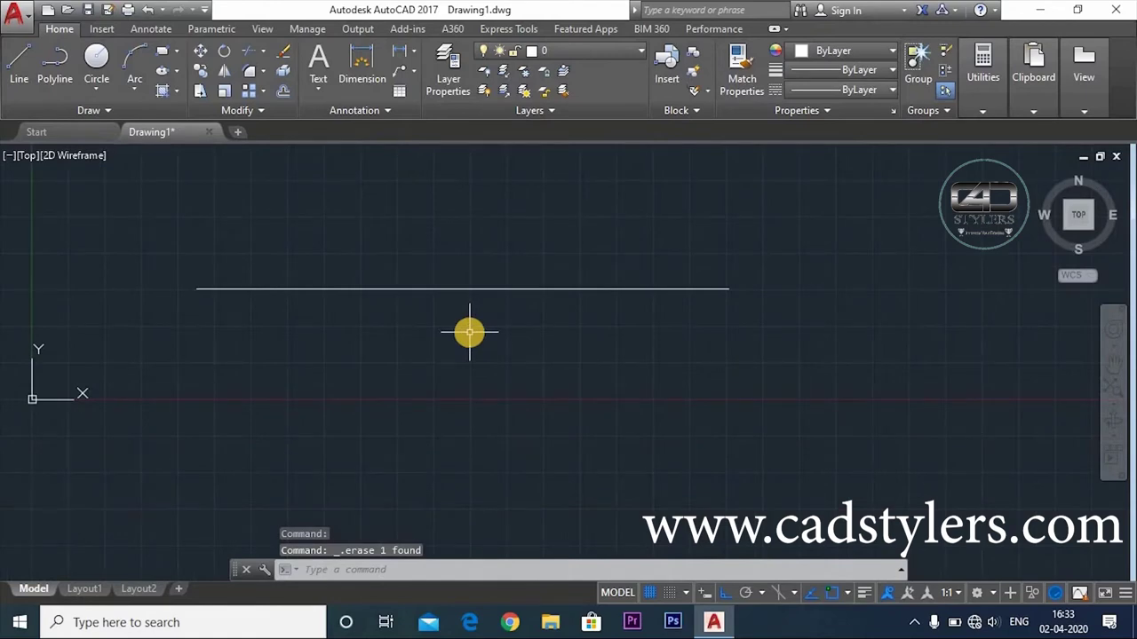
# Step: Measure the horizontal line with LEN, reading a length of 3642.8557
pyautogui.write('LEN')
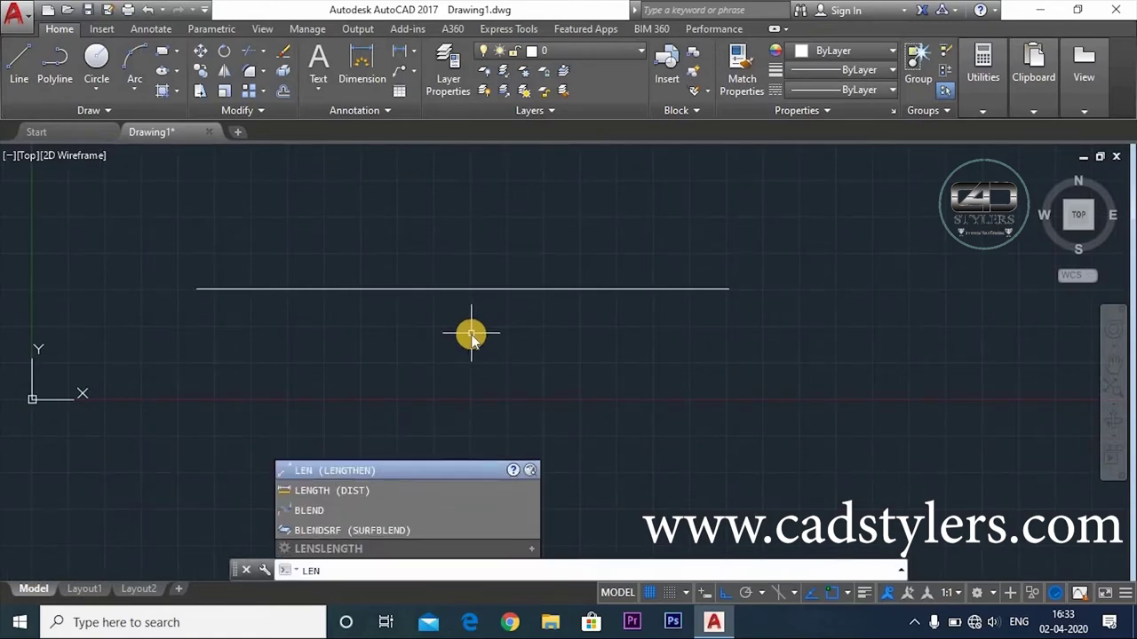
pyautogui.press('Escape')
pyautogui.write('LE')
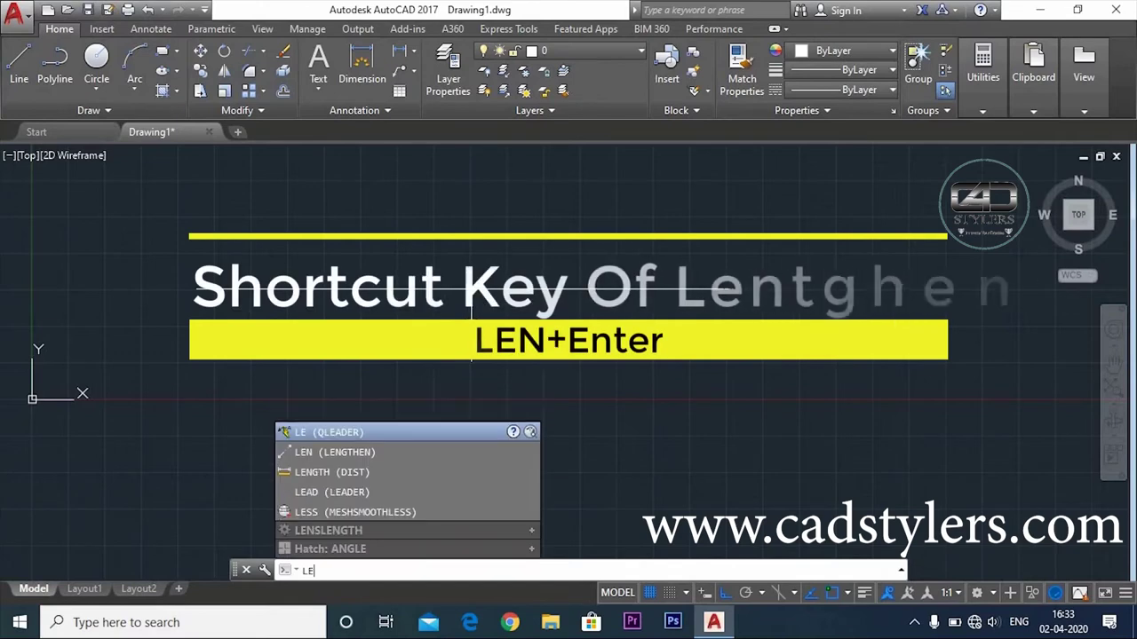
pyautogui.write('N')
pyautogui.press('Return')
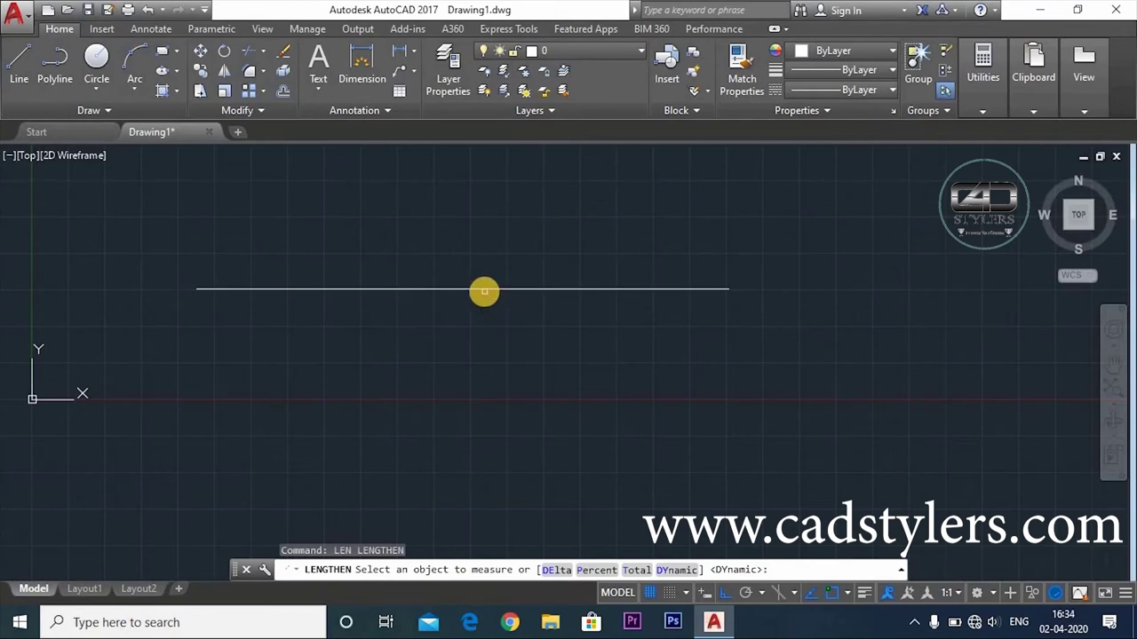
pyautogui.click(484, 289)
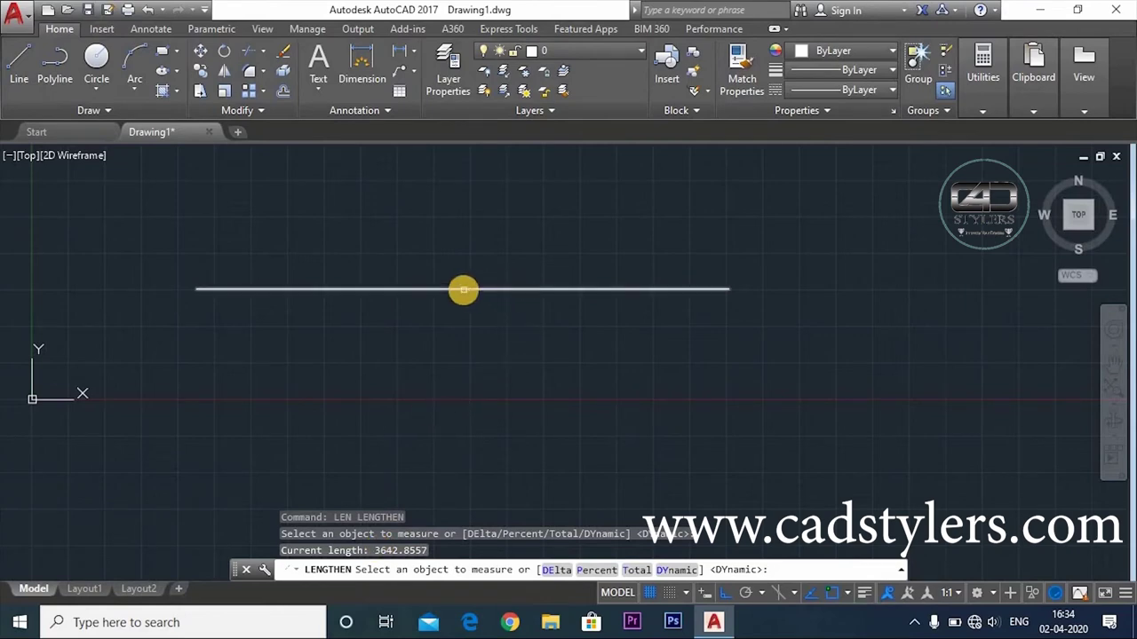
pyautogui.moveTo(489, 393); pyautogui.dragTo(434, 419, button='middle')
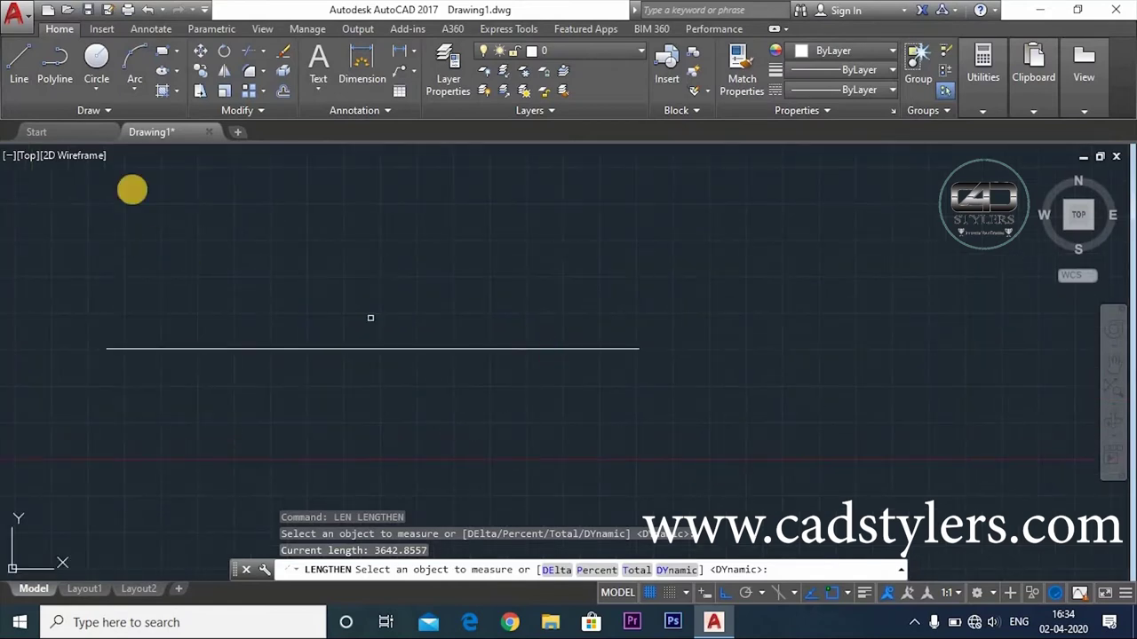
# Step: Draw a three-point arc above the line and measure it: 2055.4577 long, 91° included angle
pyautogui.click(136, 59)
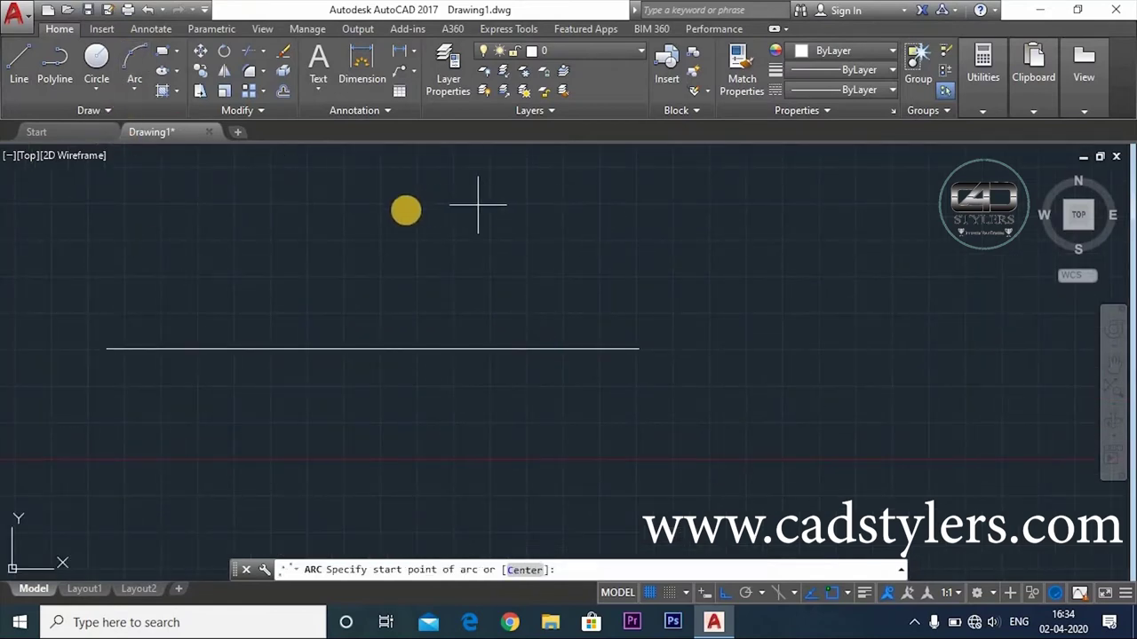
pyautogui.click(398, 213)
pyautogui.click(662, 268)
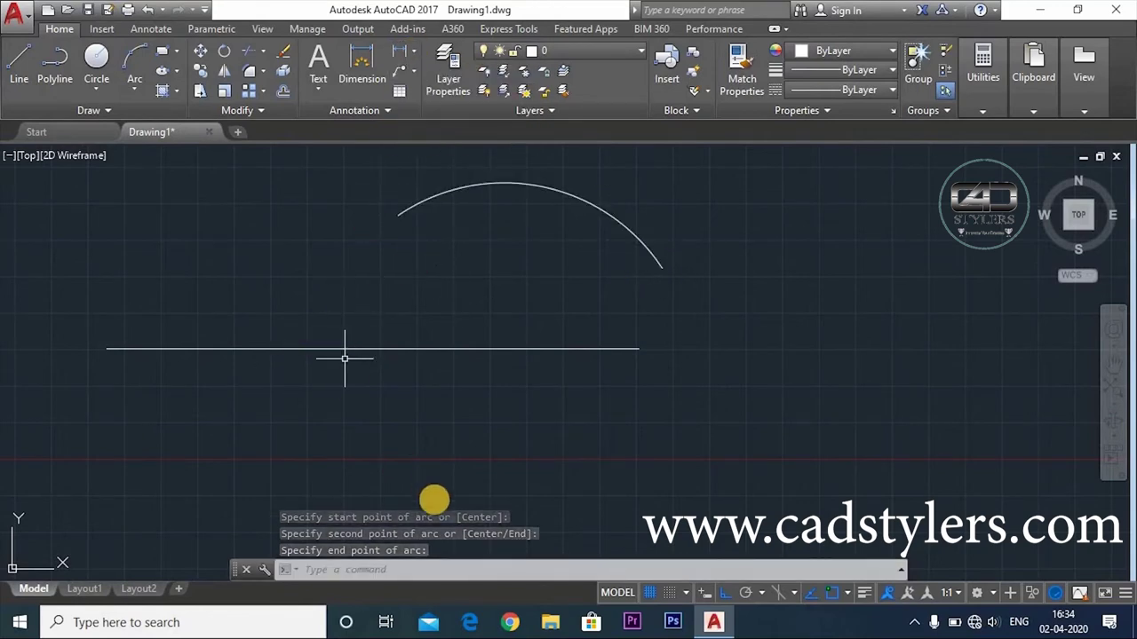
pyautogui.write('LEN')
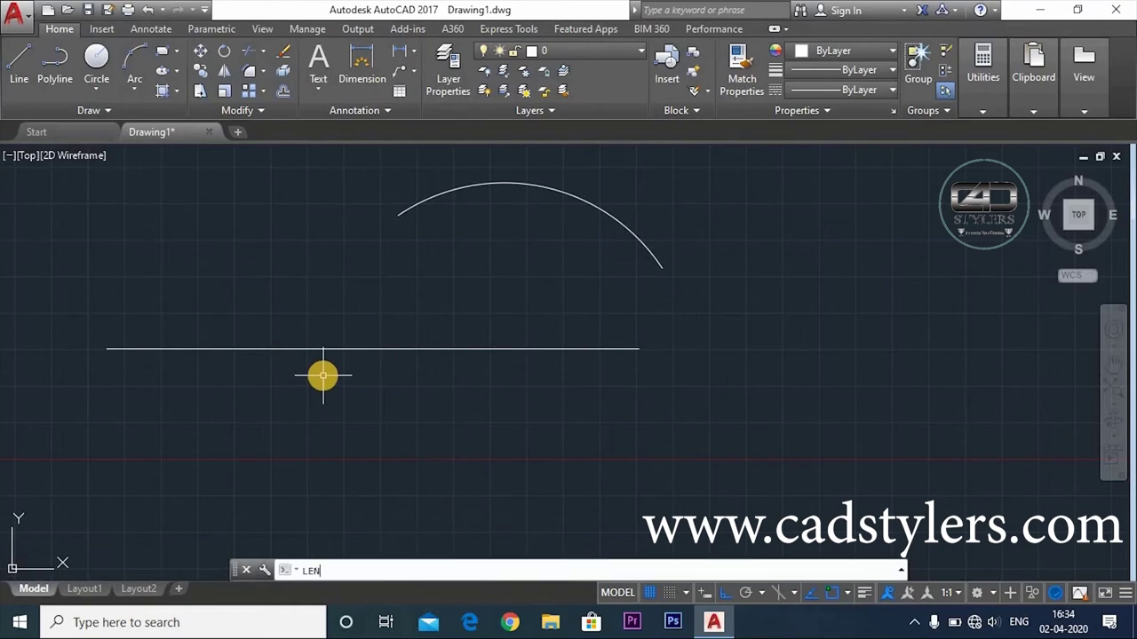
pyautogui.press('Return')
pyautogui.doubleClick(468, 200)
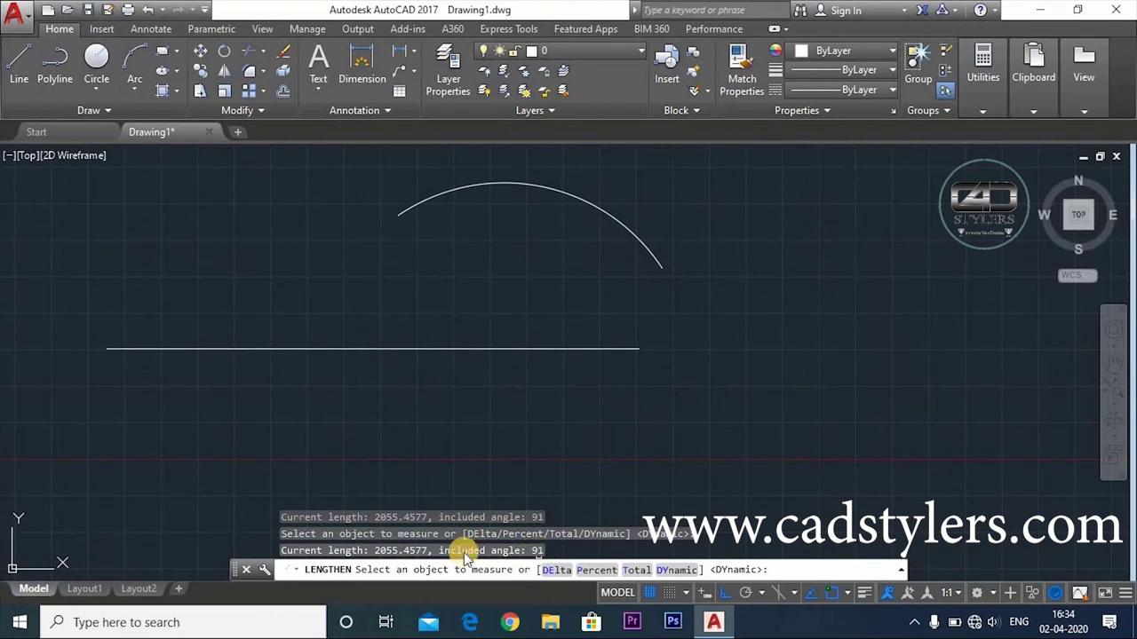
# Step: Check the arc's 91° span with an Arc Length dimension, then rerun LENGTHEN
pyautogui.click(409, 50)
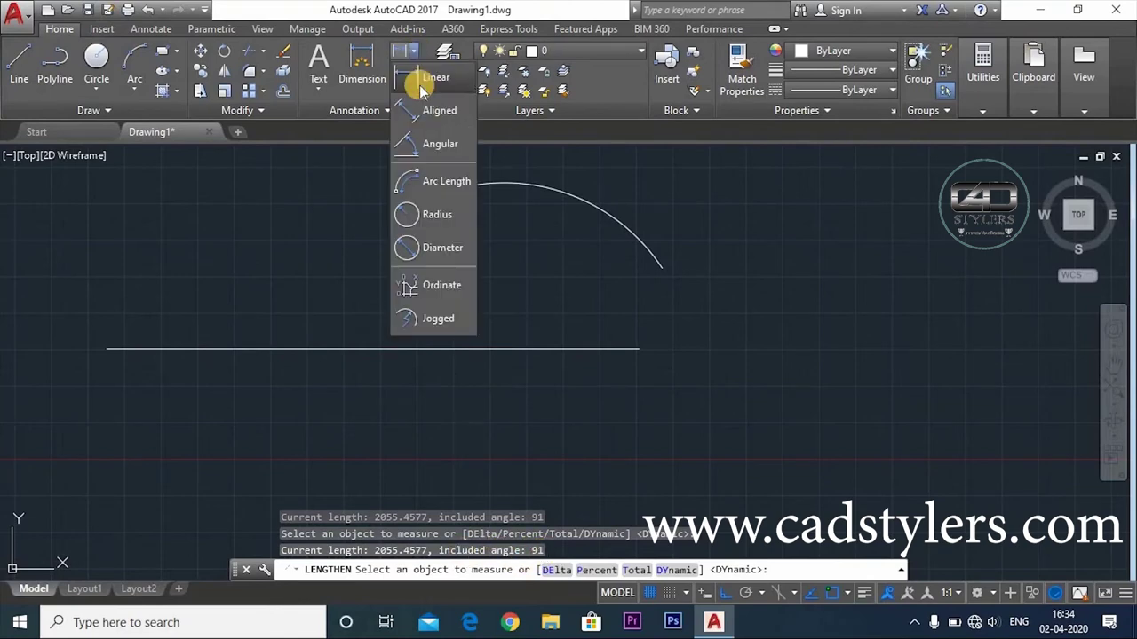
pyautogui.click(413, 182)
pyautogui.click(526, 199)
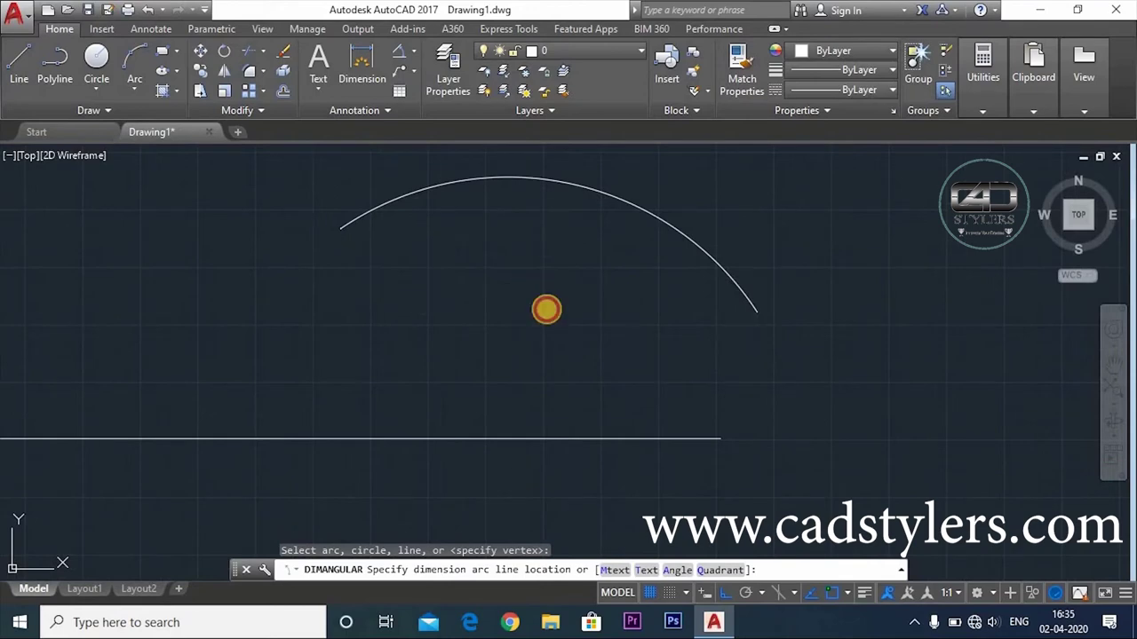
pyautogui.scroll(2, 546, 309)
pyautogui.scroll(2, 551, 308)
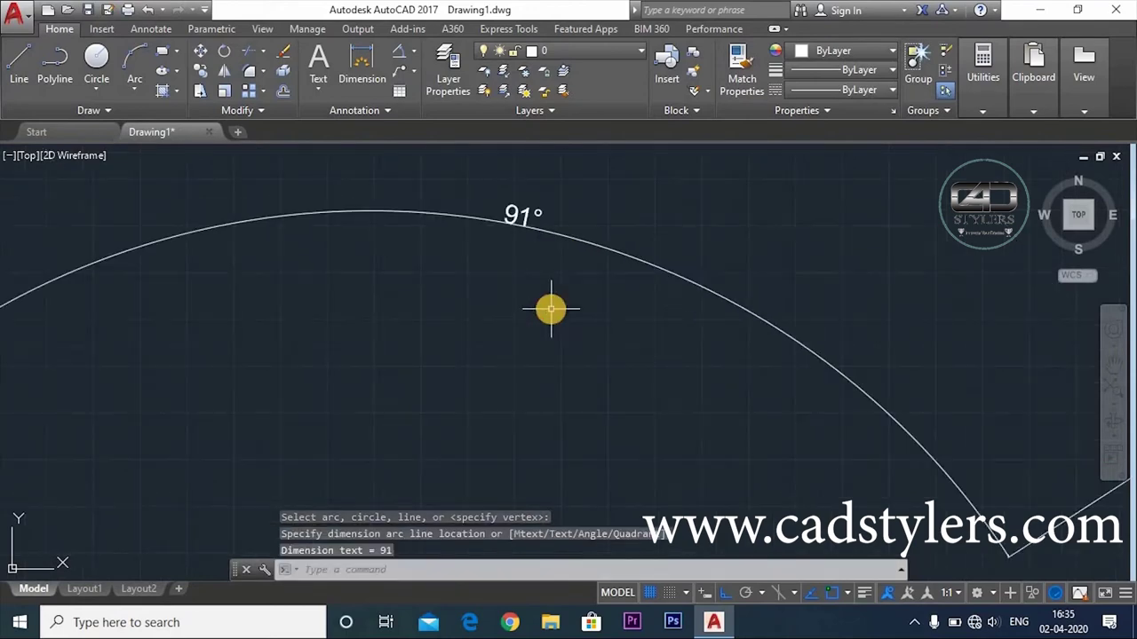
pyautogui.scroll(-3, 550, 307)
pyautogui.scroll(-2, 551, 307)
pyautogui.press('Escape')
pyautogui.write('LE')
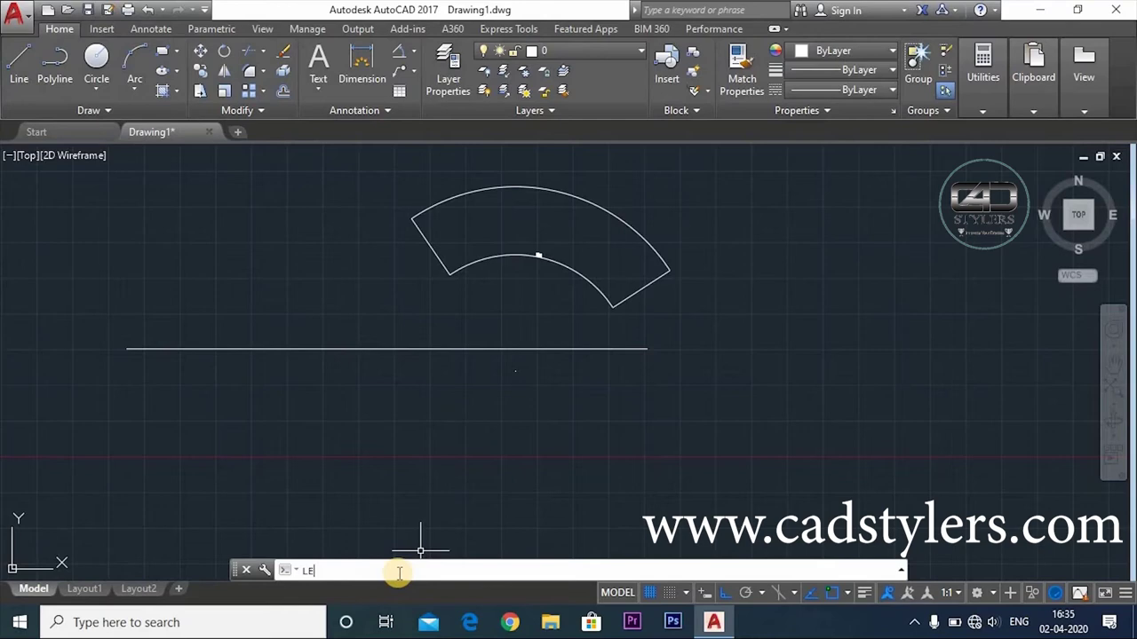
pyautogui.write('NGTHEN')
pyautogui.press('Return')
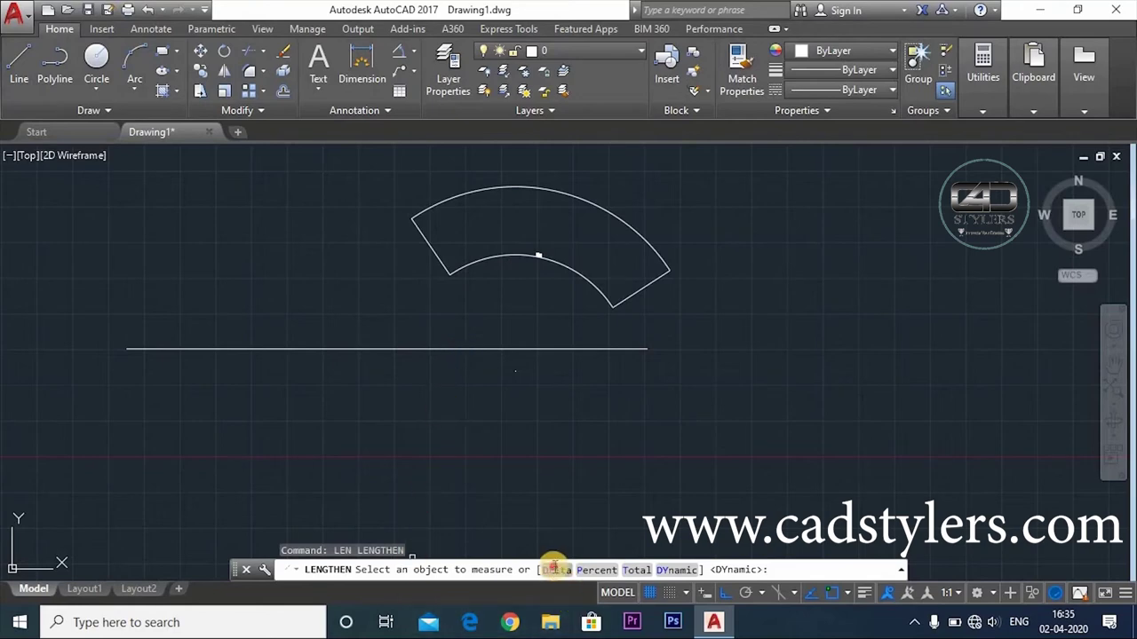
# Step: Lengthen the horizontal line with a DElta of 100, picking near its ends
pyautogui.click(554, 569)
pyautogui.write('100')
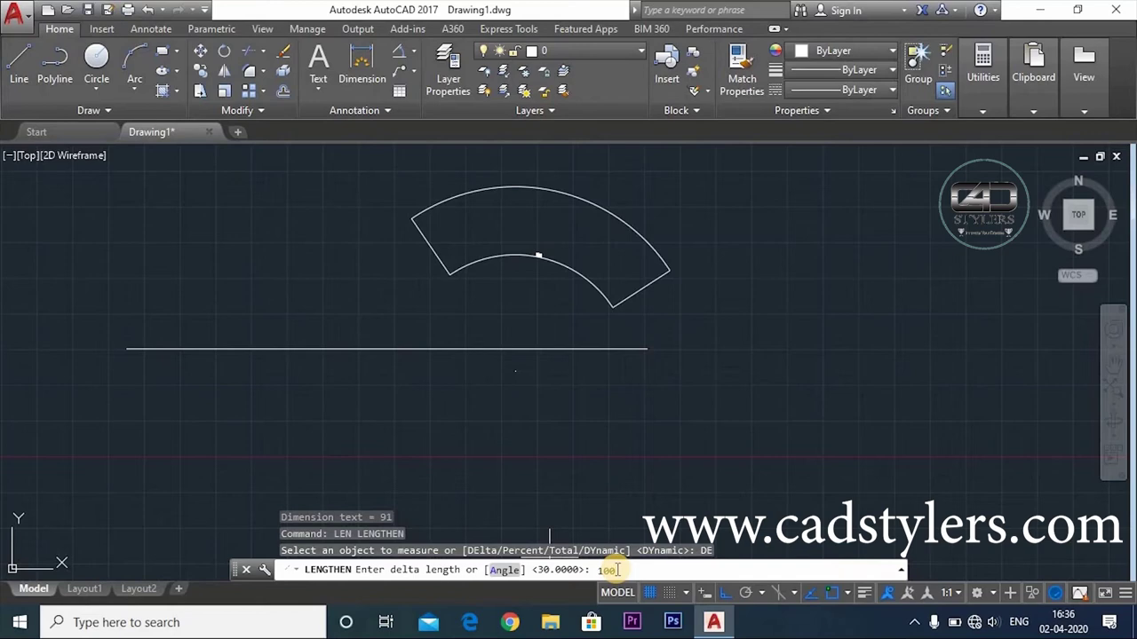
pyautogui.press('Return')
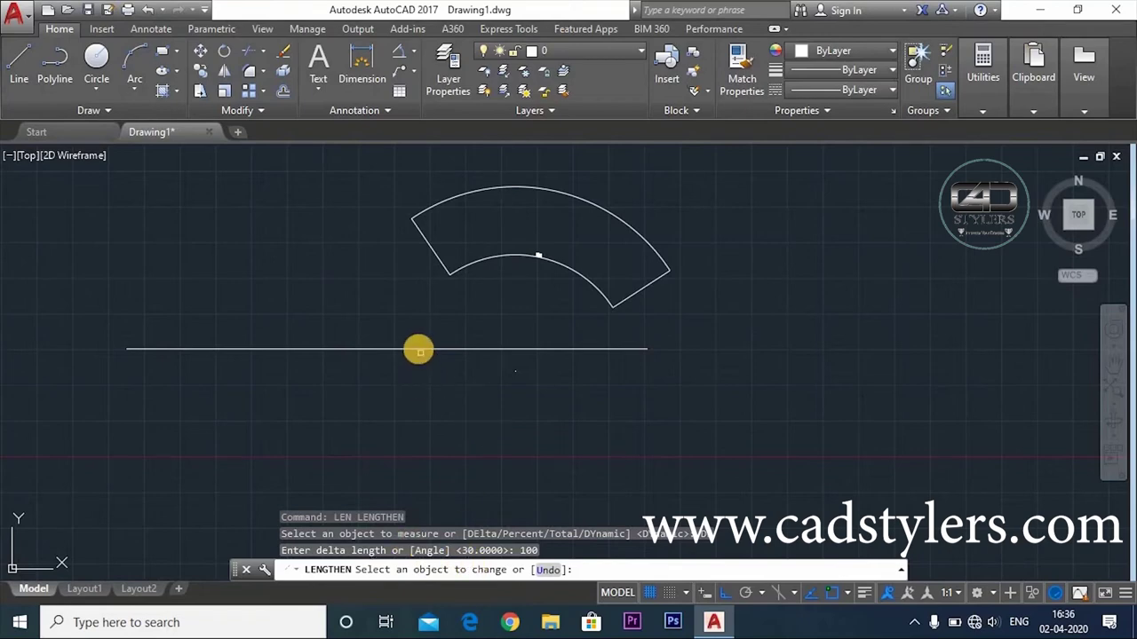
pyautogui.click(418, 349)
pyautogui.click(569, 351)
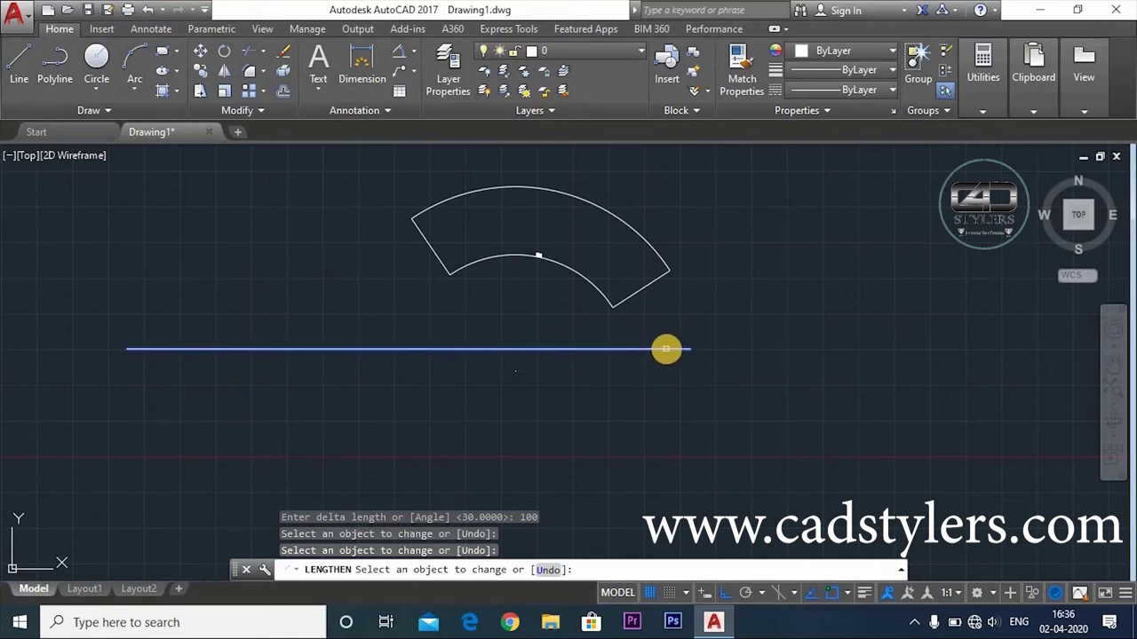
pyautogui.click(666, 349)
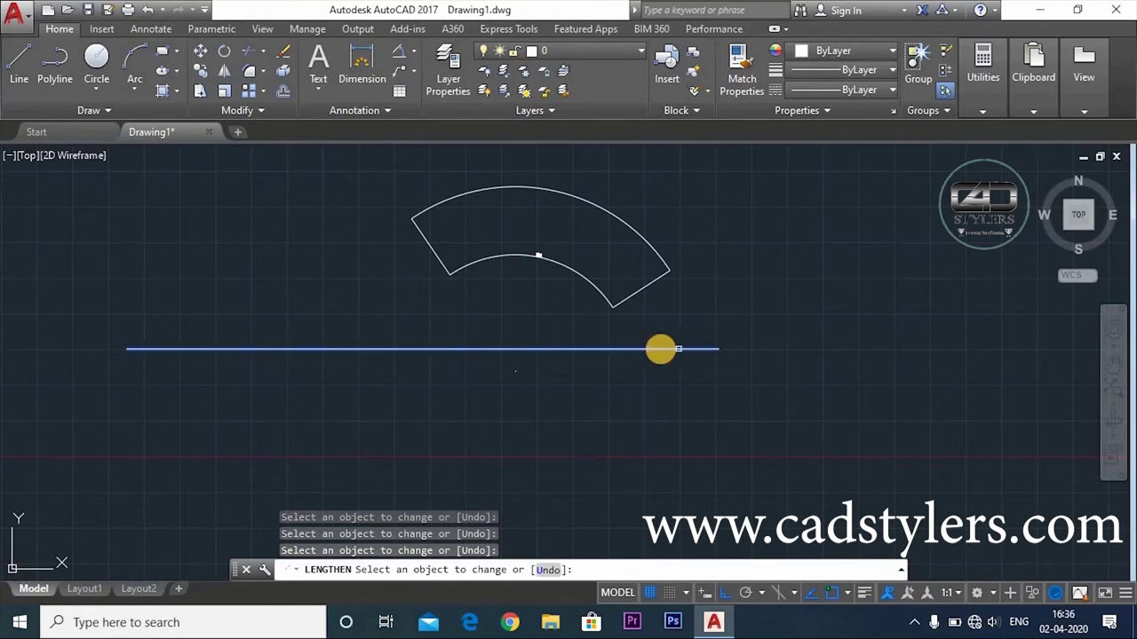
pyautogui.click(121, 349)
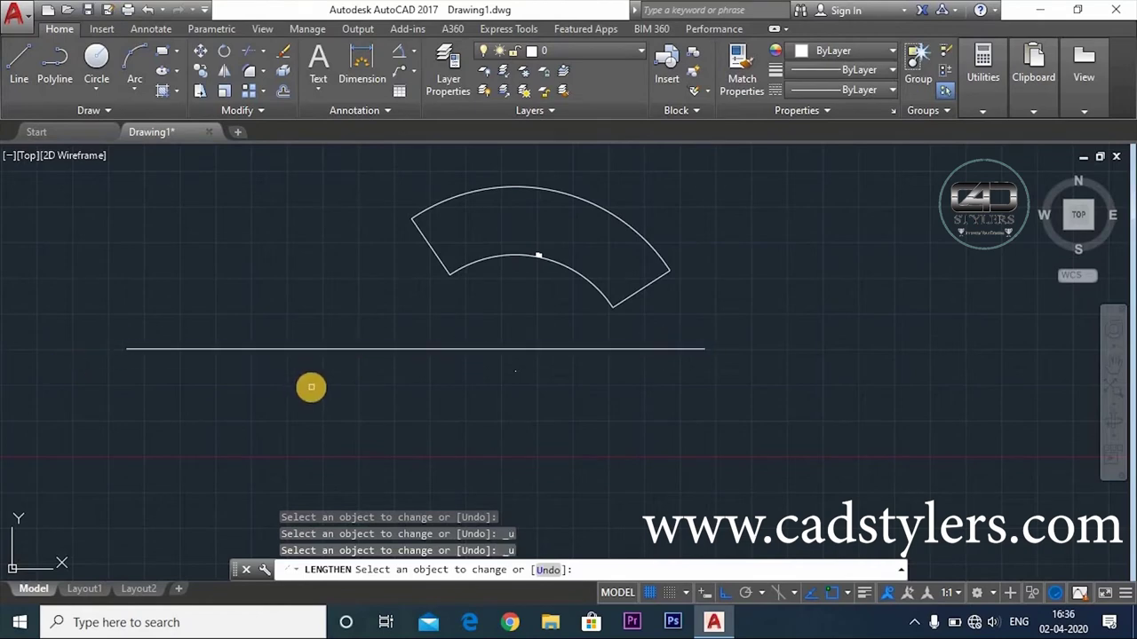
# Step: Undo the extra extensions and restart LENGTHEN
pyautogui.write('u')
pyautogui.press('Return')
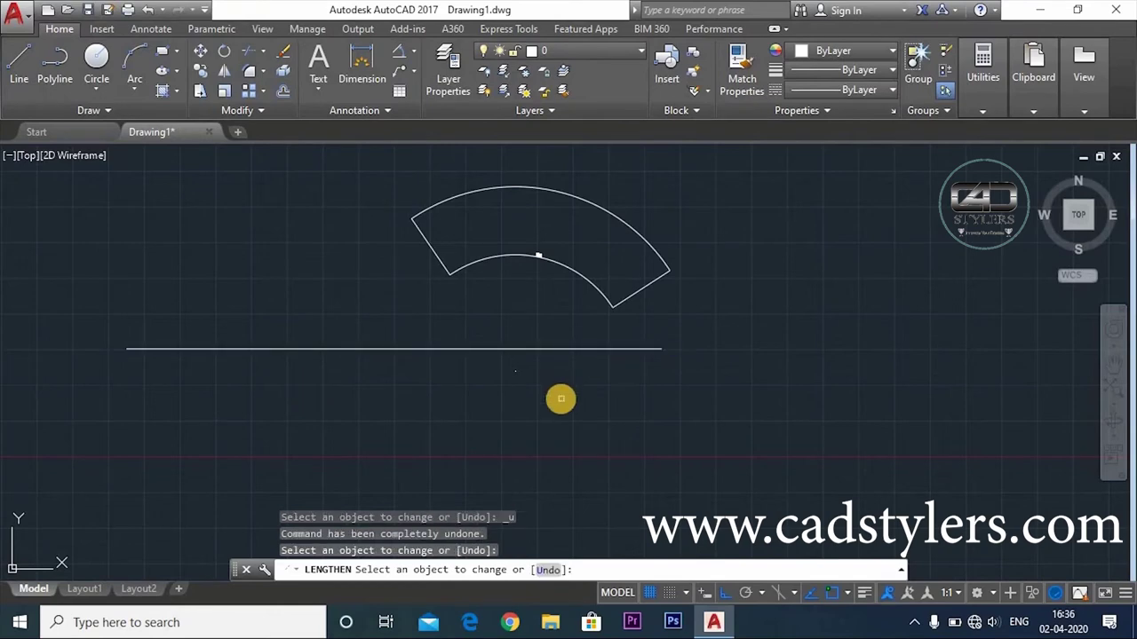
pyautogui.press('Escape')
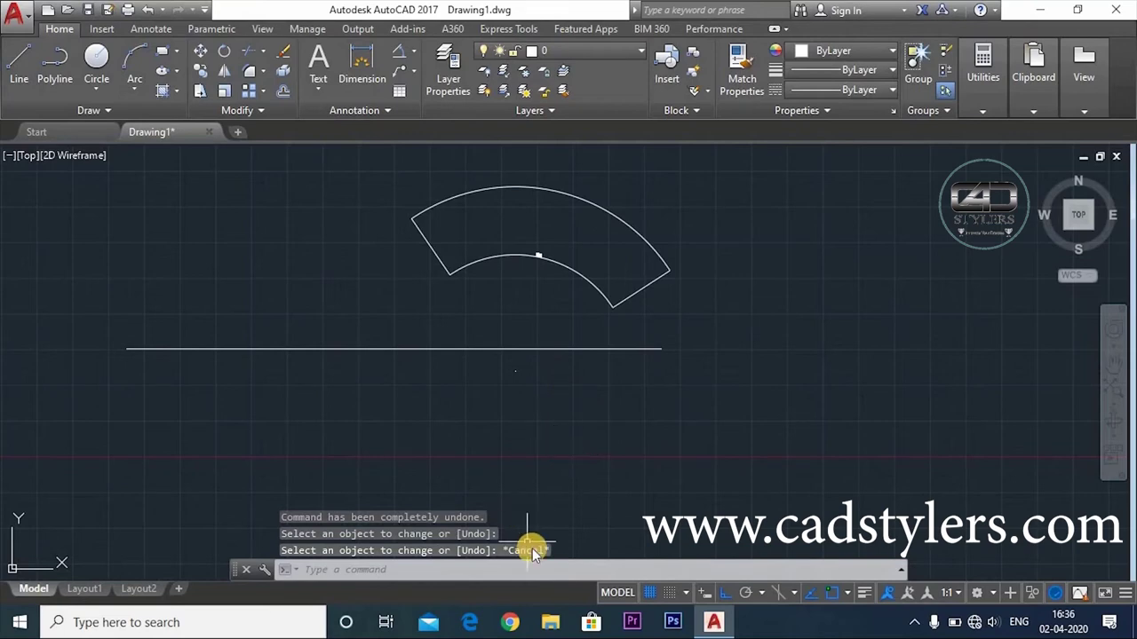
pyautogui.write('len')
pyautogui.press('Return')
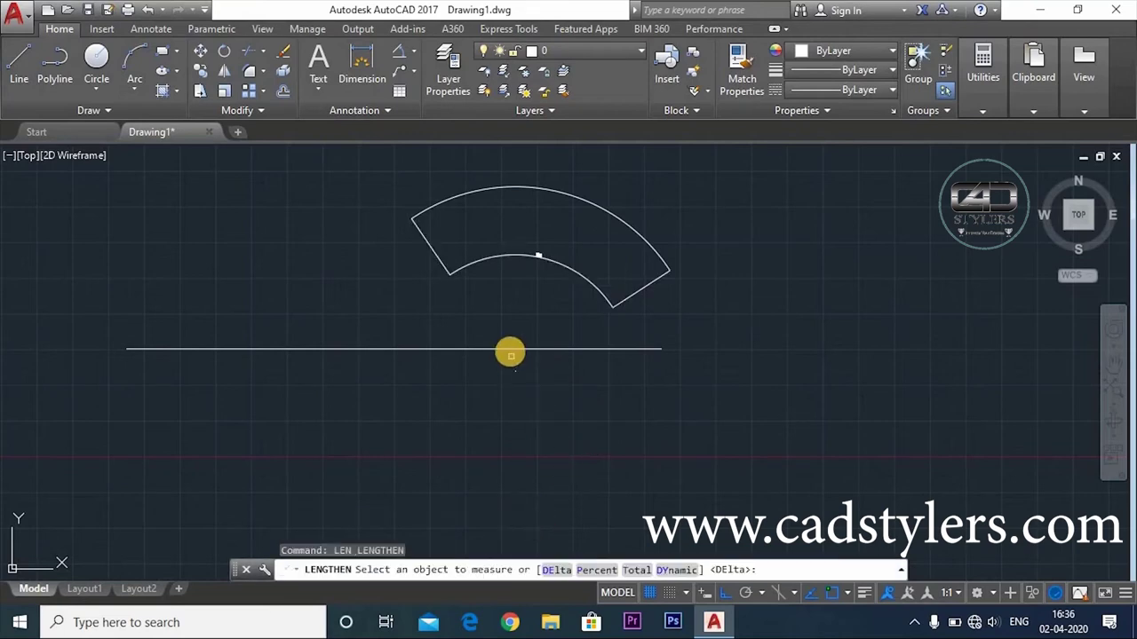
# Step: Extend the horizontal line by a 100 delta at both its right and left ends
pyautogui.click(510, 349)
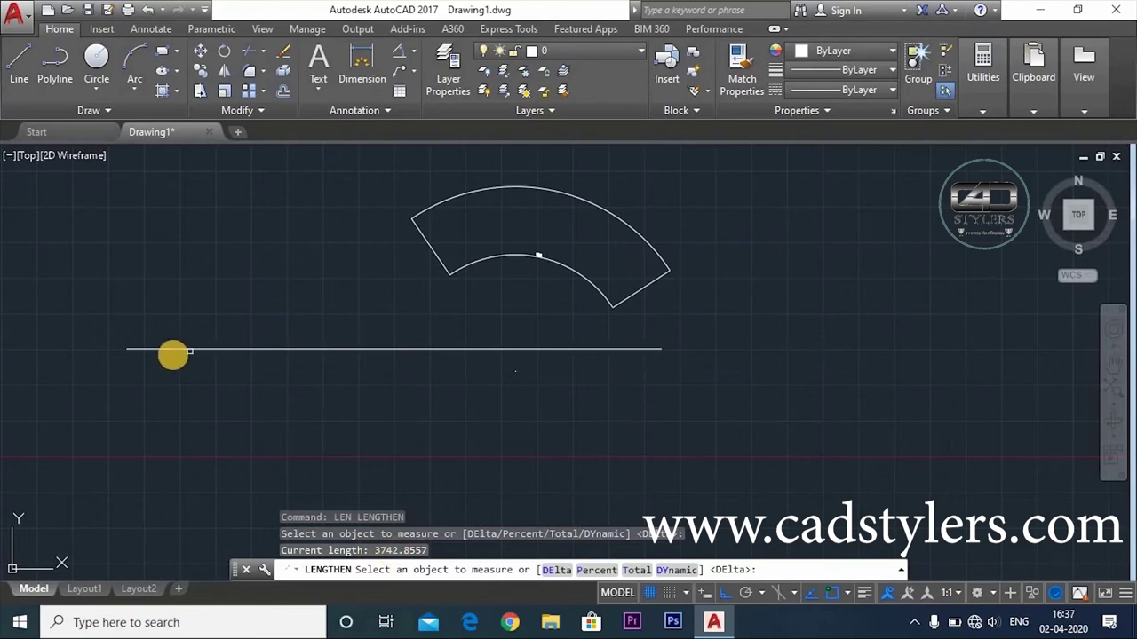
pyautogui.press('Escape')
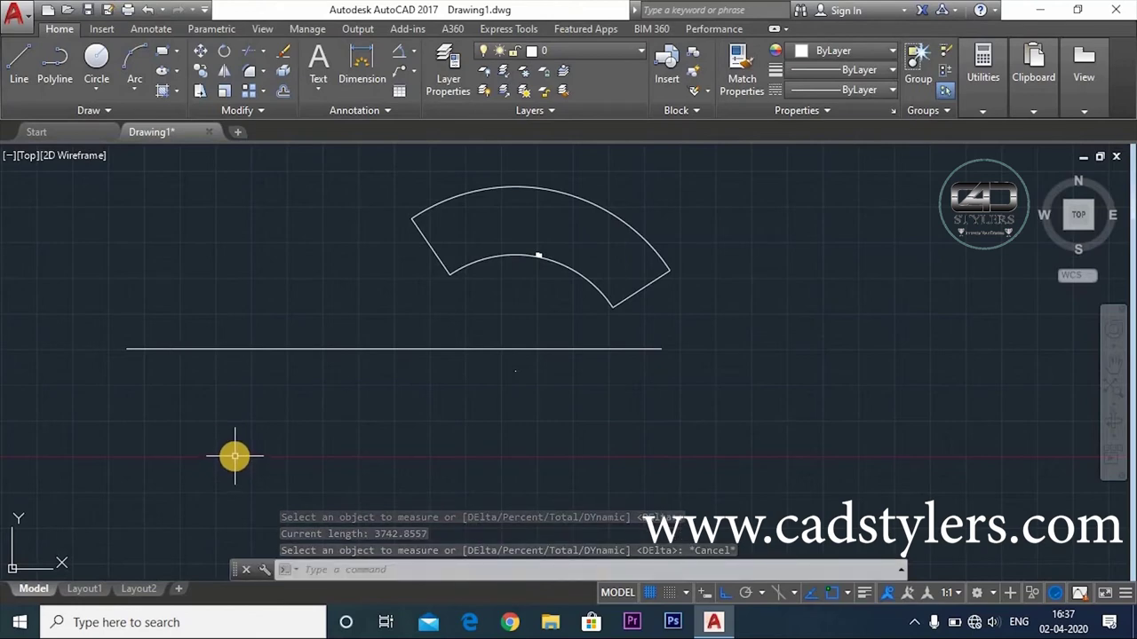
pyautogui.write('LE')
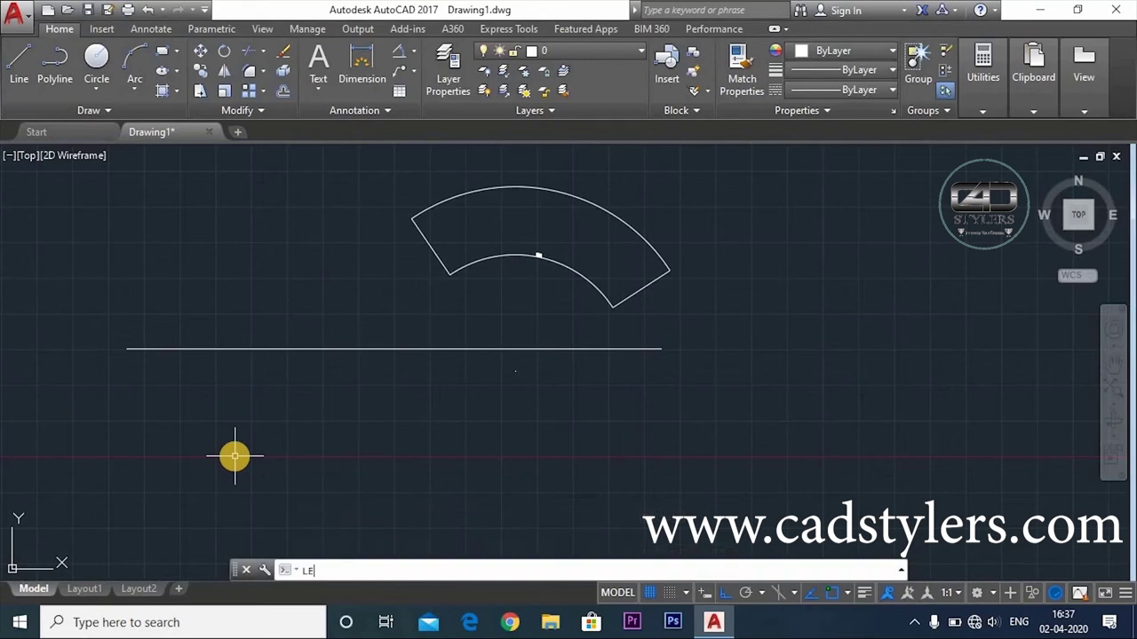
pyautogui.write('N')
pyautogui.press('Return')
pyautogui.write('DE')
pyautogui.press('Return')
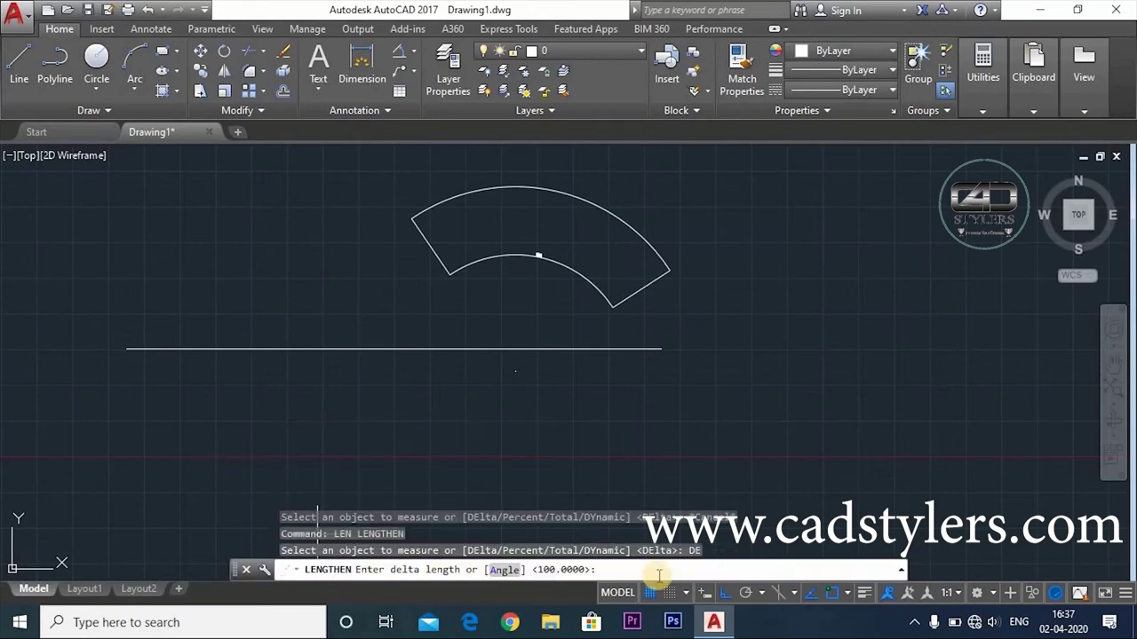
pyautogui.press('Return')
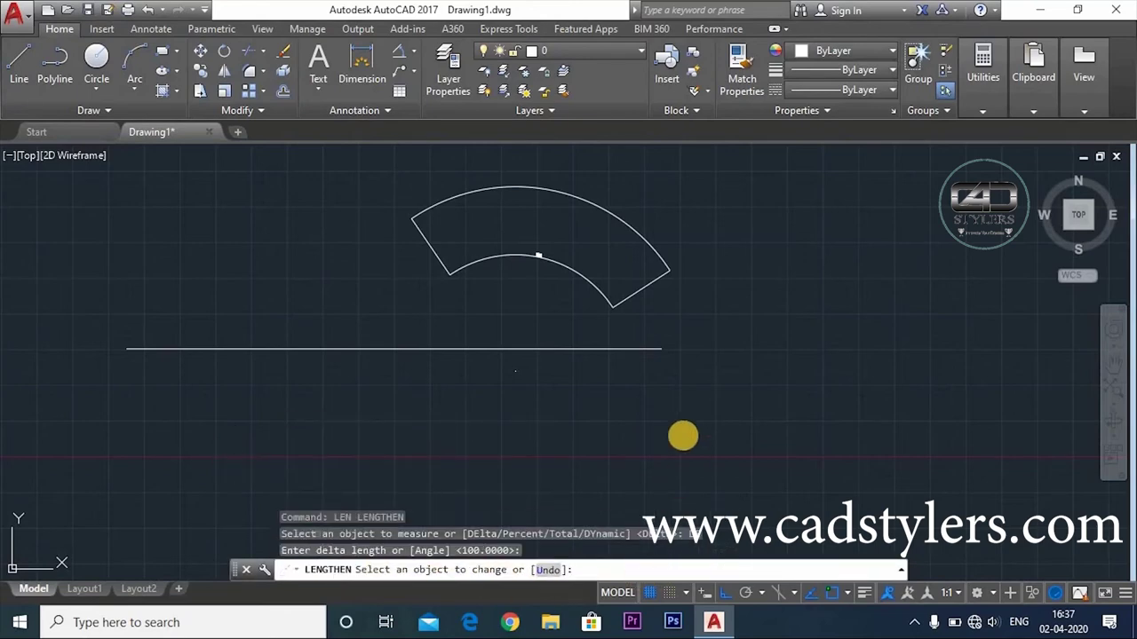
pyautogui.click(633, 349)
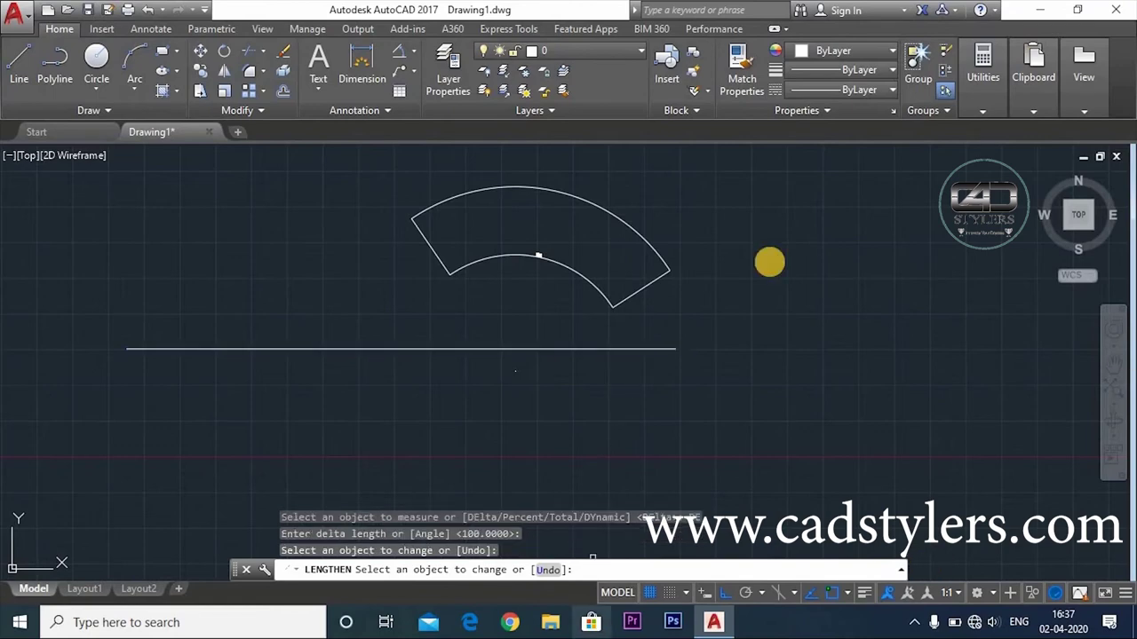
pyautogui.click(145, 348)
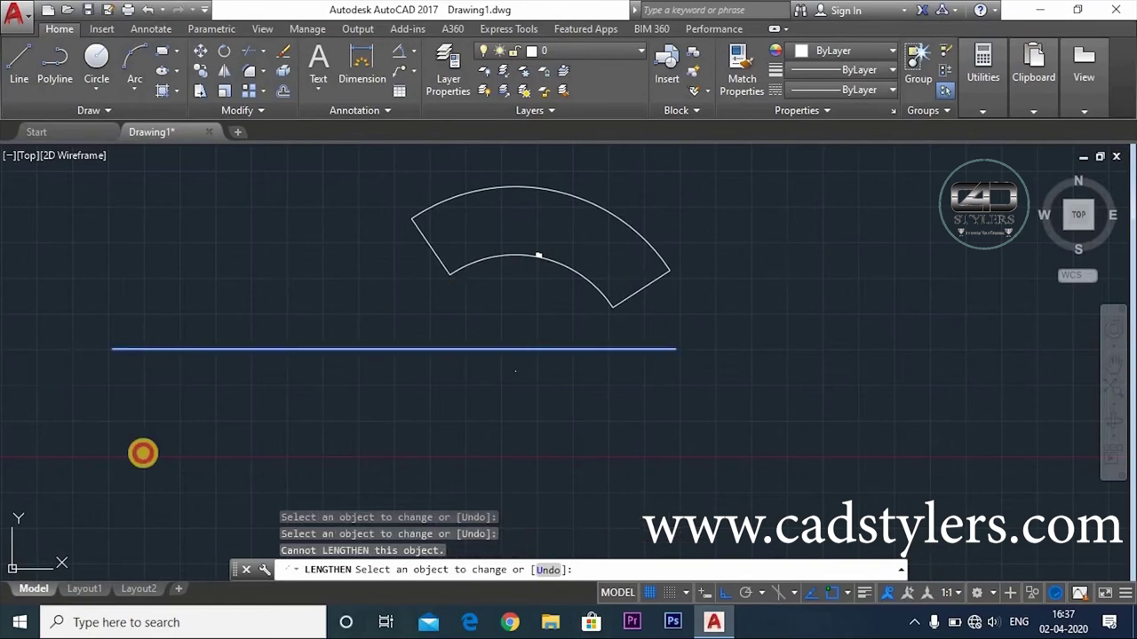
pyautogui.press('Escape')
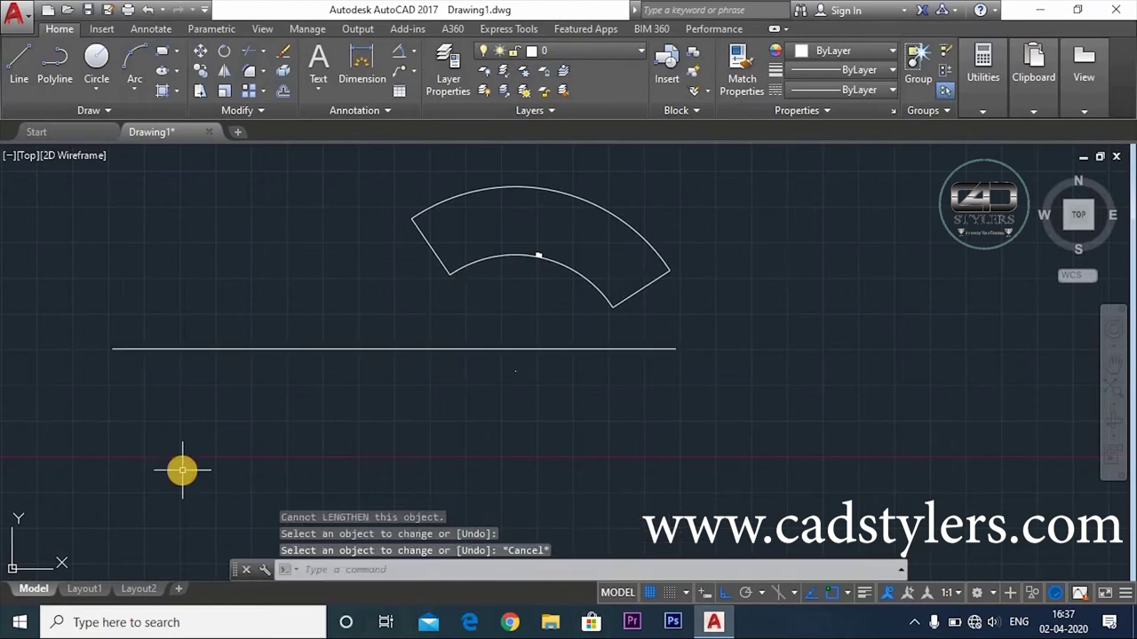
# Step: Measure the line's new length of 3942.8557
pyautogui.write('ln')
pyautogui.press('Return')
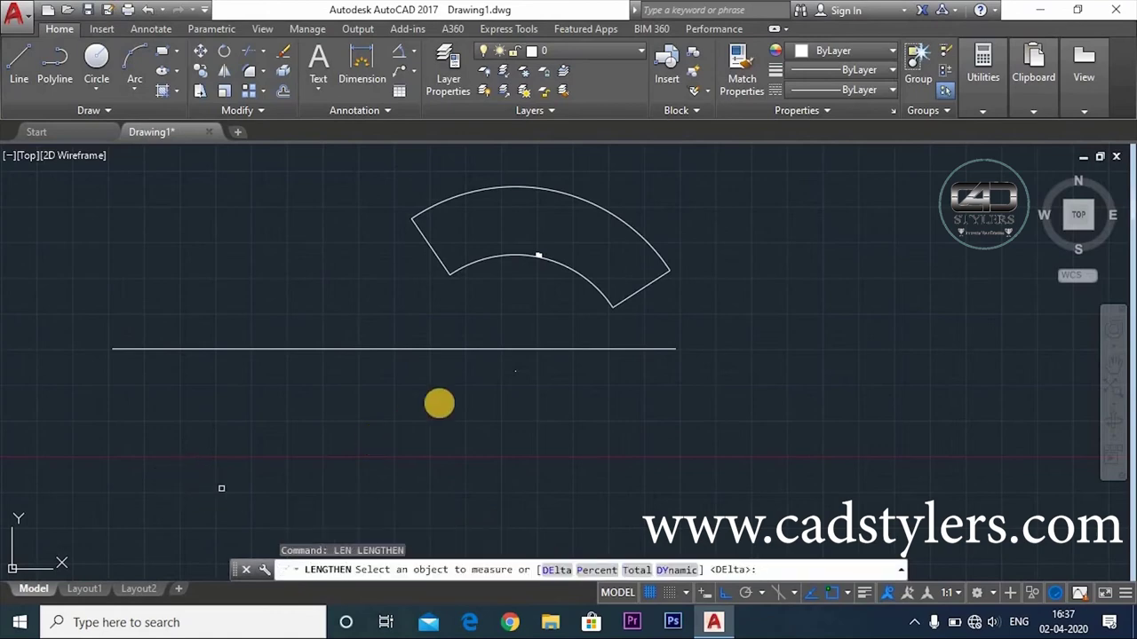
pyautogui.click(460, 348)
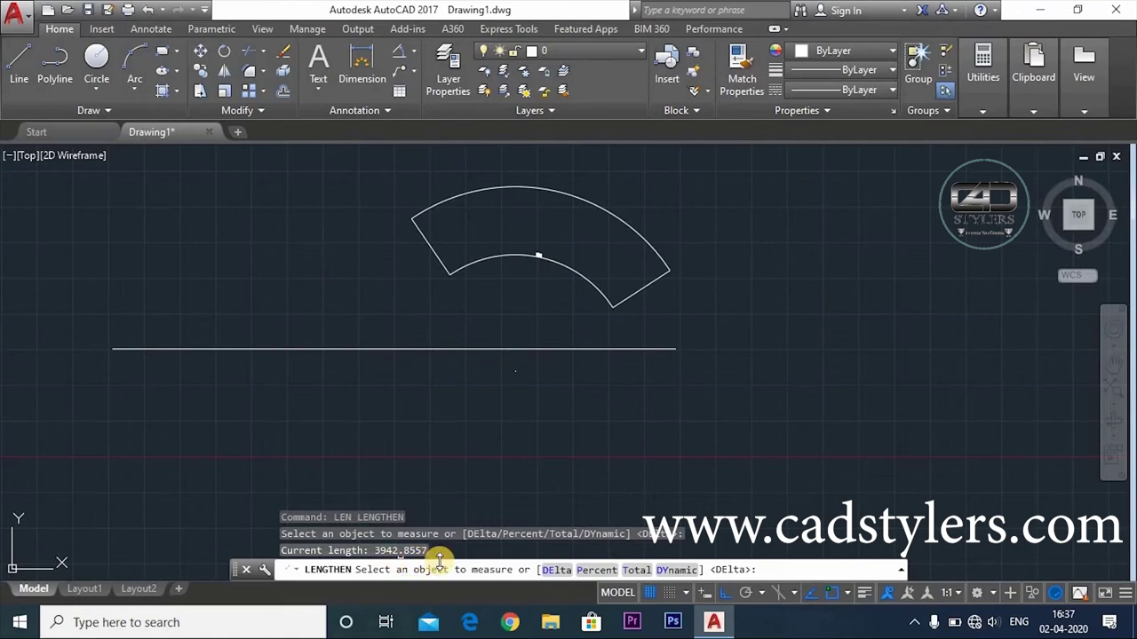
pyautogui.press('Escape')
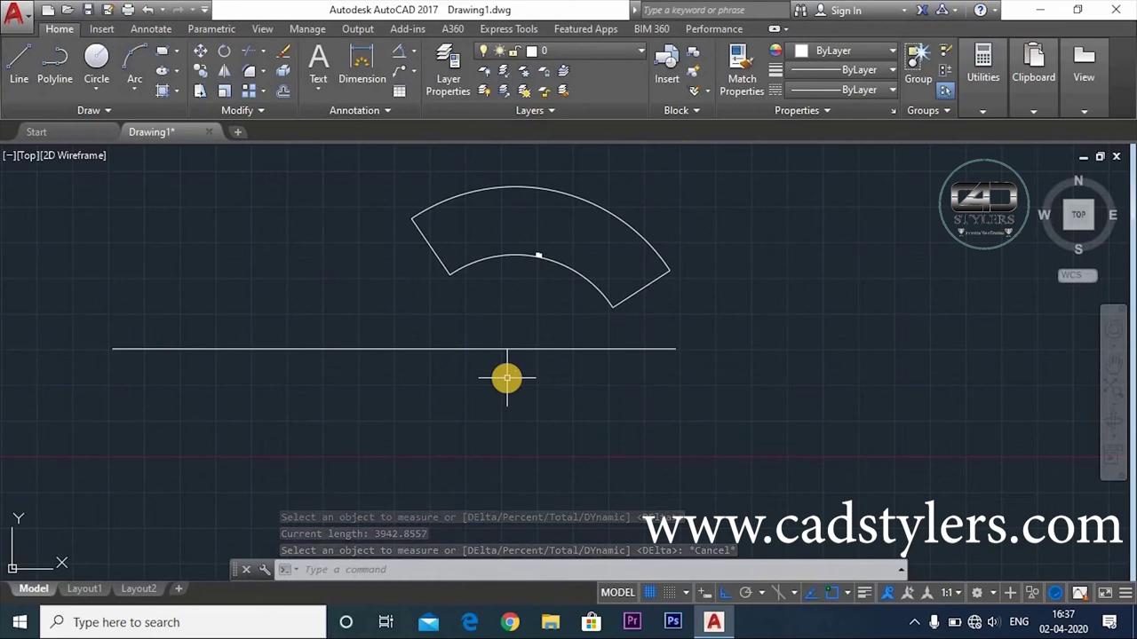
# Step: Extend the outer arc by a 10° DElta Angle at its right end
pyautogui.write('LEN')
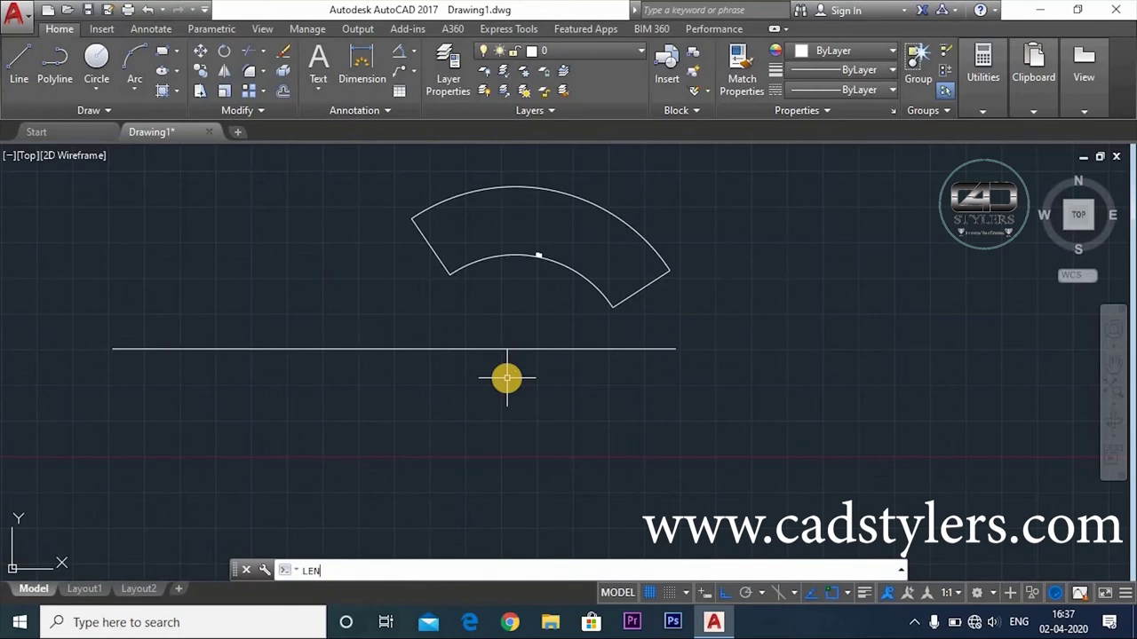
pyautogui.press('Return')
pyautogui.click(543, 569)
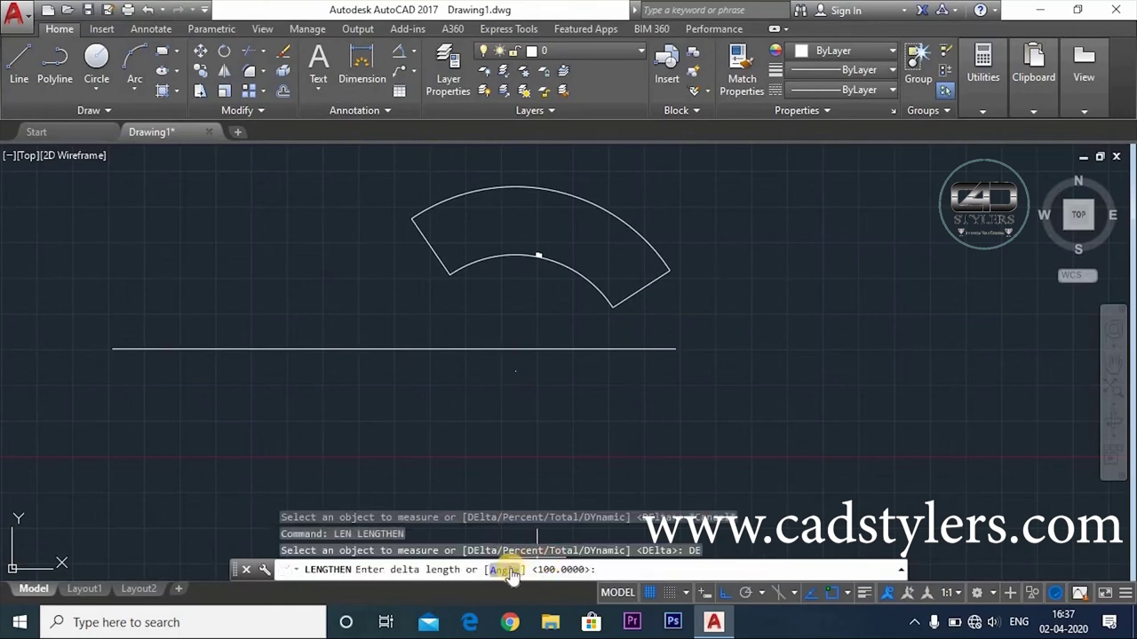
pyautogui.click(504, 571)
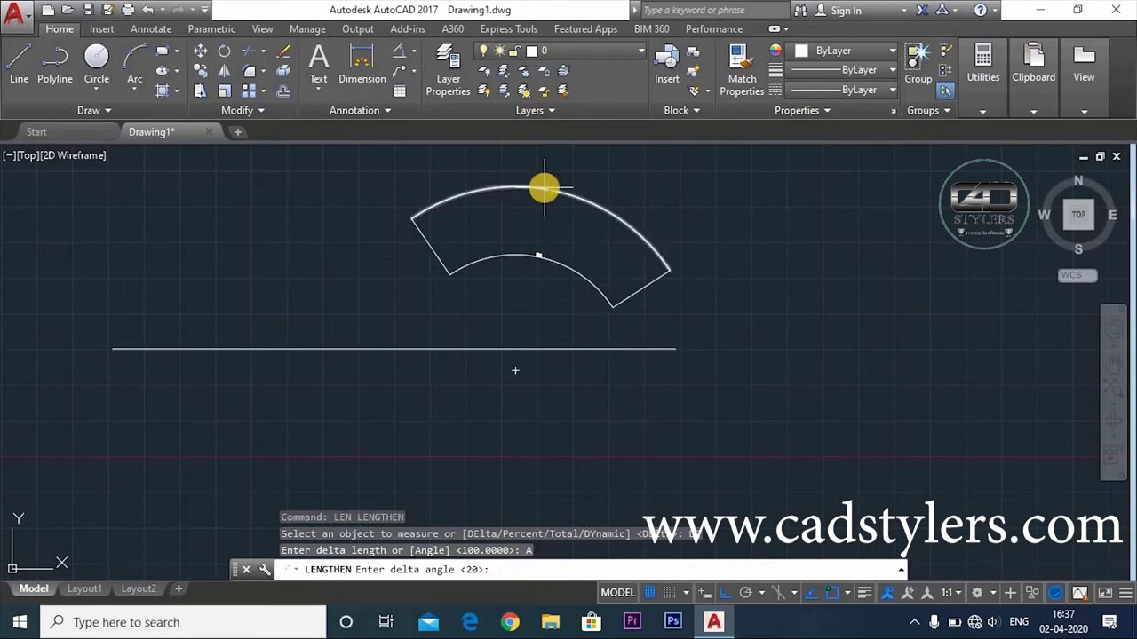
pyautogui.scroll(2, 521, 264)
pyautogui.scroll(4, 520, 267)
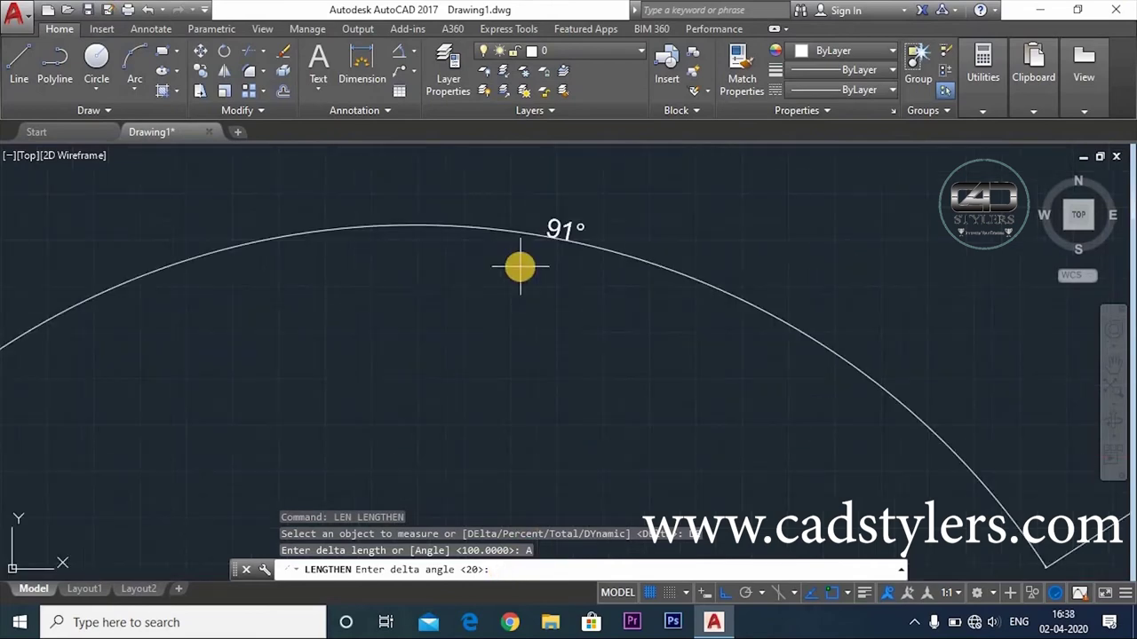
pyautogui.scroll(-5, 520, 266)
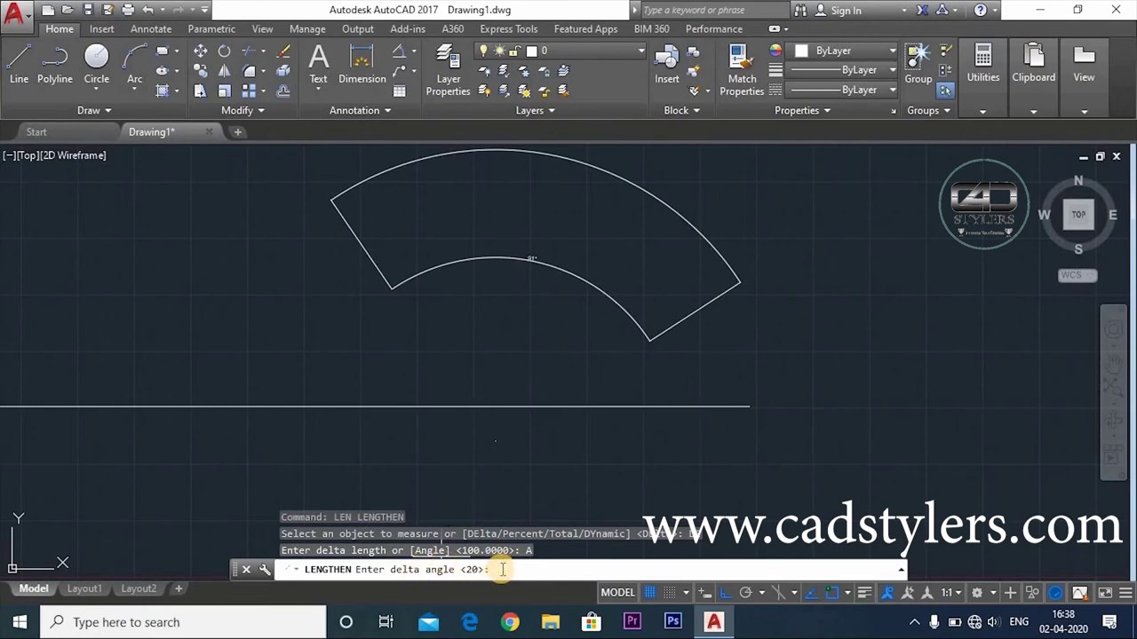
pyautogui.write('10')
pyautogui.press('Return')
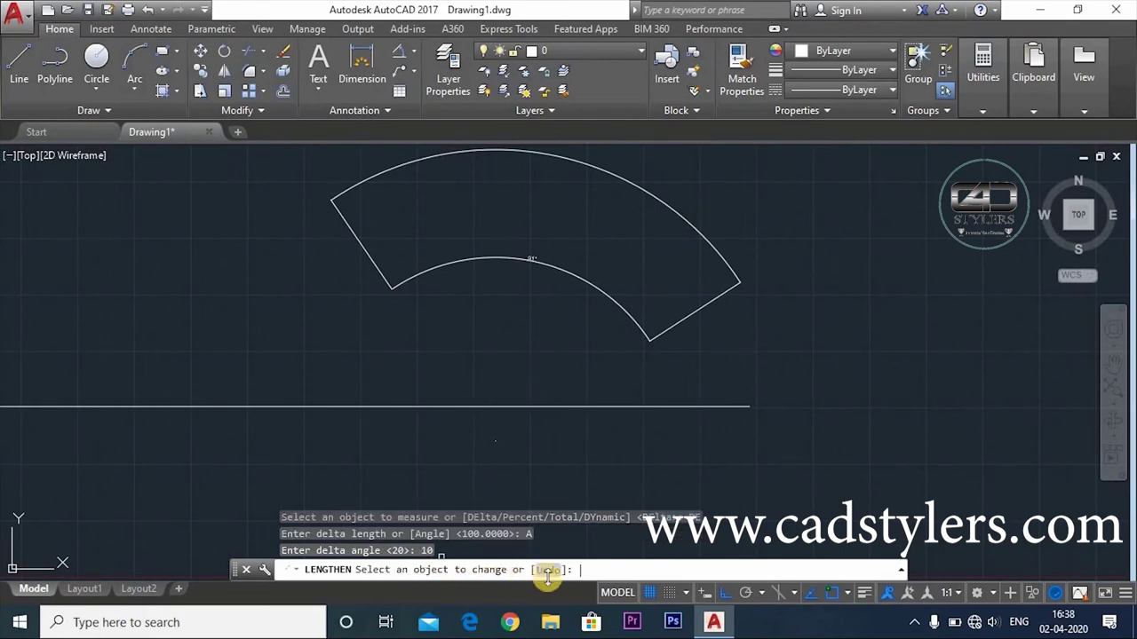
pyautogui.click(723, 261)
pyautogui.click(722, 262)
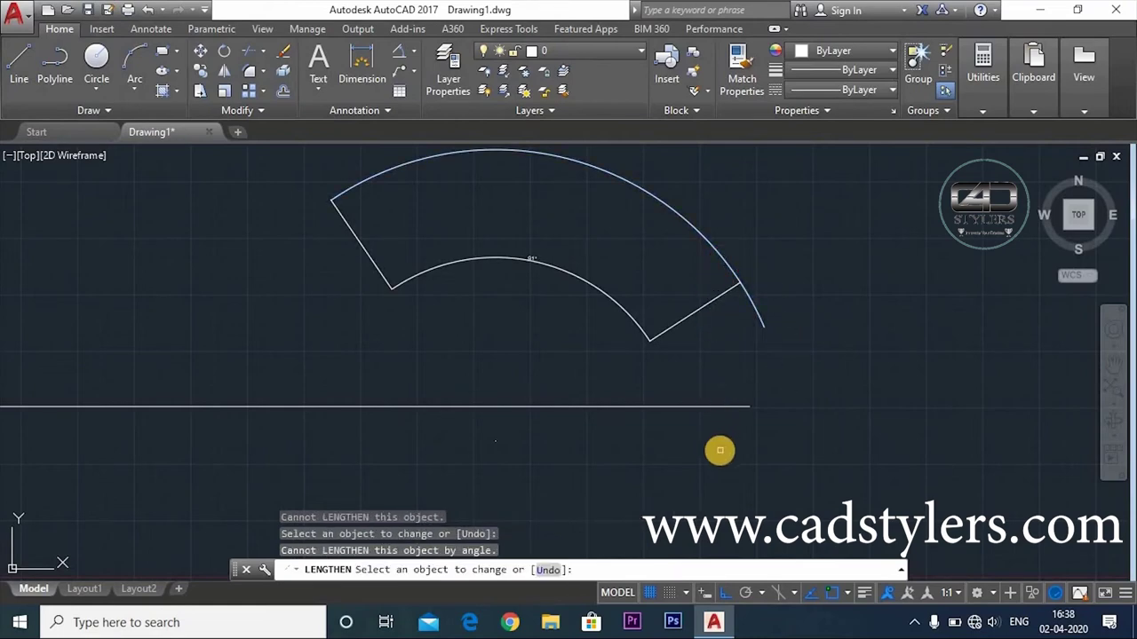
pyautogui.press('Return')
pyautogui.scroll(2, 555, 269)
pyautogui.scroll(2, 574, 259)
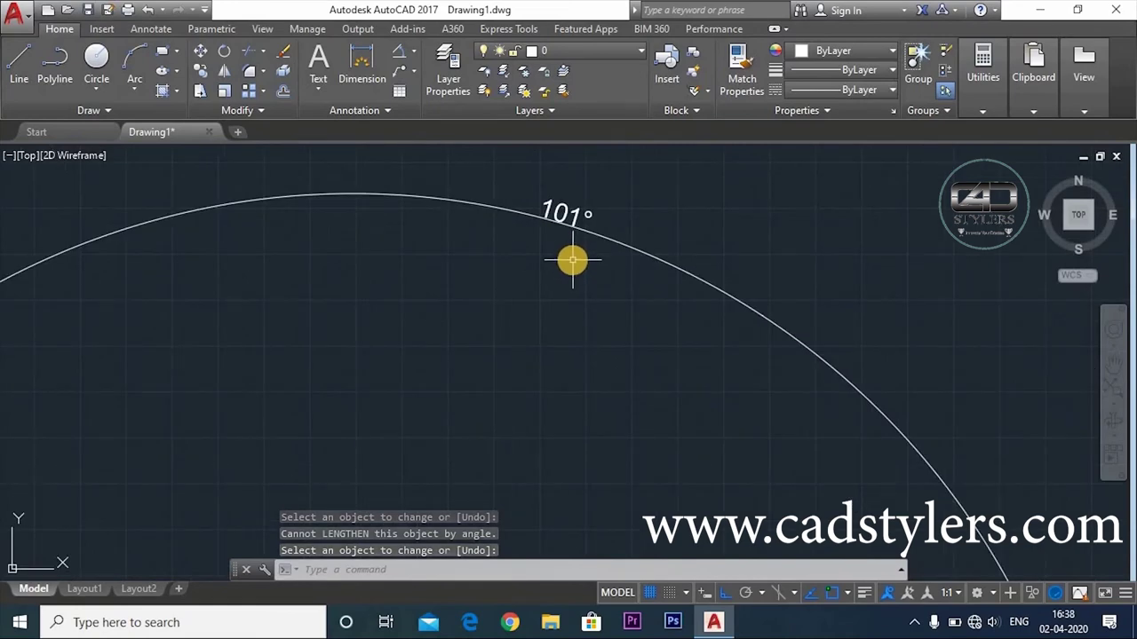
pyautogui.scroll(-3, 572, 260)
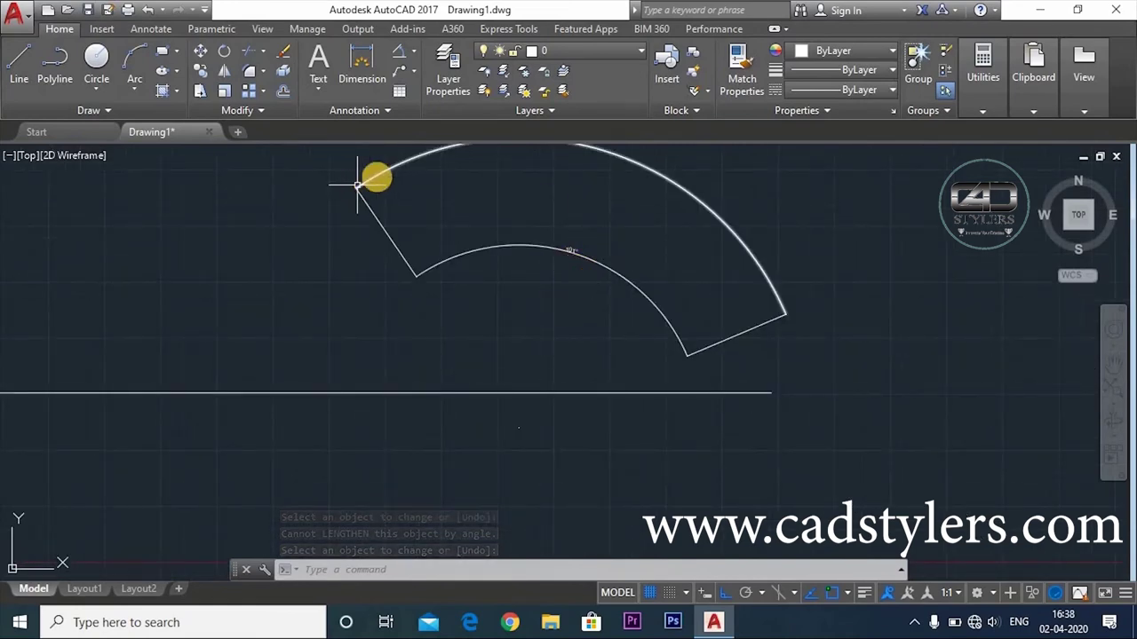
# Step: Extend the outer arc by another 10° delta angle at its left end, reaching 111°
pyautogui.write('L')
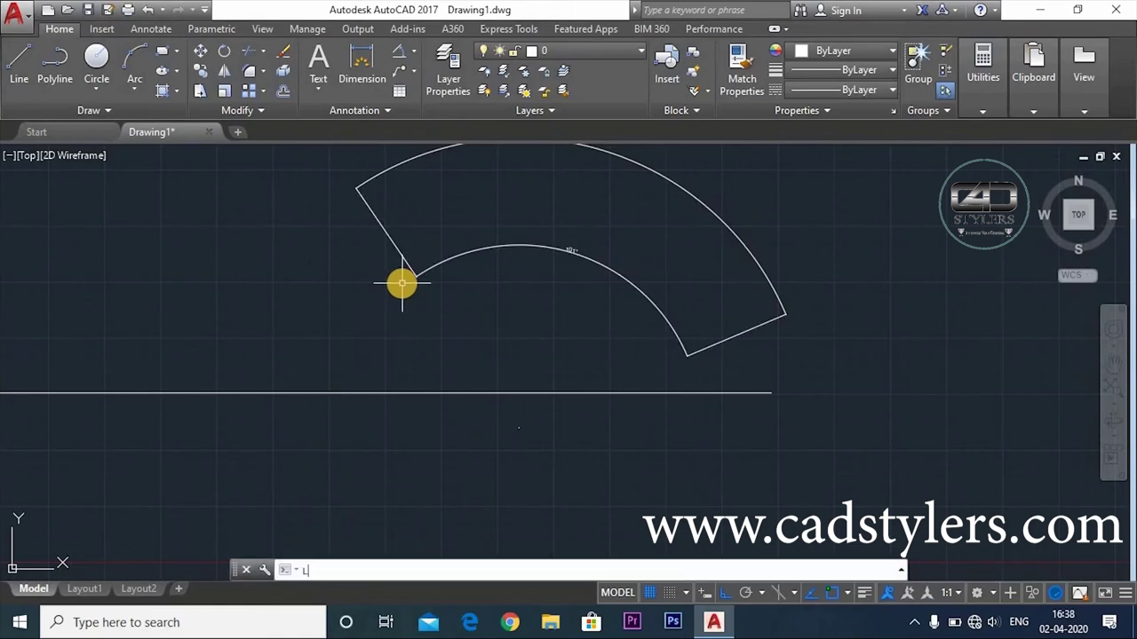
pyautogui.write('EN')
pyautogui.press('Return')
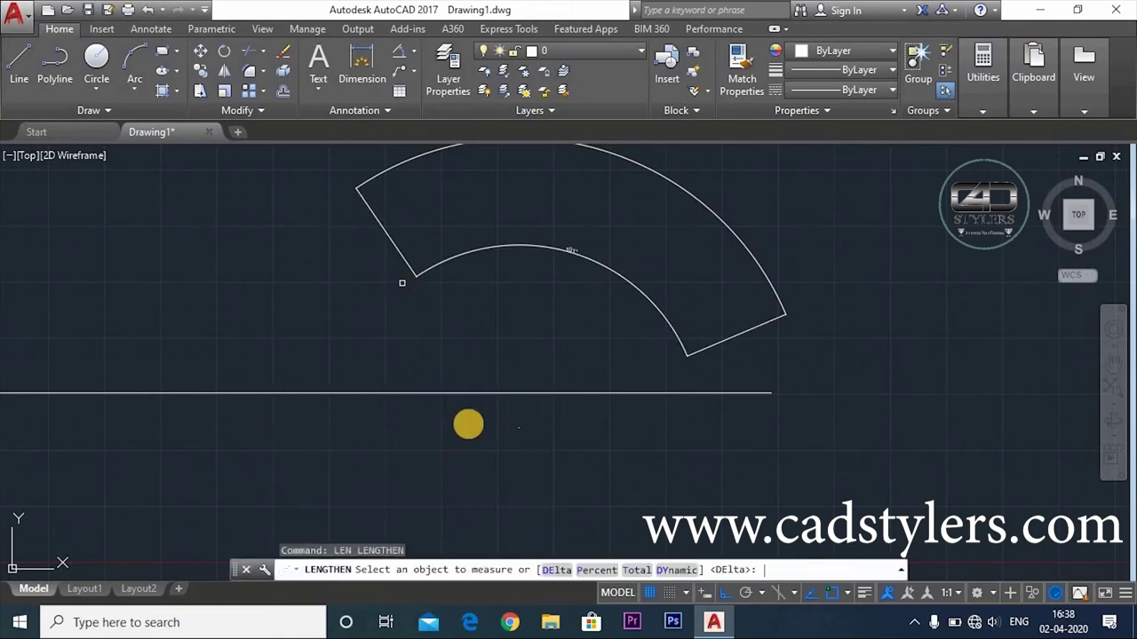
pyautogui.click(555, 569)
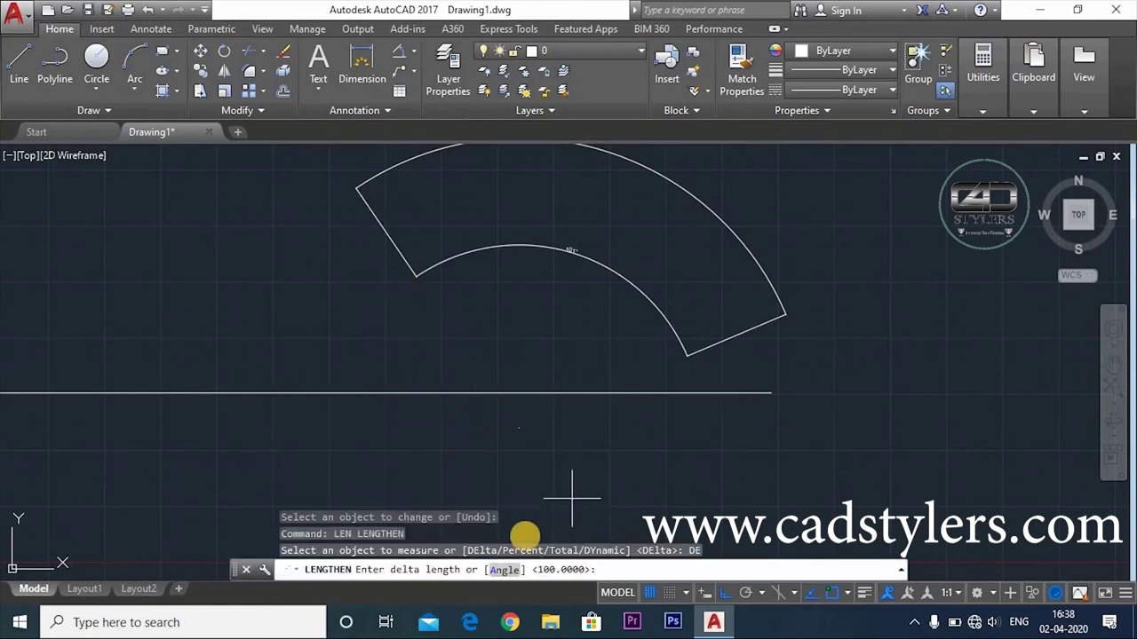
pyautogui.click(504, 570)
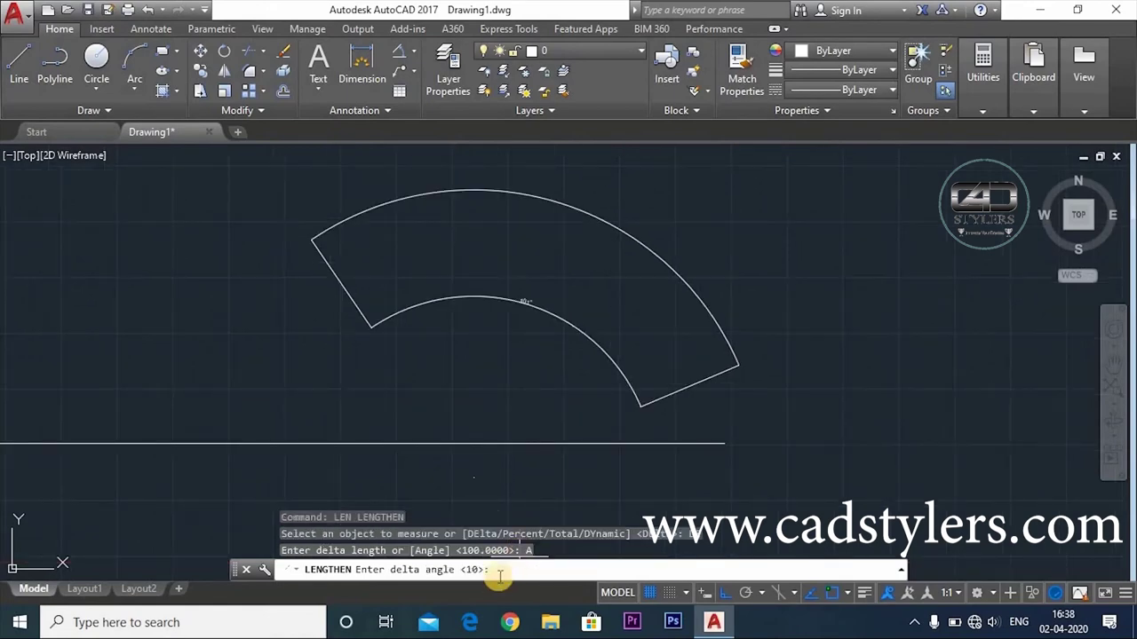
pyautogui.write('10')
pyautogui.press('Return')
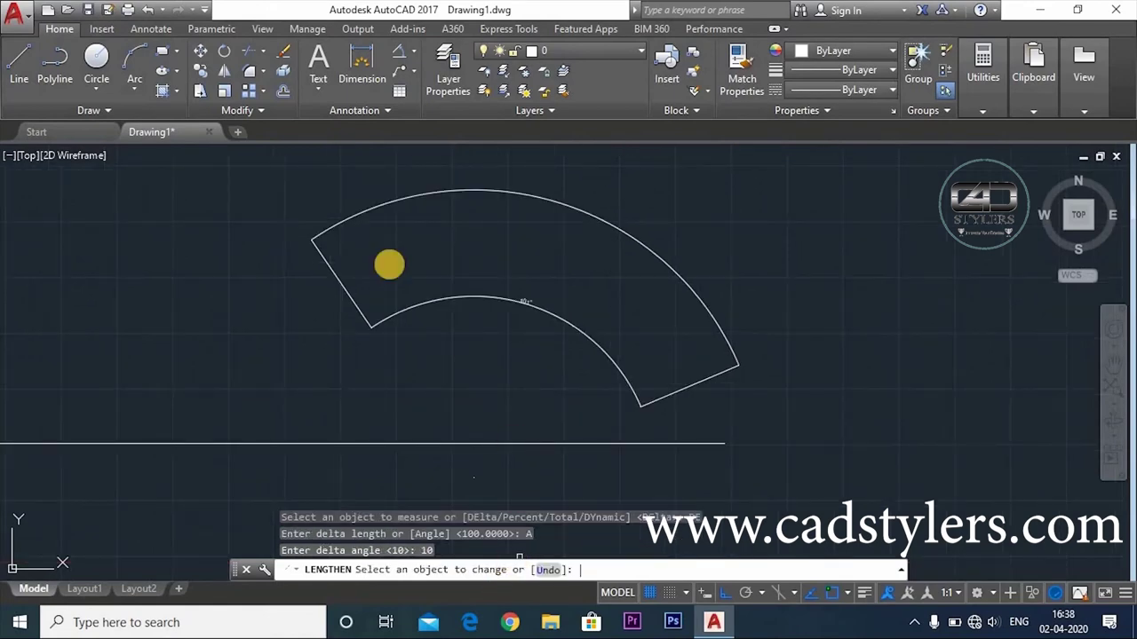
pyautogui.click(326, 229)
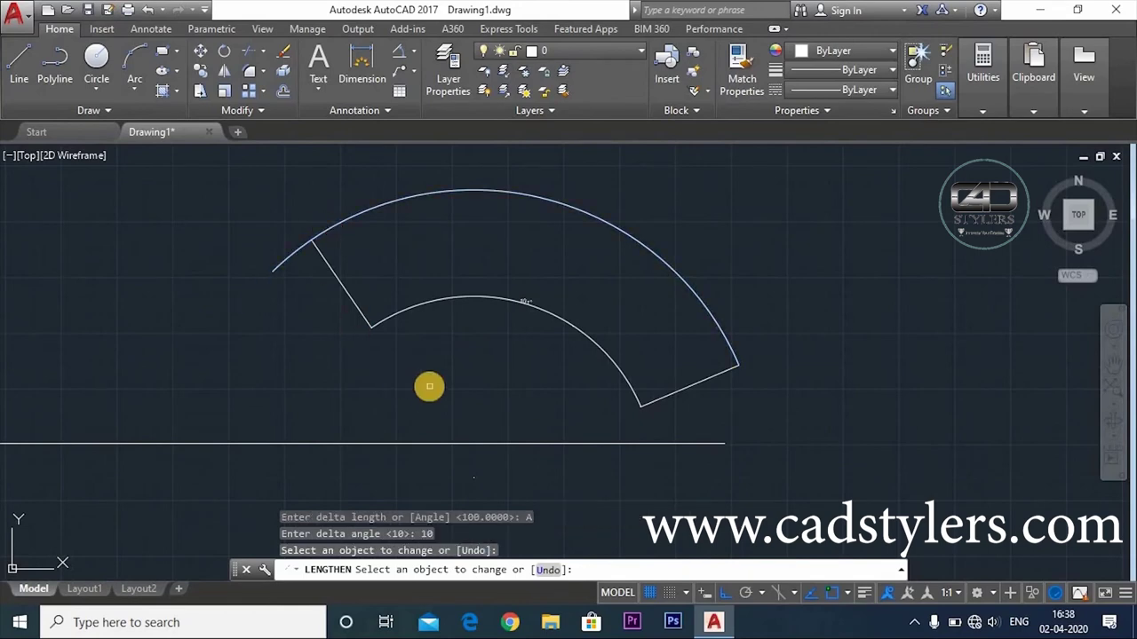
pyautogui.press('Return')
pyautogui.scroll(5, 497, 302)
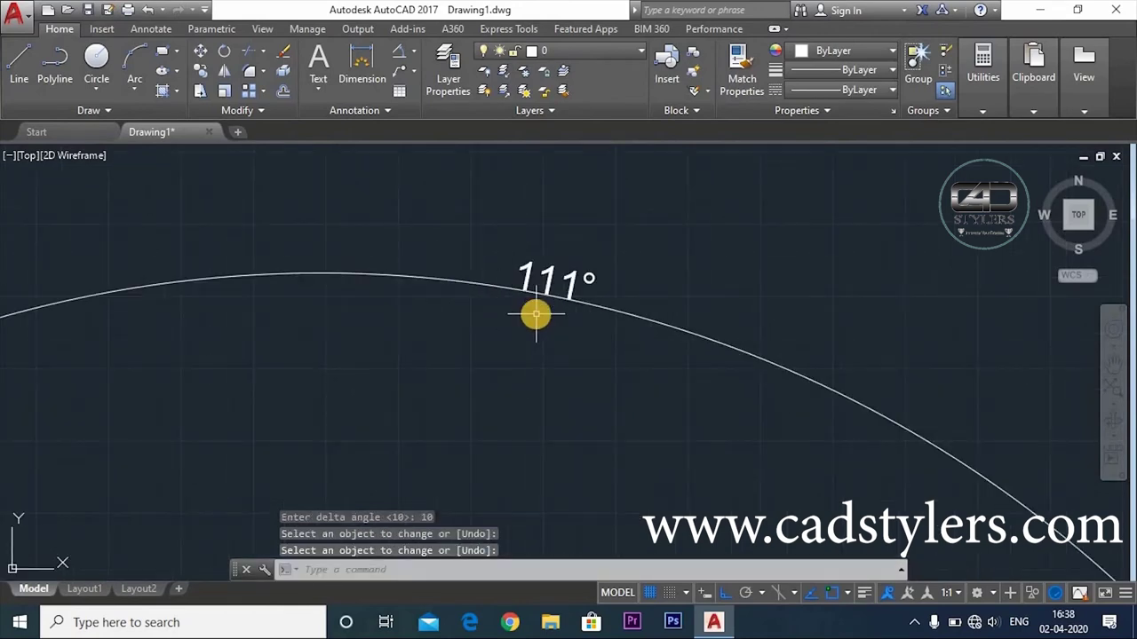
pyautogui.scroll(-2, 535, 313)
pyautogui.scroll(-2, 539, 323)
pyautogui.scroll(-1, 482, 323)
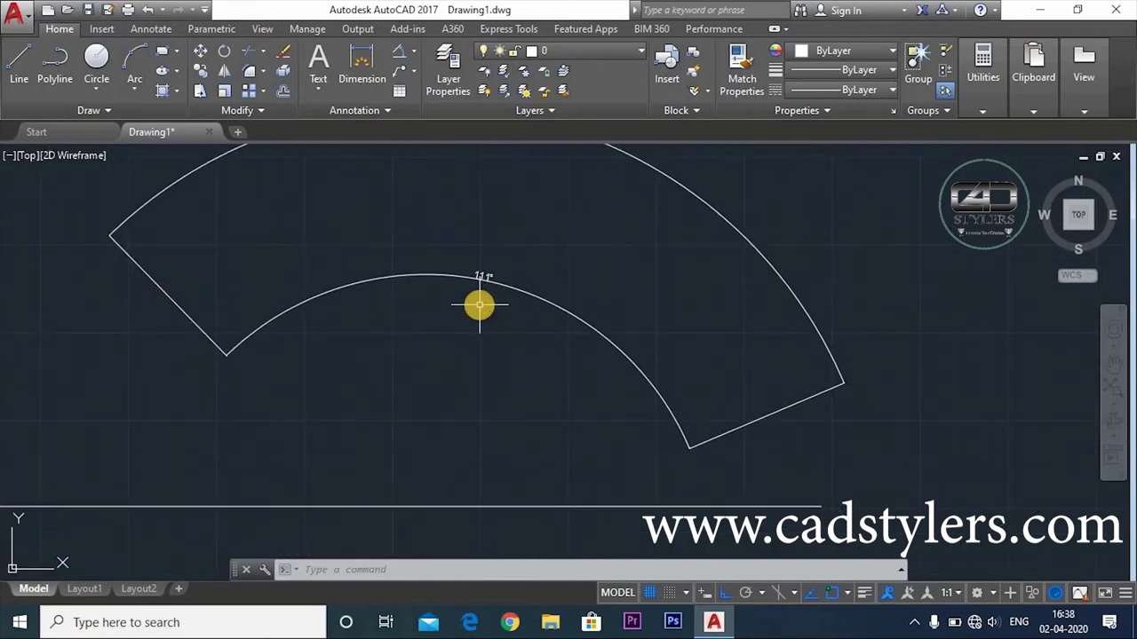
pyautogui.scroll(-2, 477, 304)
pyautogui.scroll(2, 478, 329)
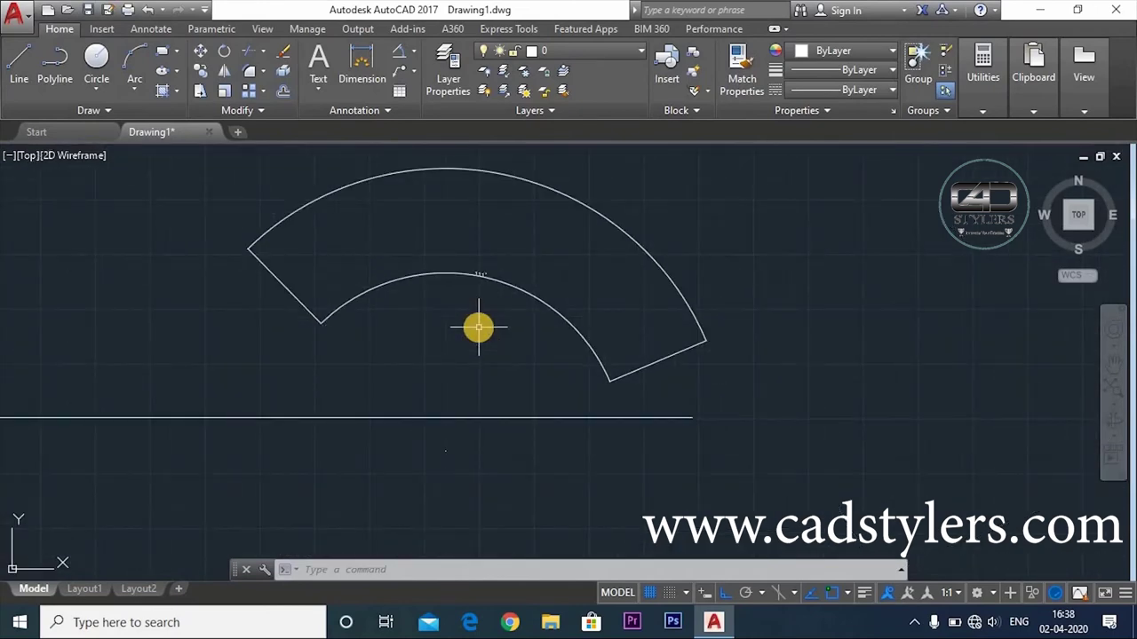
pyautogui.write('LEN')
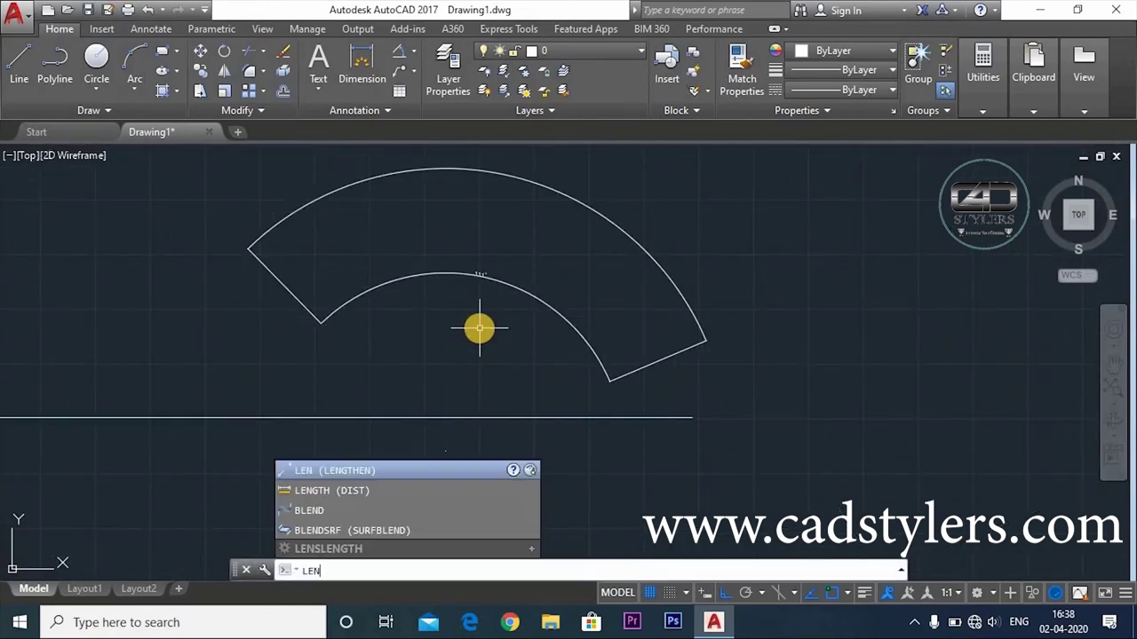
pyautogui.press('Return')
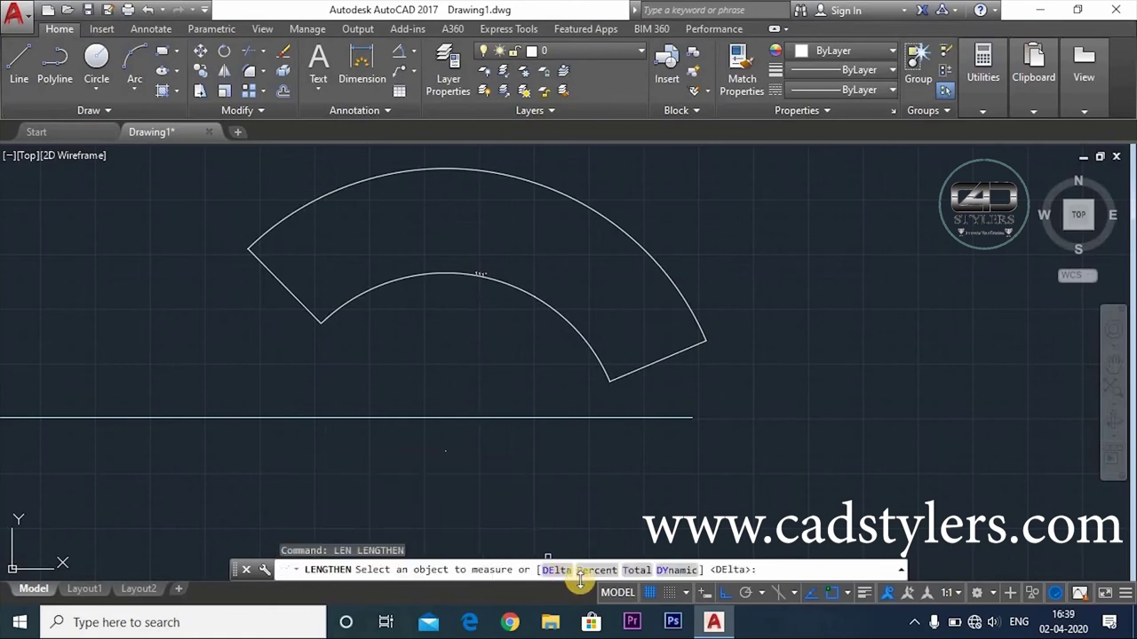
pyautogui.click(600, 572)
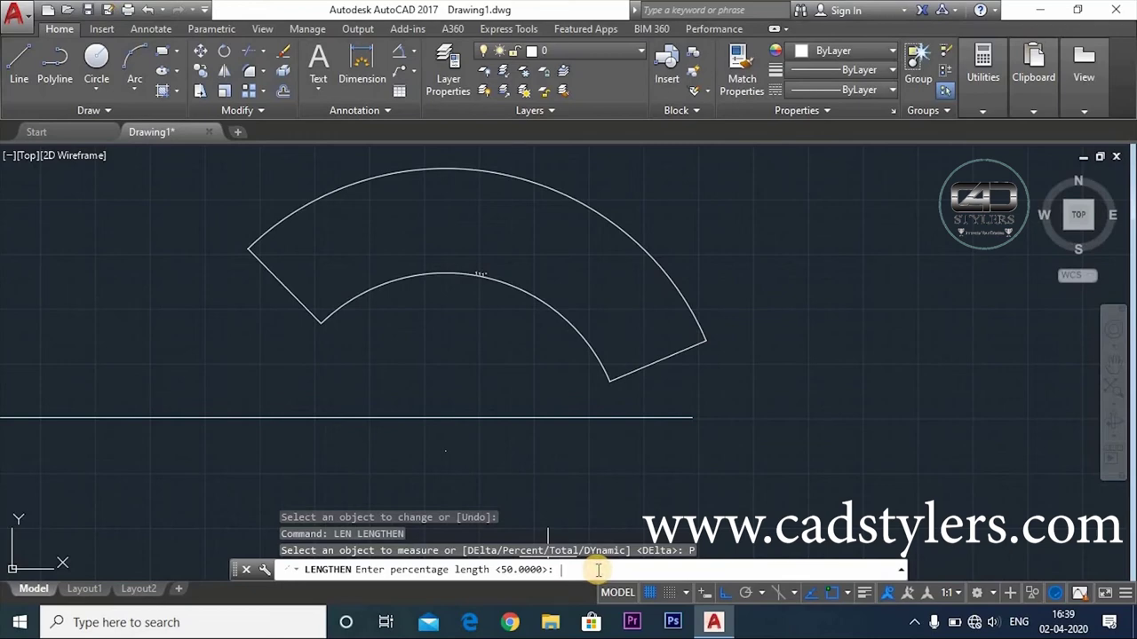
pyautogui.write('100')
pyautogui.press('Return')
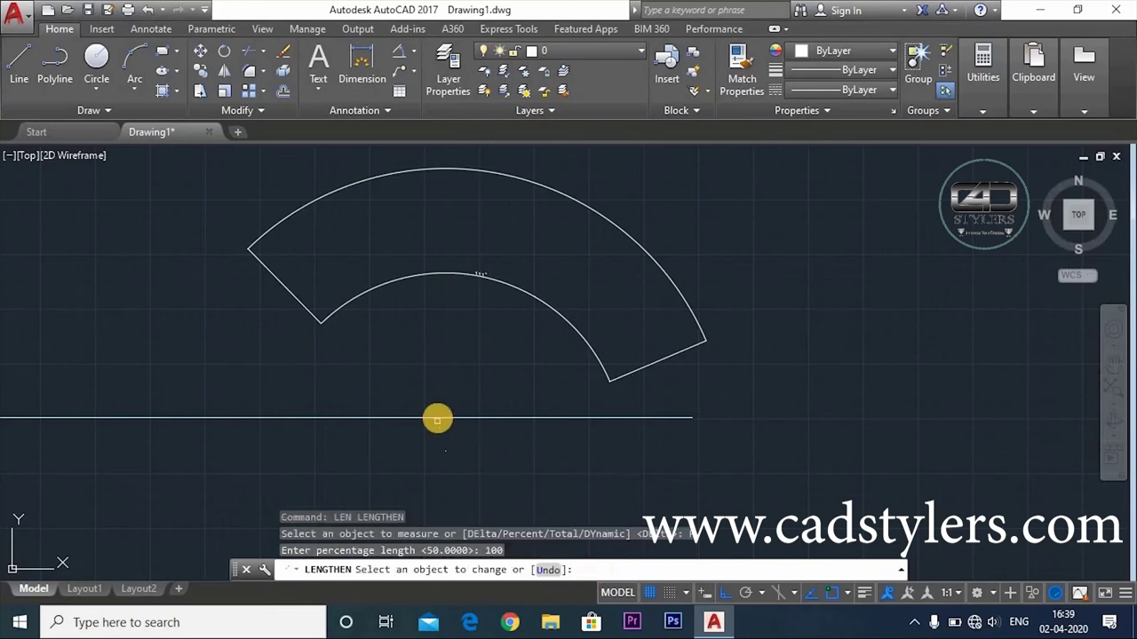
pyautogui.click(436, 417)
pyautogui.scroll(-4, 440, 459)
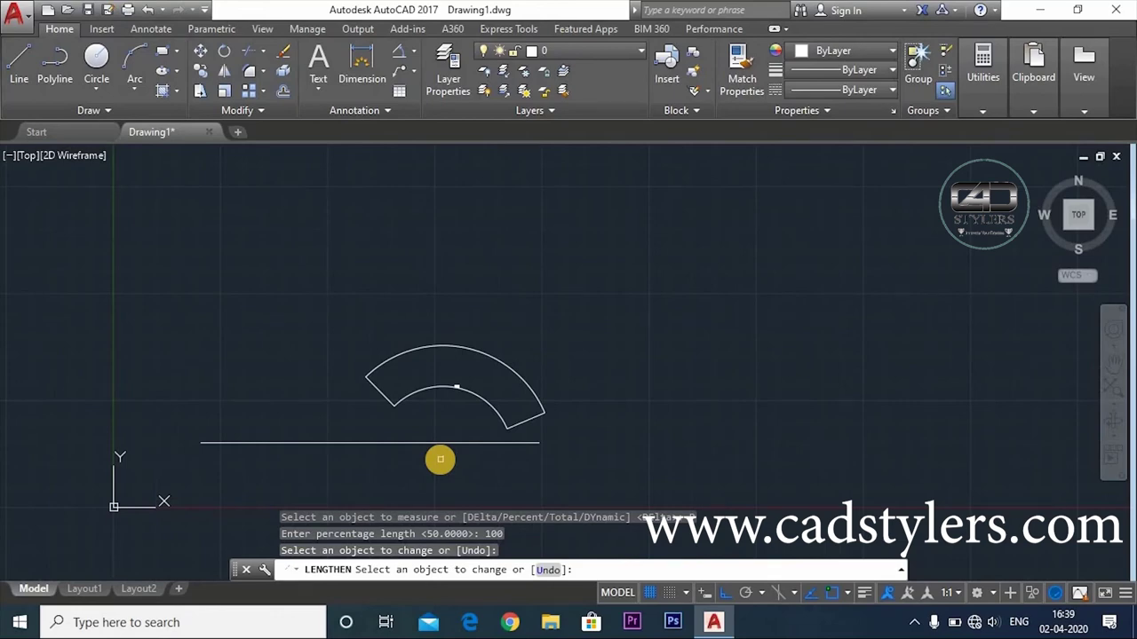
pyautogui.press('Escape')
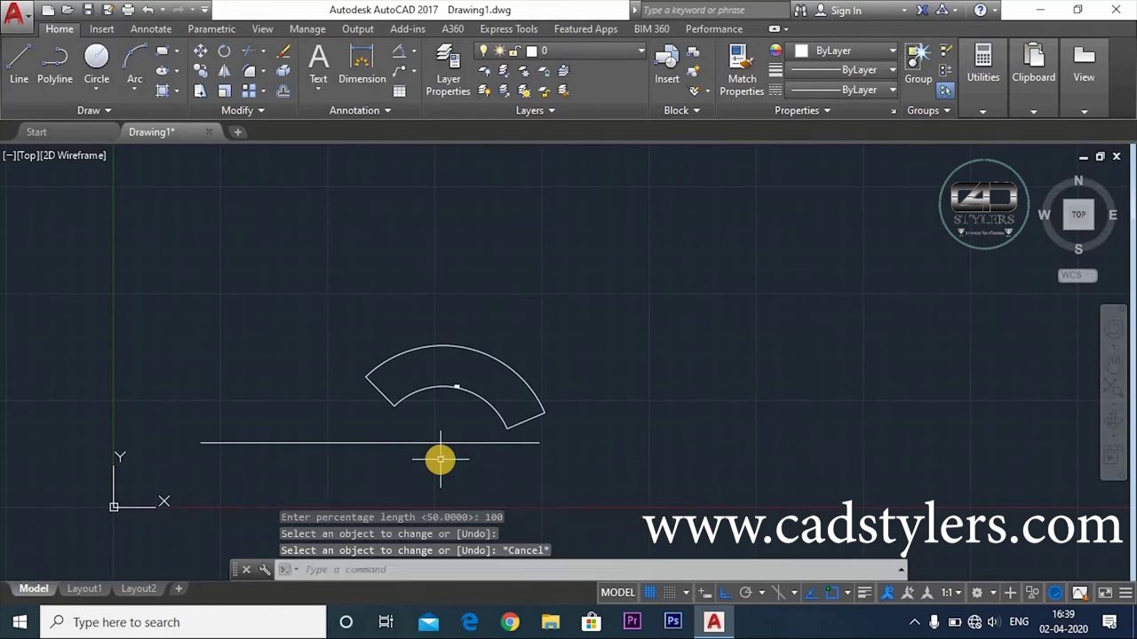
# Step: Halve the horizontal line with LENGTHEN Percent 50, redoing it from the left end instead of the right
pyautogui.write('LEN')
pyautogui.press('Return')
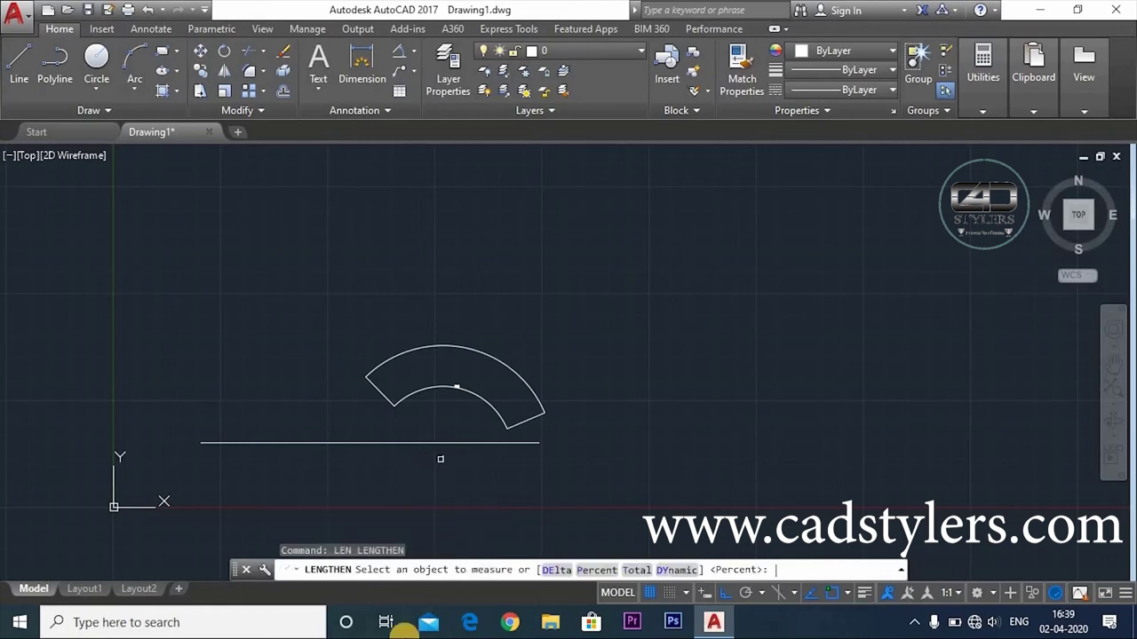
pyautogui.click(593, 570)
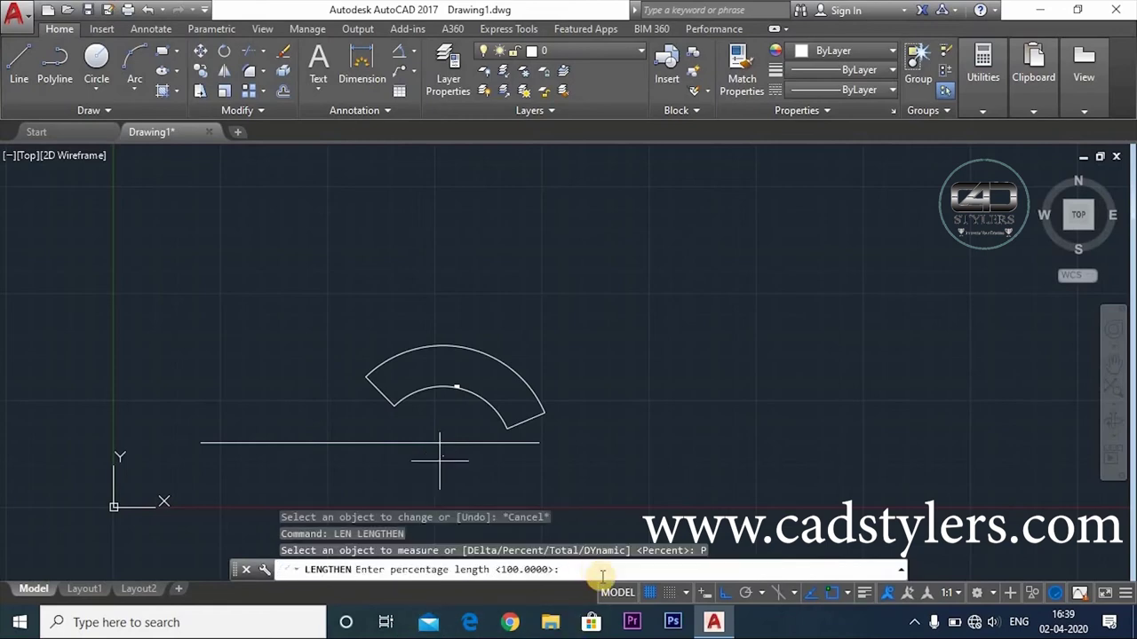
pyautogui.write('50')
pyautogui.press('Return')
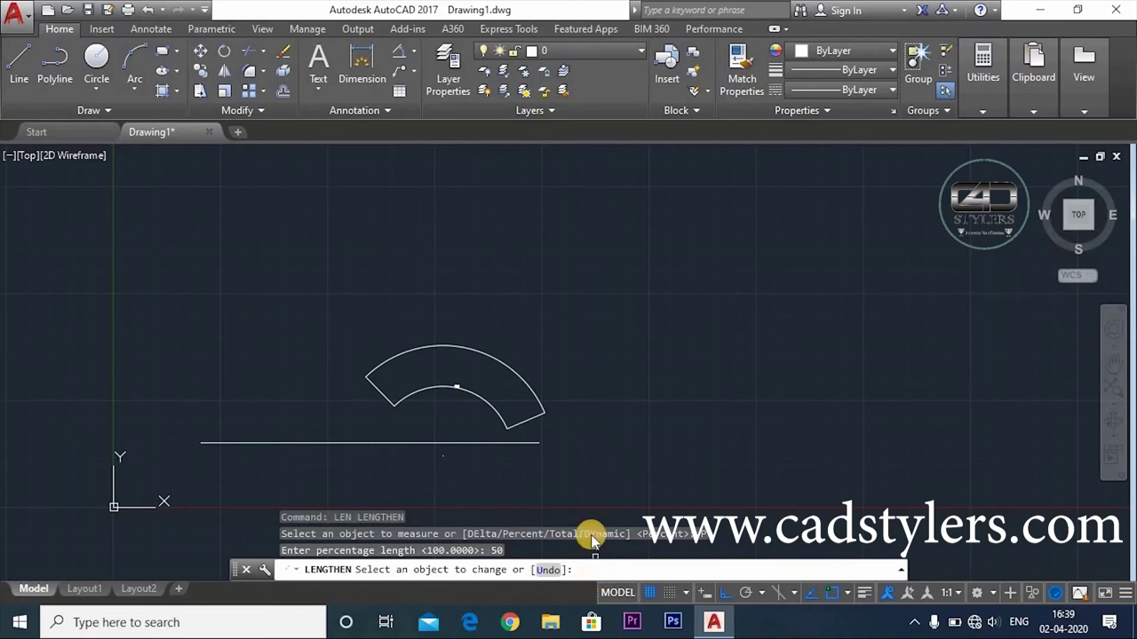
pyautogui.click(379, 443)
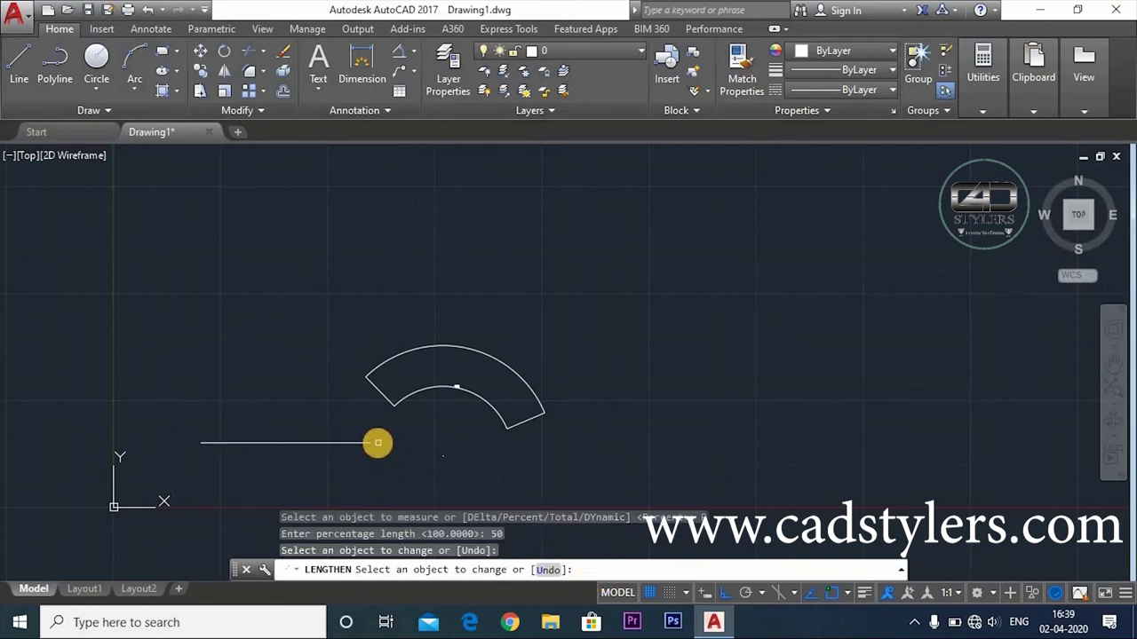
pyautogui.click(548, 569)
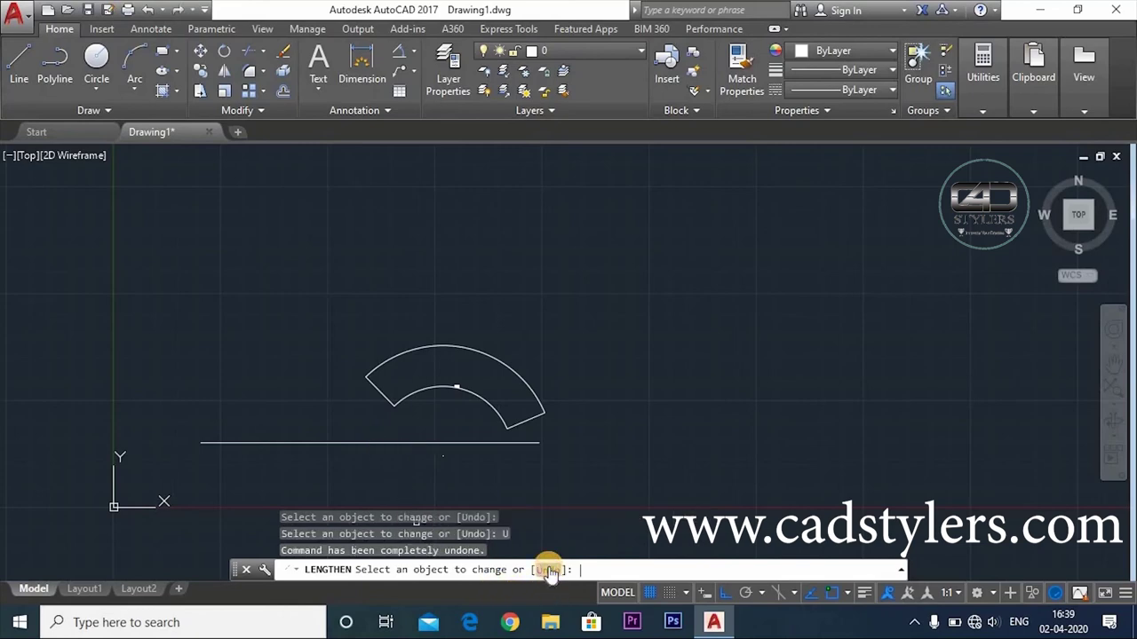
pyautogui.click(312, 443)
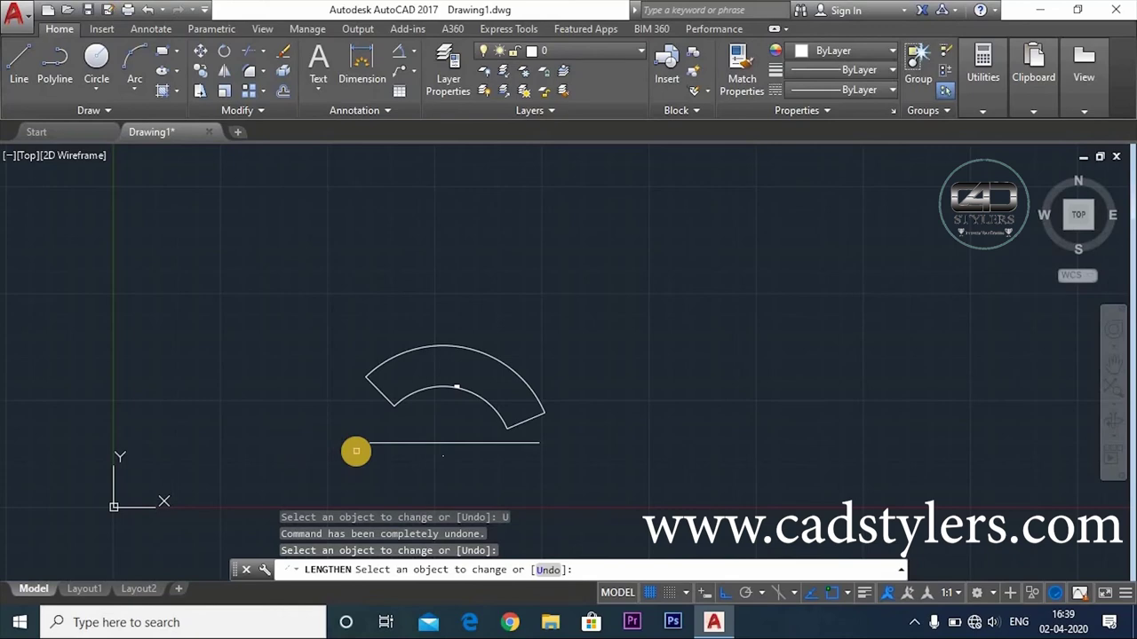
pyautogui.press('Escape')
pyautogui.write('LE')
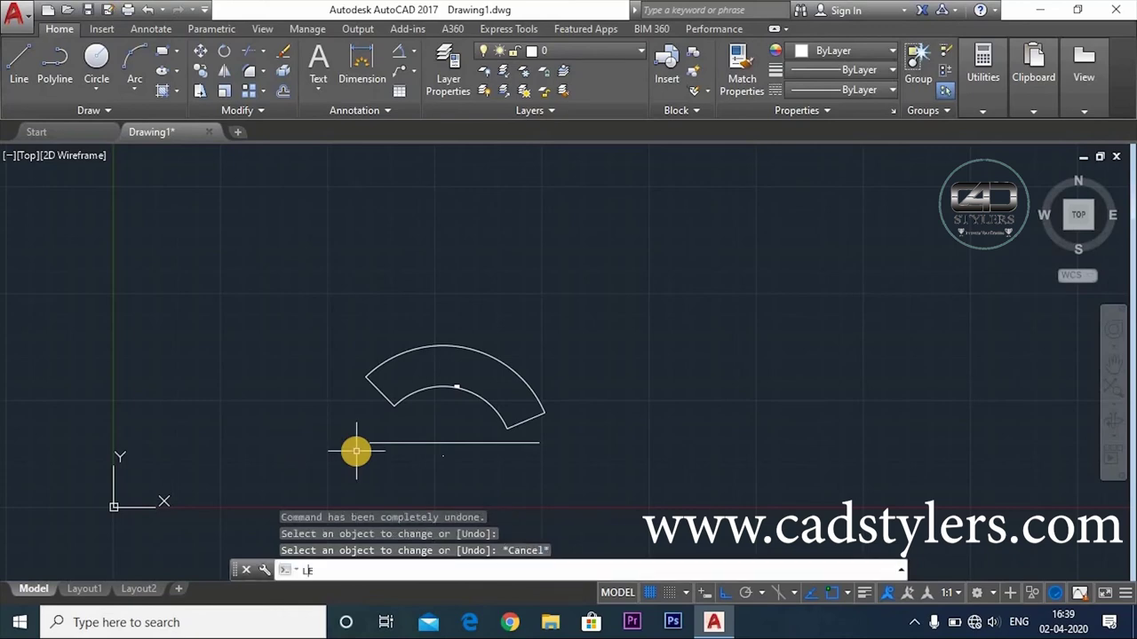
# Step: Restart LENGTHEN and set the Total option to a 500-unit length
pyautogui.write('N')
pyautogui.press('Return')
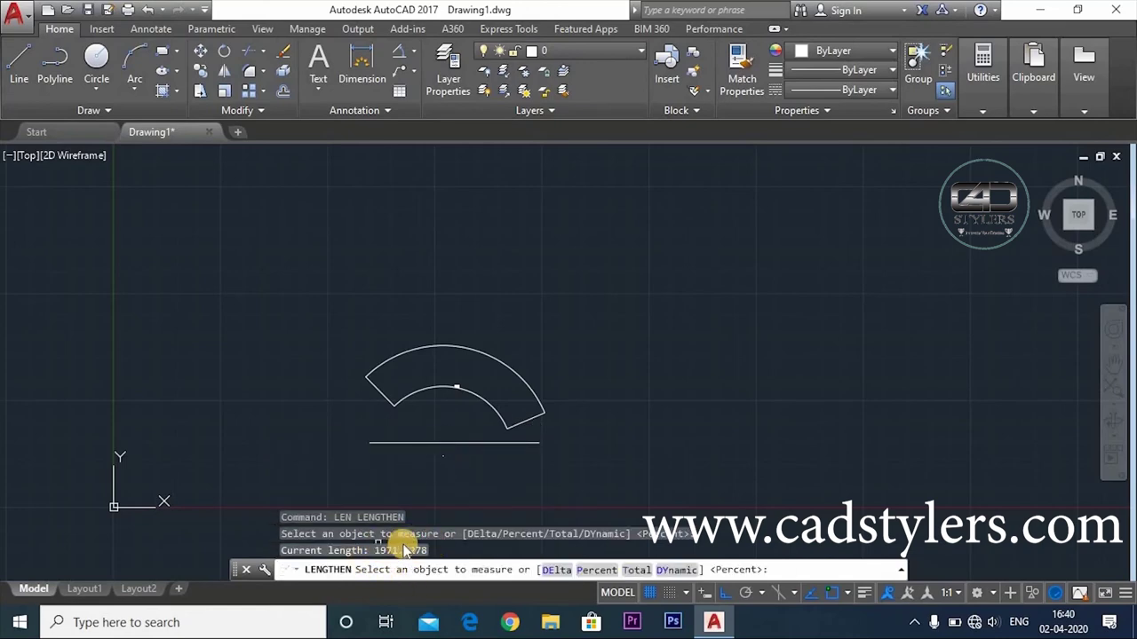
pyautogui.press('Escape')
pyautogui.write('L')
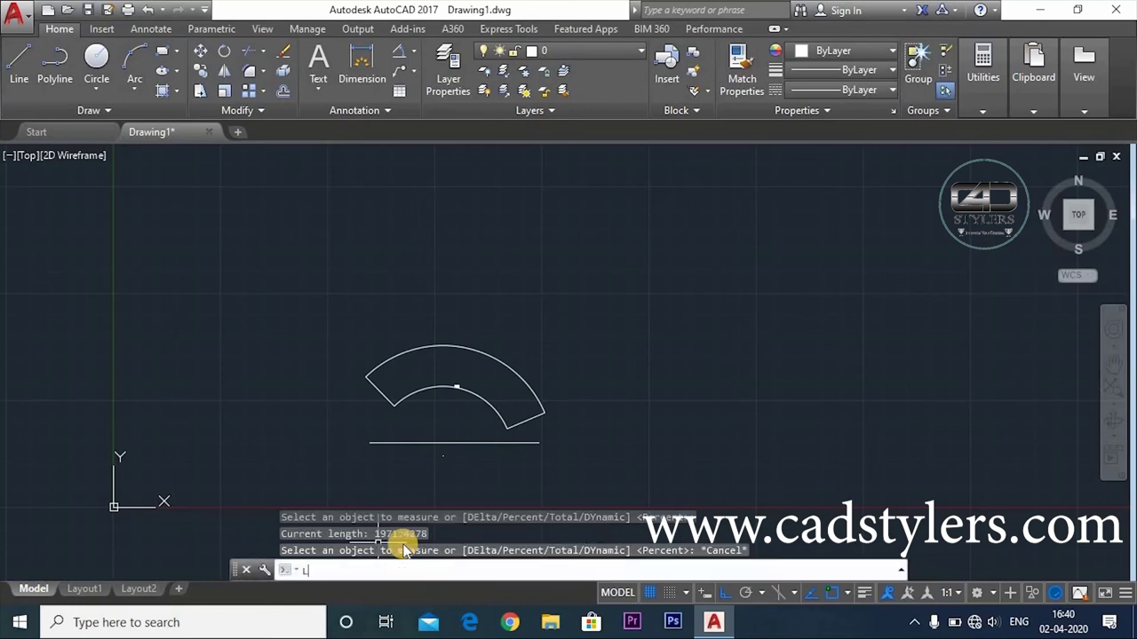
pyautogui.write('EN')
pyautogui.press('Return')
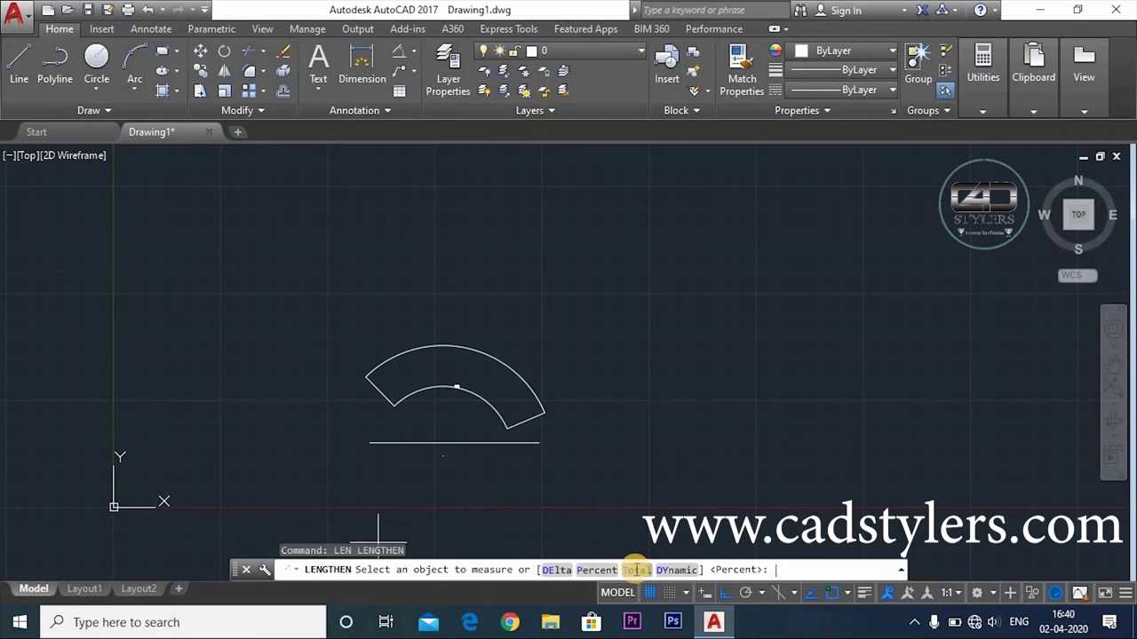
pyautogui.click(638, 570)
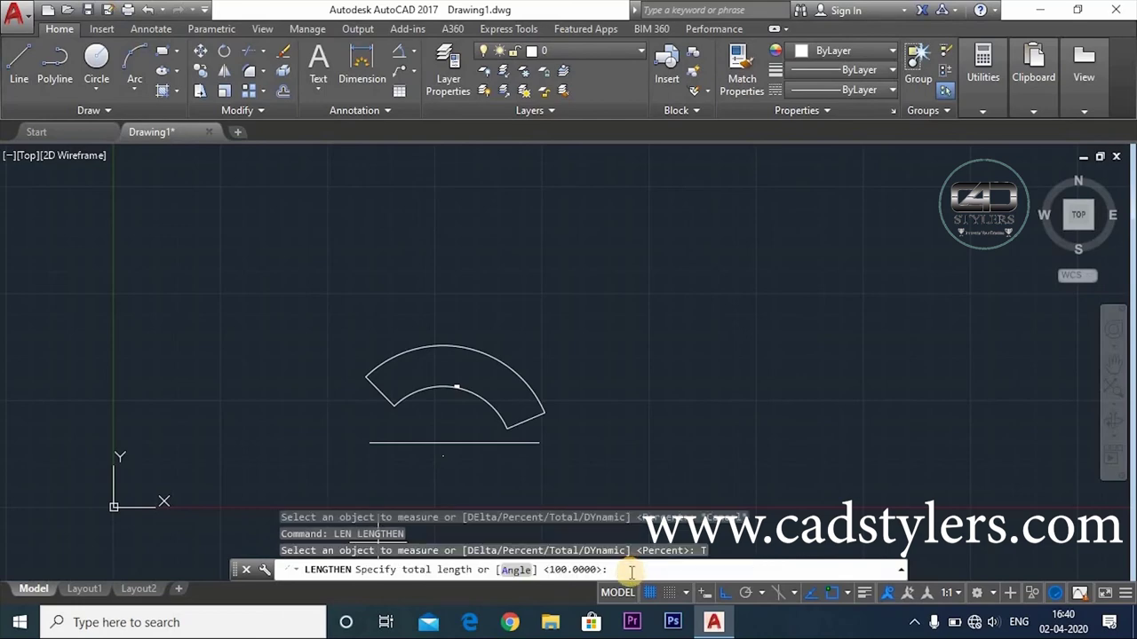
pyautogui.write('50')
pyautogui.write('0')
pyautogui.press('Return')
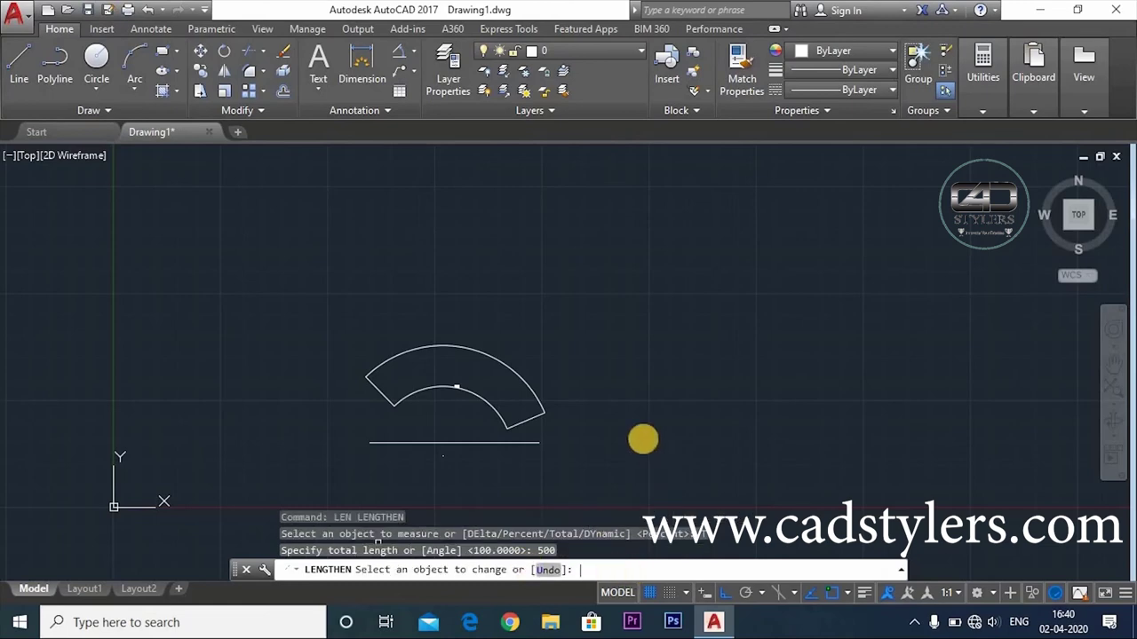
# Step: Apply the 500 total length to the arc band, then the horizontal line, and restart LENGTHEN
pyautogui.click(493, 423)
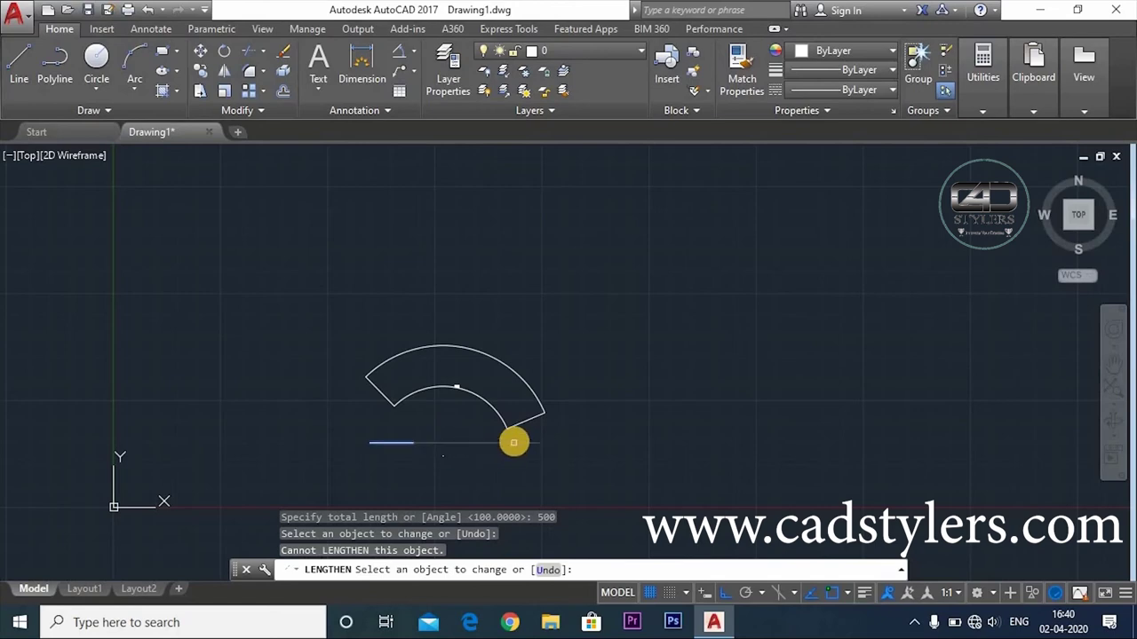
pyautogui.click(386, 441)
pyautogui.scroll(3, 510, 447)
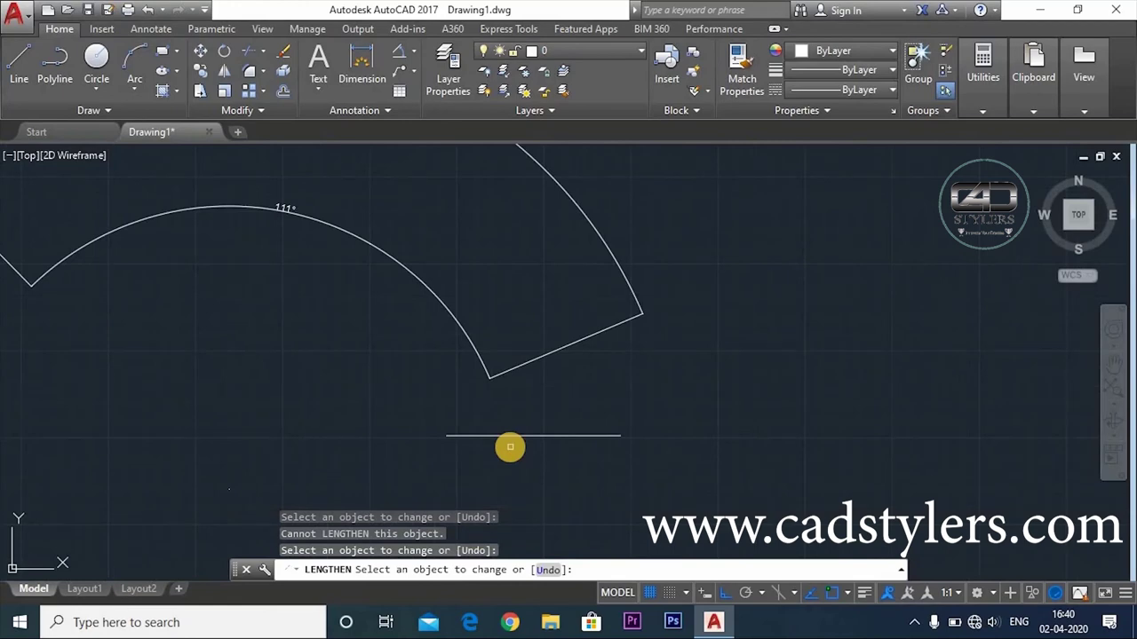
pyautogui.press('Escape')
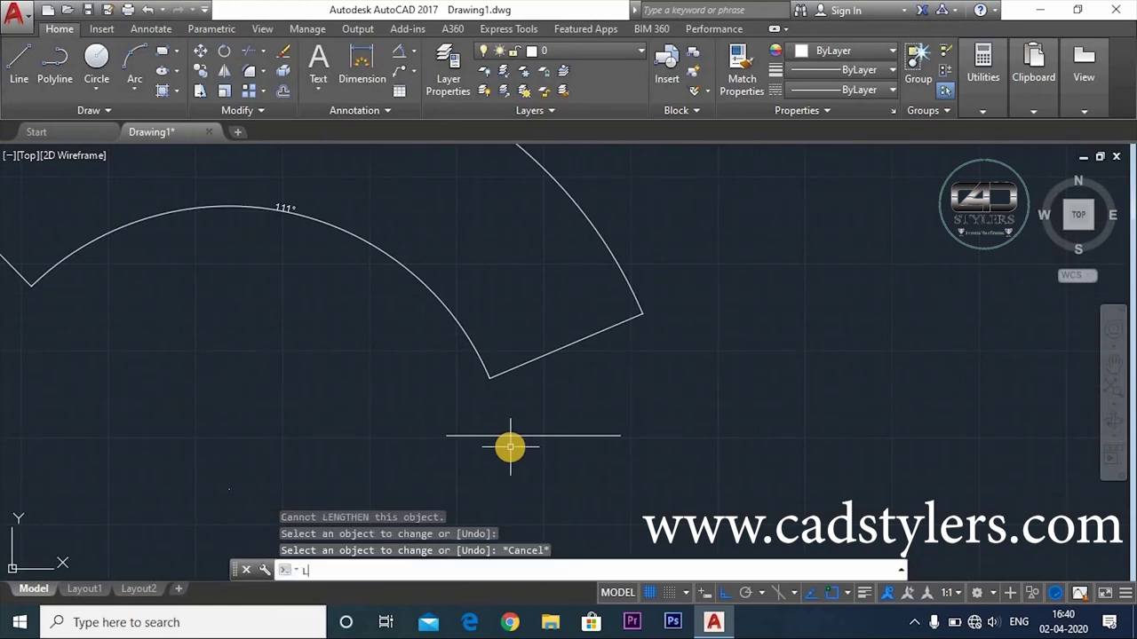
pyautogui.write('len')
pyautogui.press('Return')
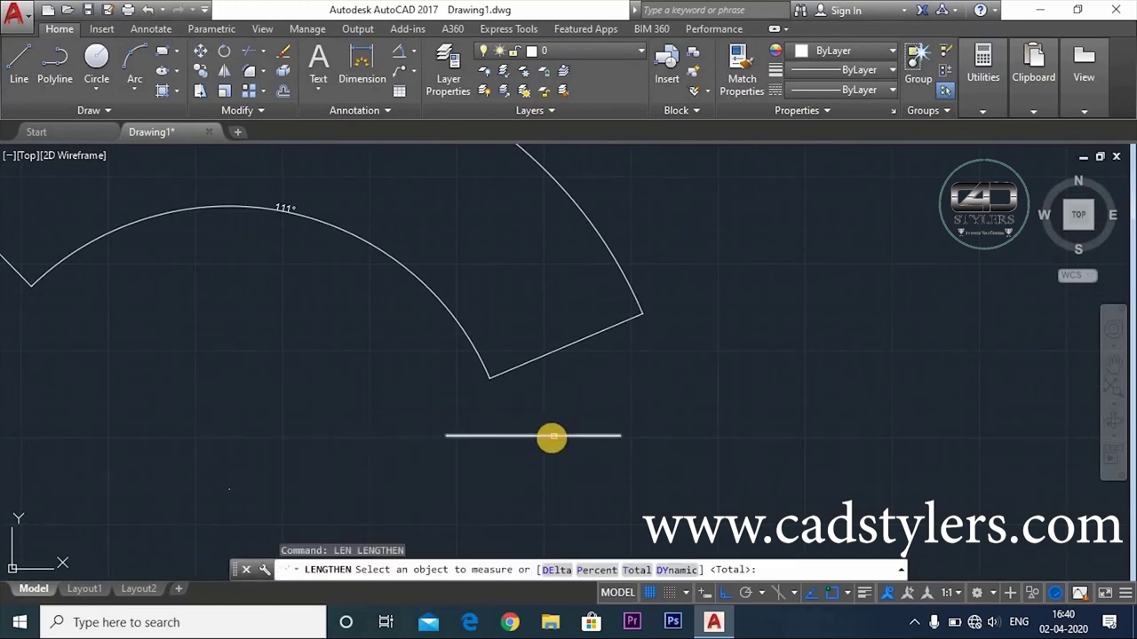
pyautogui.click(551, 435)
pyautogui.click(552, 435)
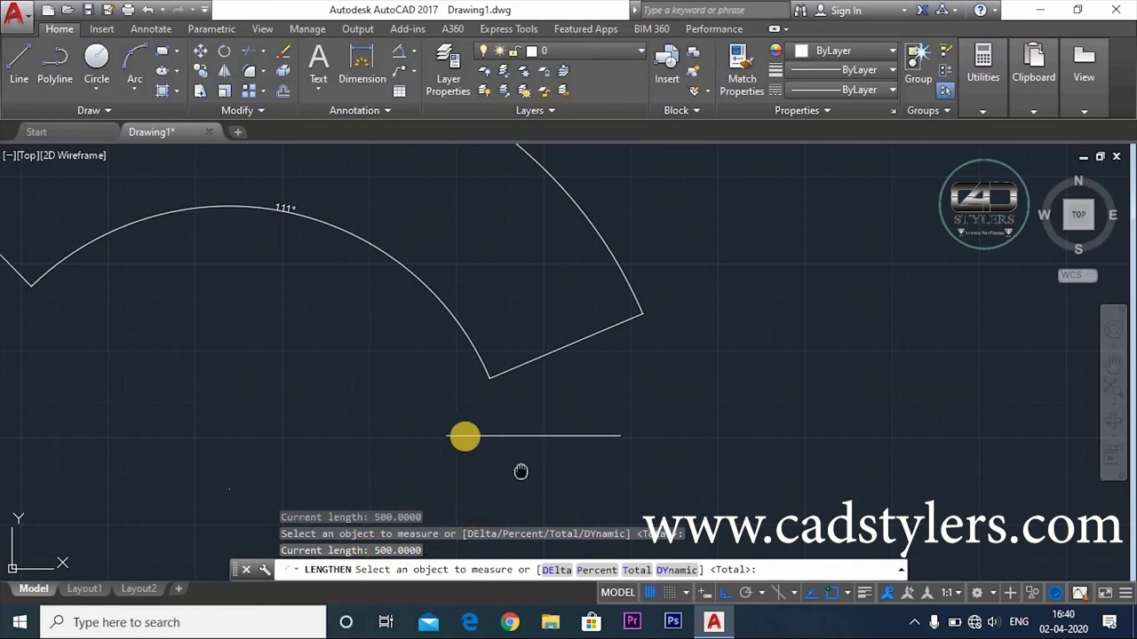
pyautogui.scroll(-2, 462, 436)
pyautogui.write('L')
pyautogui.write('g')
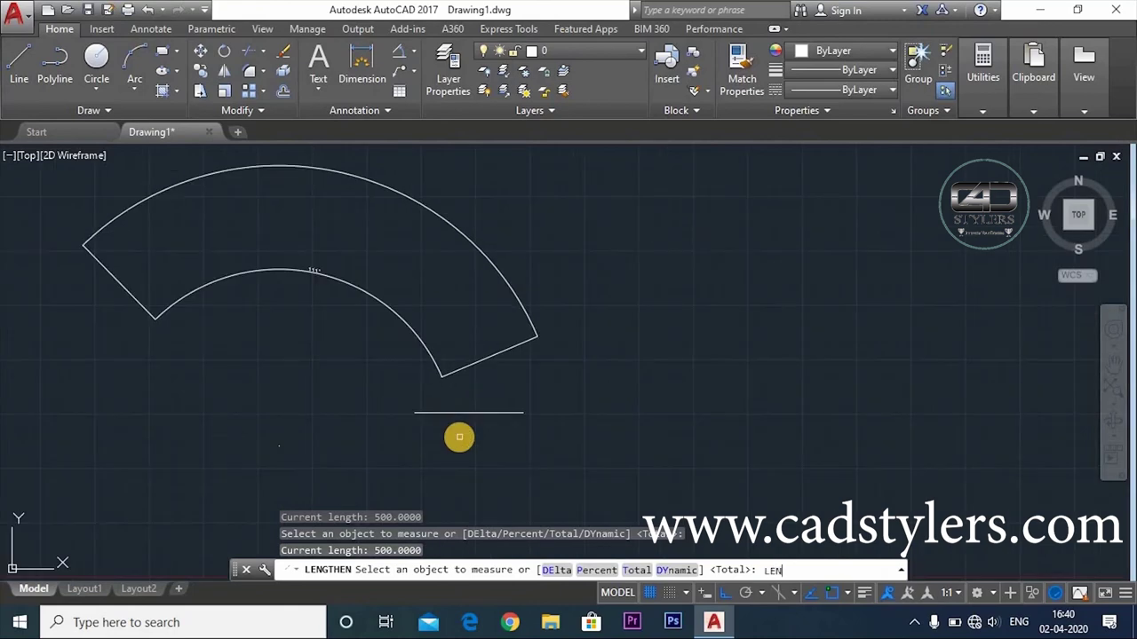
pyautogui.press('Return')
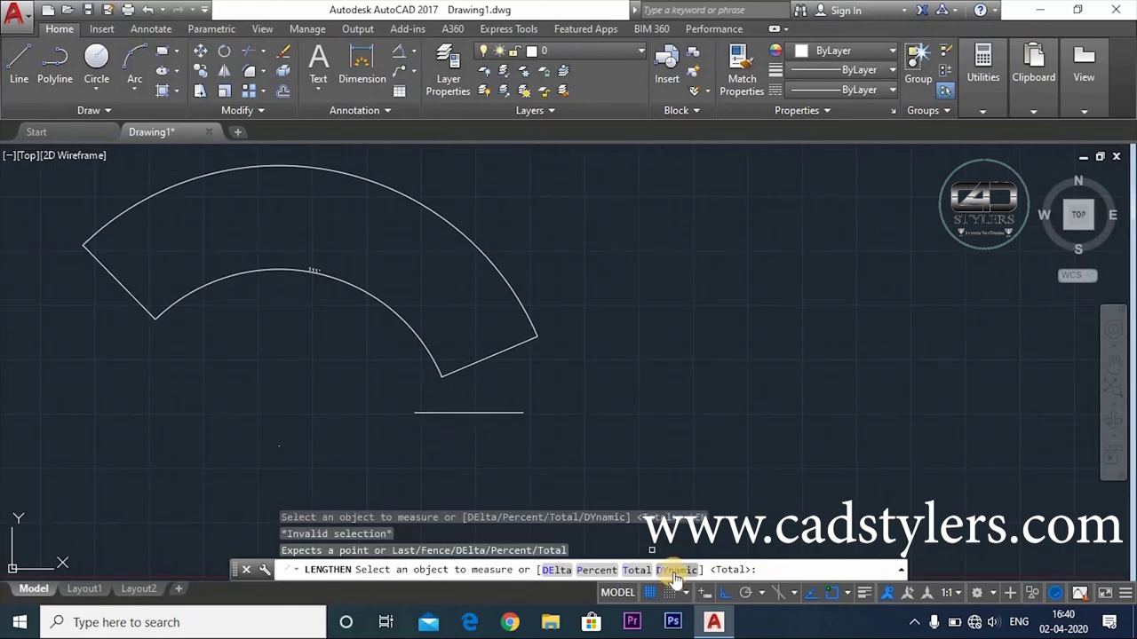
pyautogui.click(674, 571)
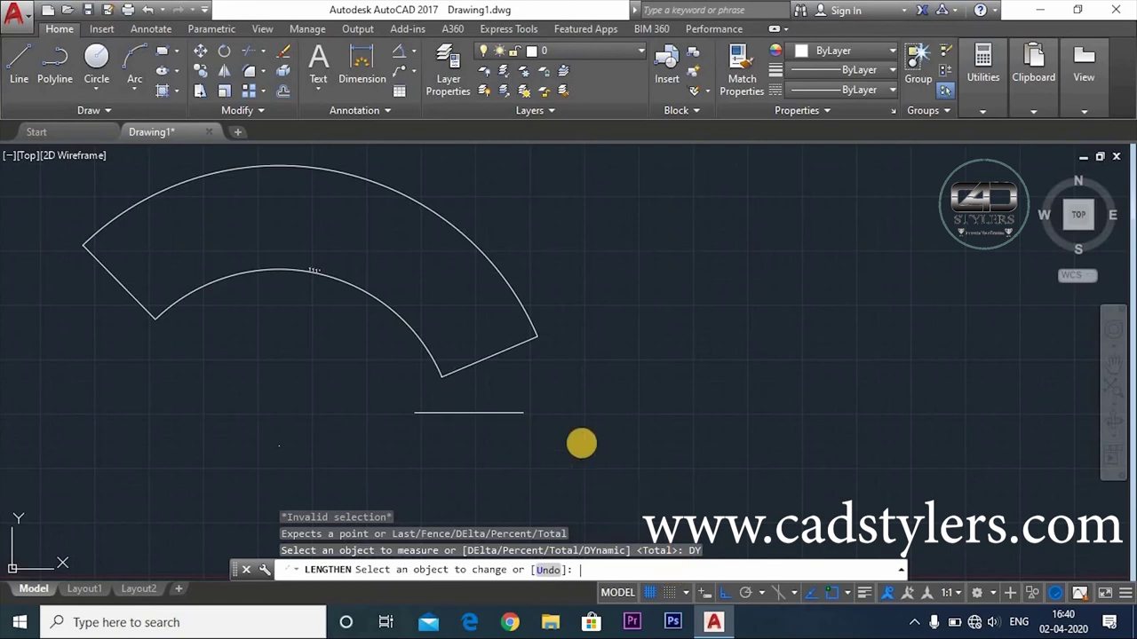
pyautogui.click(524, 411)
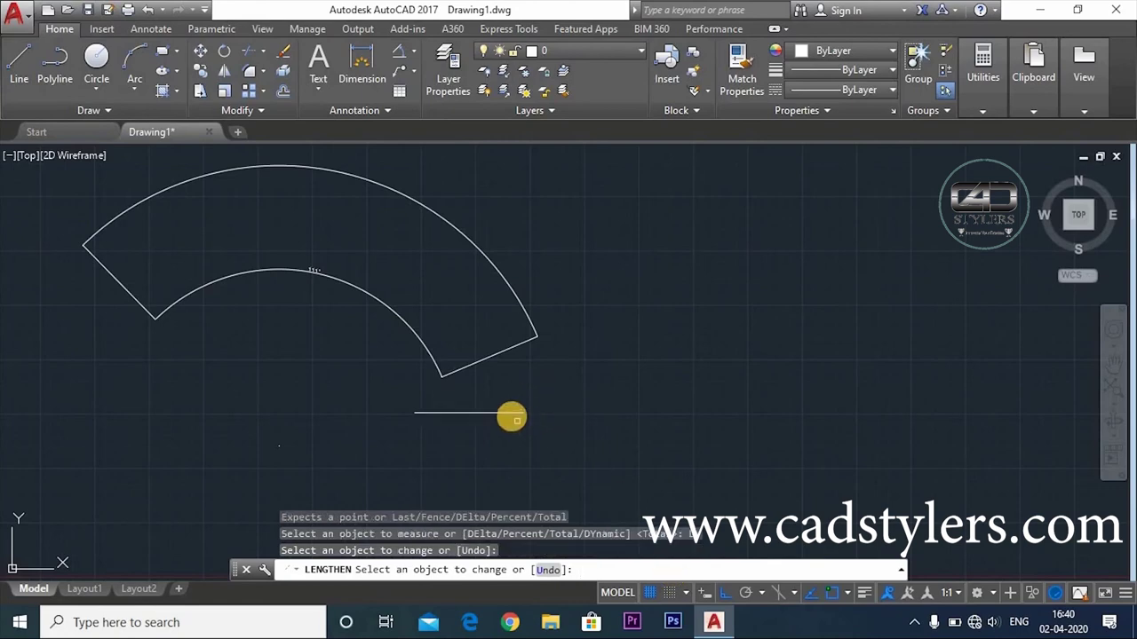
pyautogui.click(528, 412)
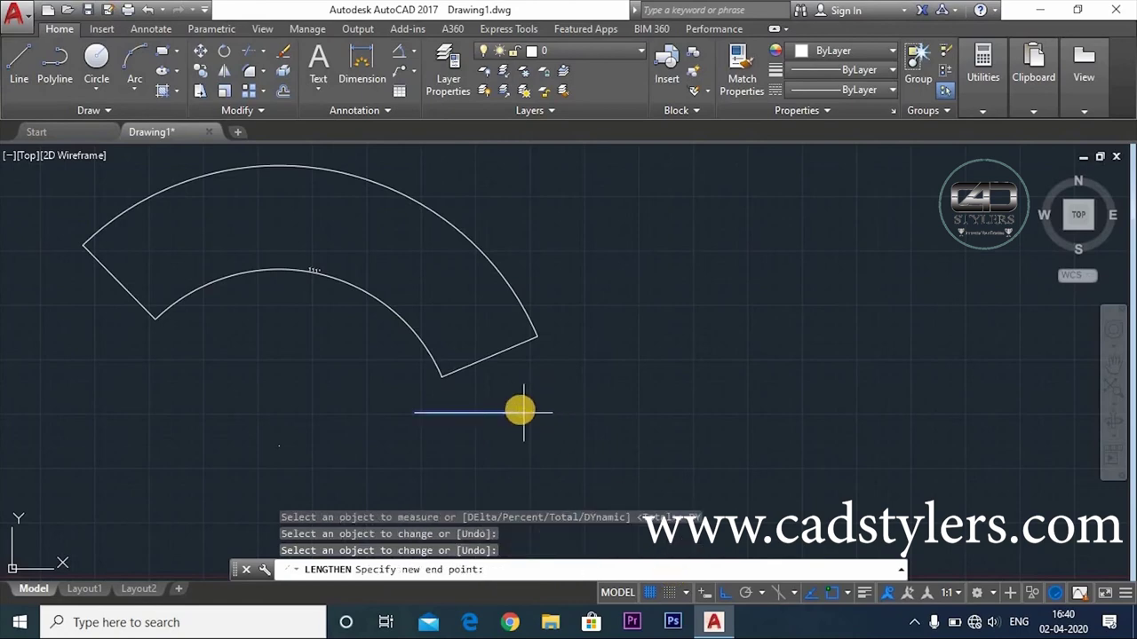
pyautogui.click(523, 411)
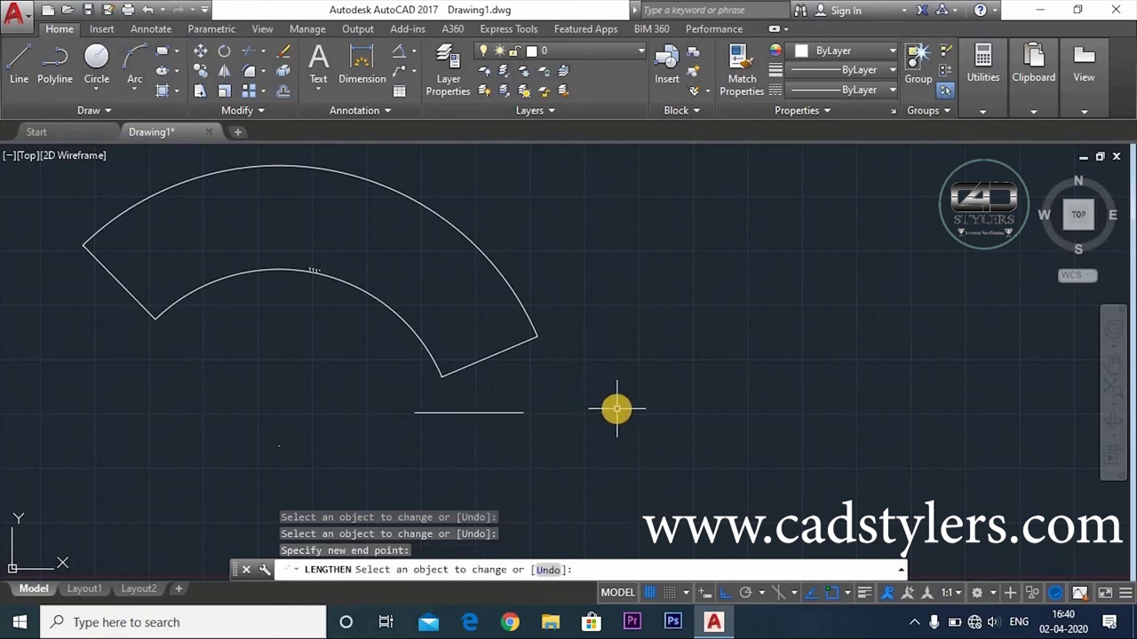
pyautogui.press('Escape')
pyautogui.write('LEN')
# Step: Dynamically stretch the horizontal line's right end further to the right
pyautogui.press('Return')
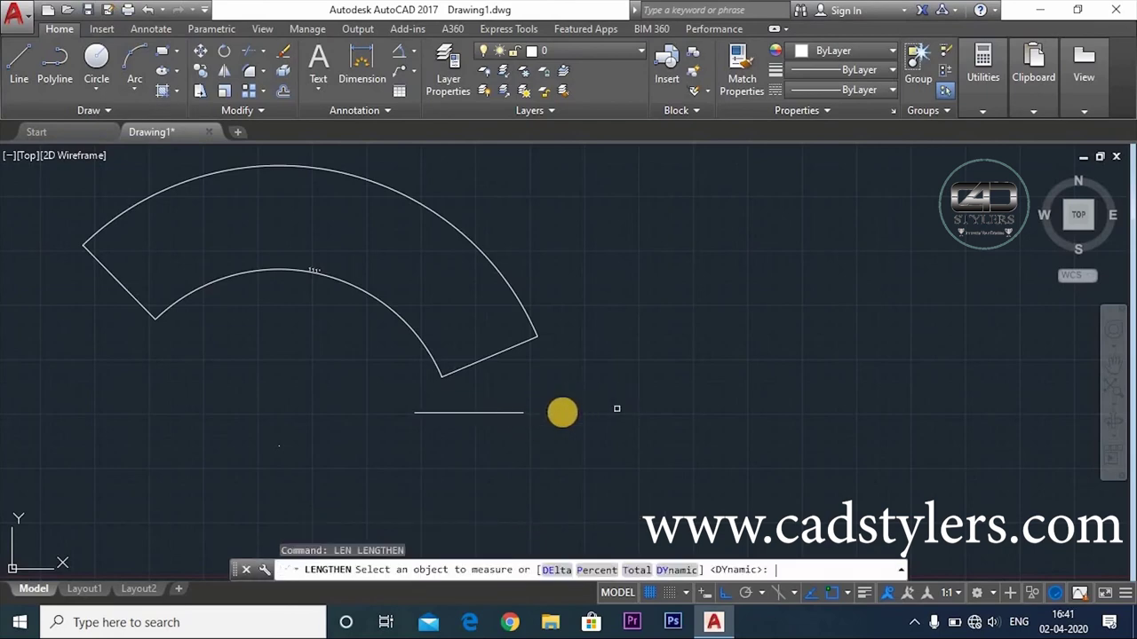
pyautogui.click(675, 569)
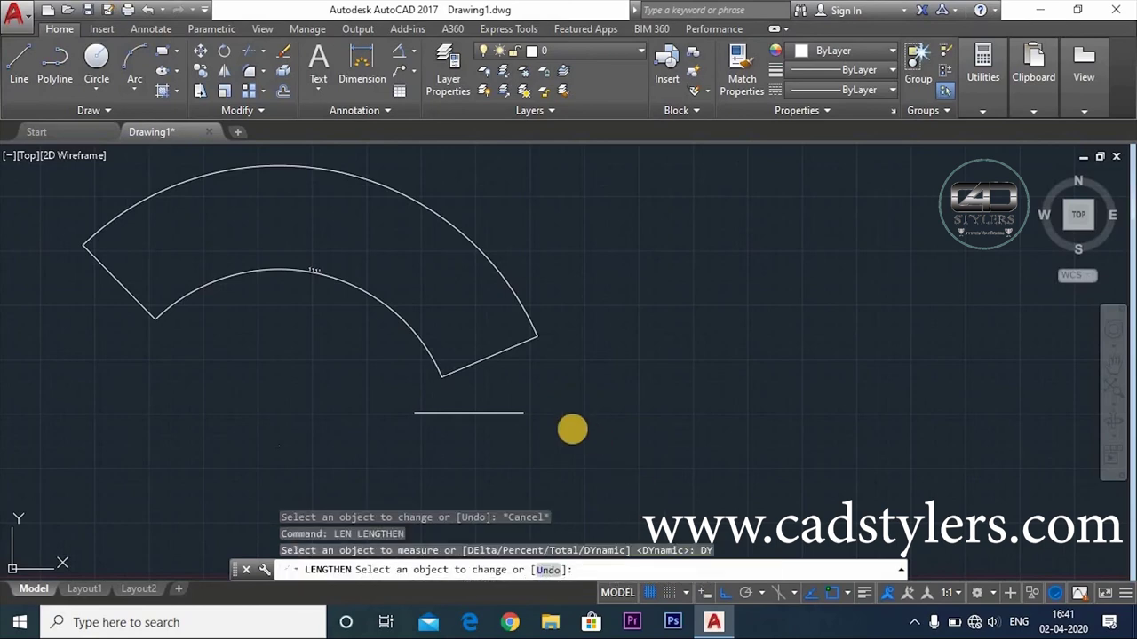
pyautogui.click(507, 412)
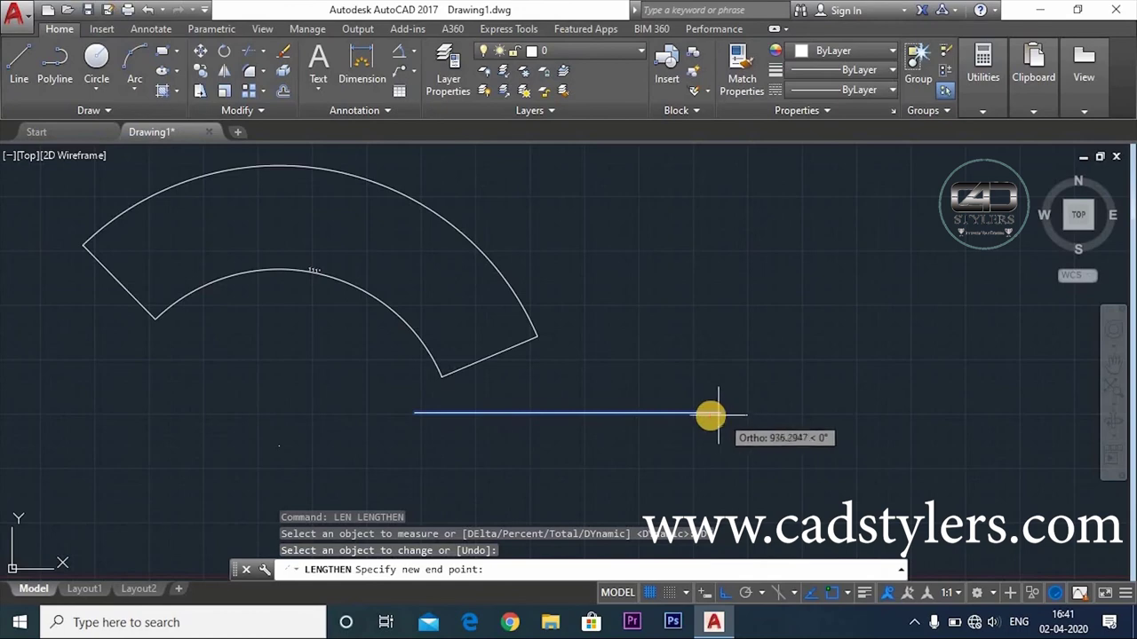
pyautogui.click(710, 413)
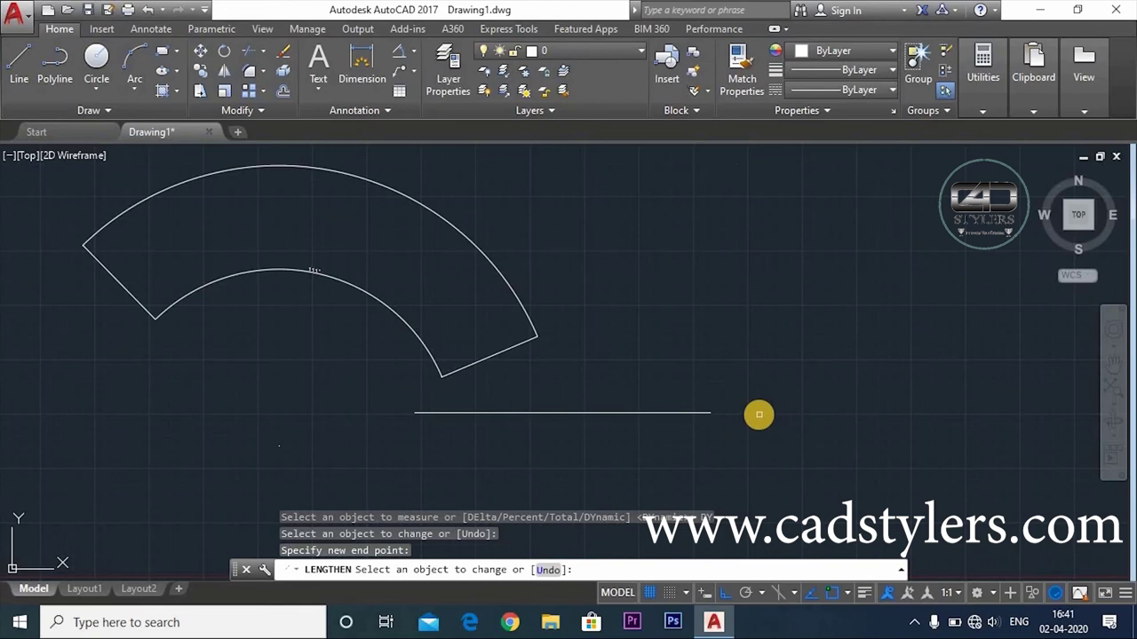
# Step: Dynamically shorten the outer arc's right end so the band is symmetric
pyautogui.click(516, 296)
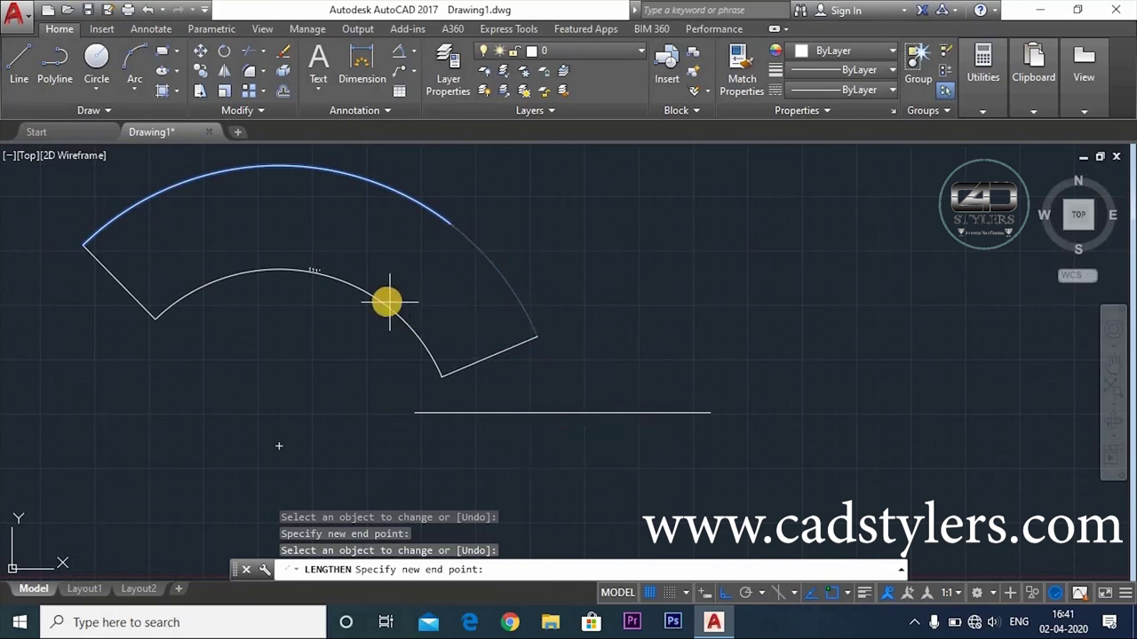
pyautogui.click(412, 291)
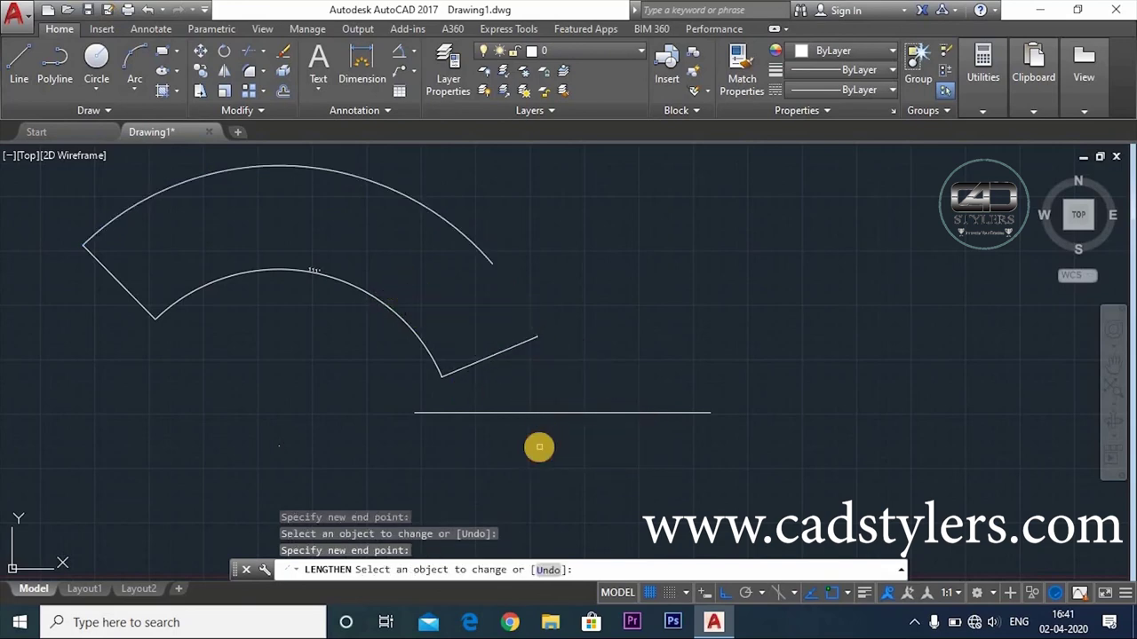
pyautogui.press('Return')
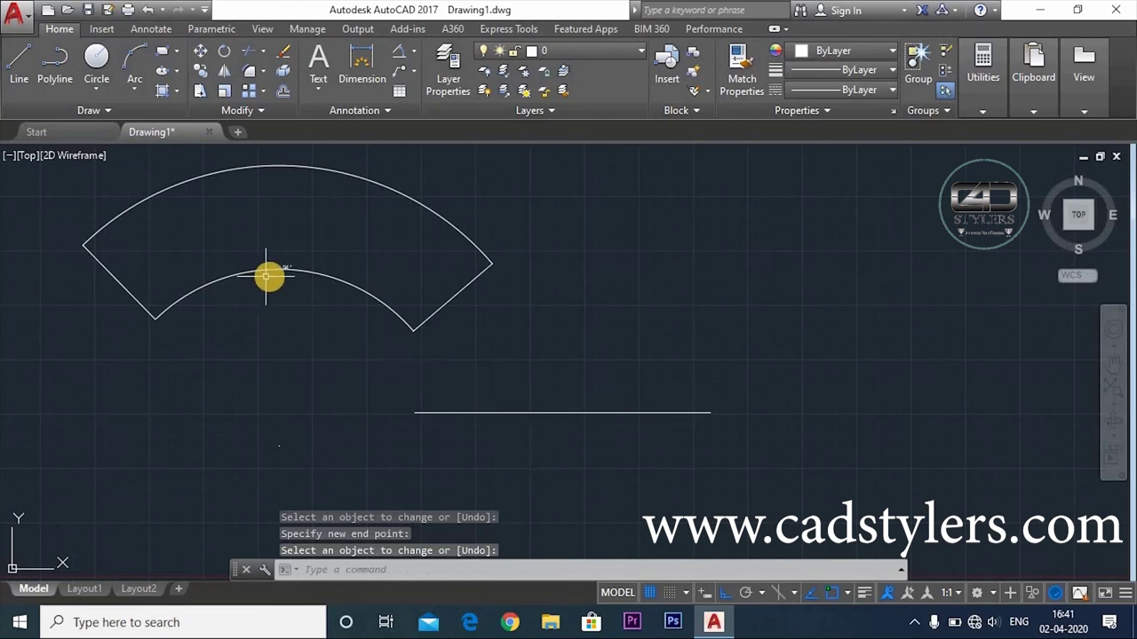
pyautogui.scroll(4, 265, 276)
pyautogui.scroll(-4, 417, 342)
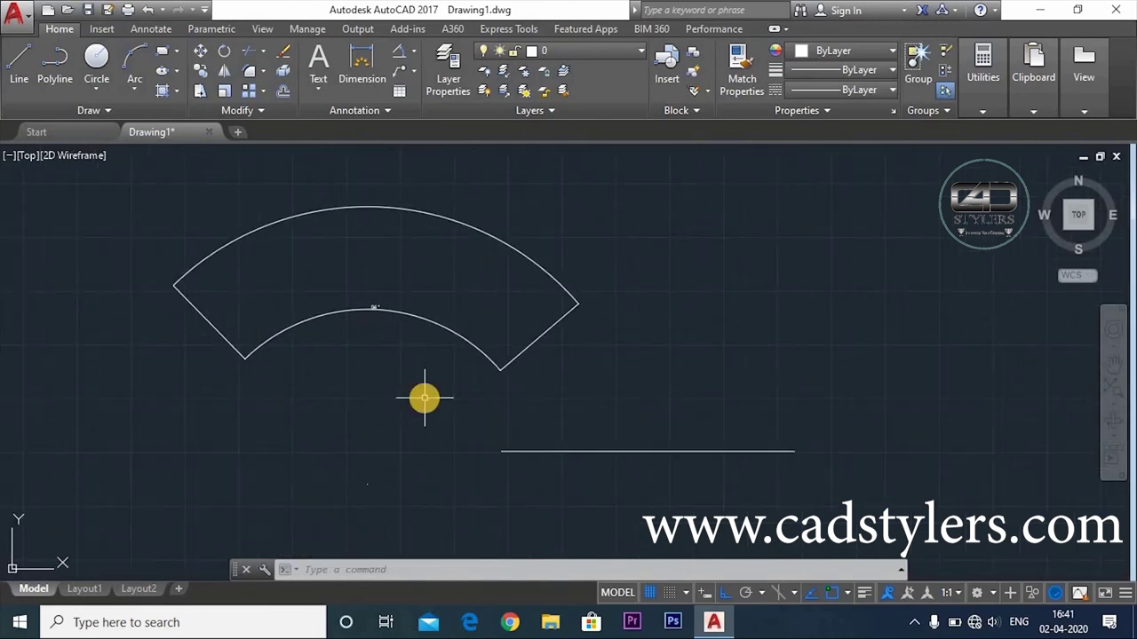